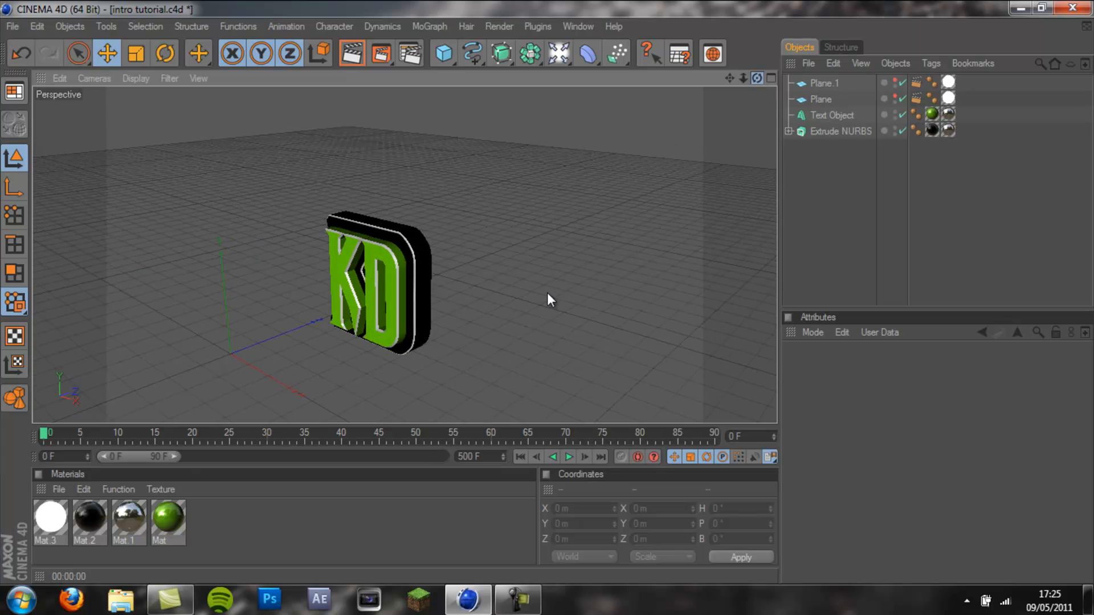
Examine the KD logo from several angles along with the text and extruded backing objects that make it up
{"action": "left_click_drag", "start_coordinate": [742, 82], "coordinate": [555, 294]}
{"action": "left_click_drag", "start_coordinate": [757, 78], "coordinate": [546, 292]}
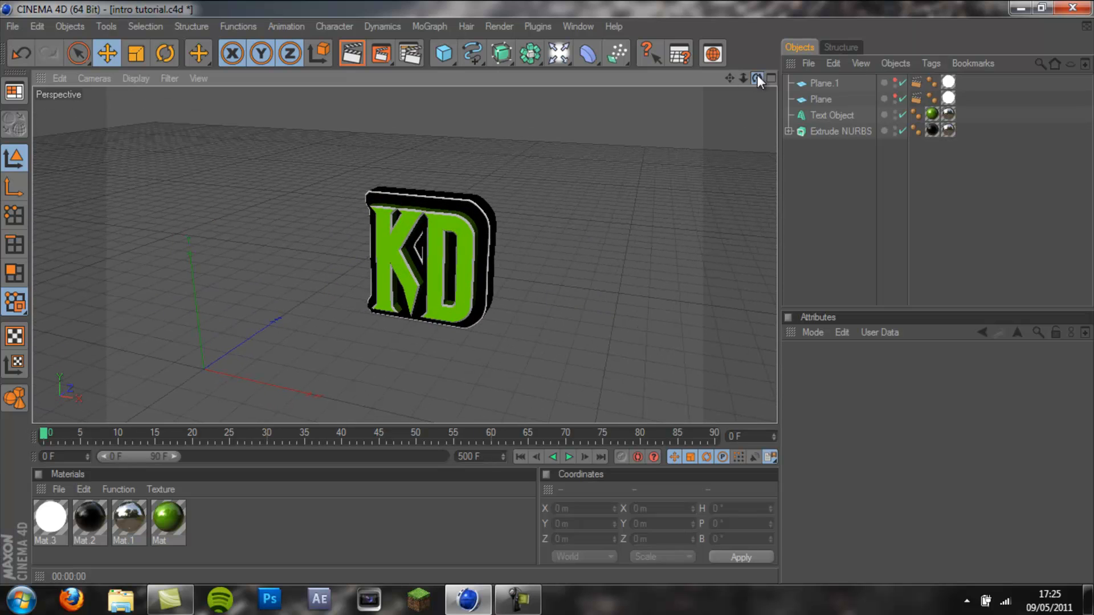
{"action": "left_click_drag", "start_coordinate": [756, 77], "coordinate": [554, 295]}
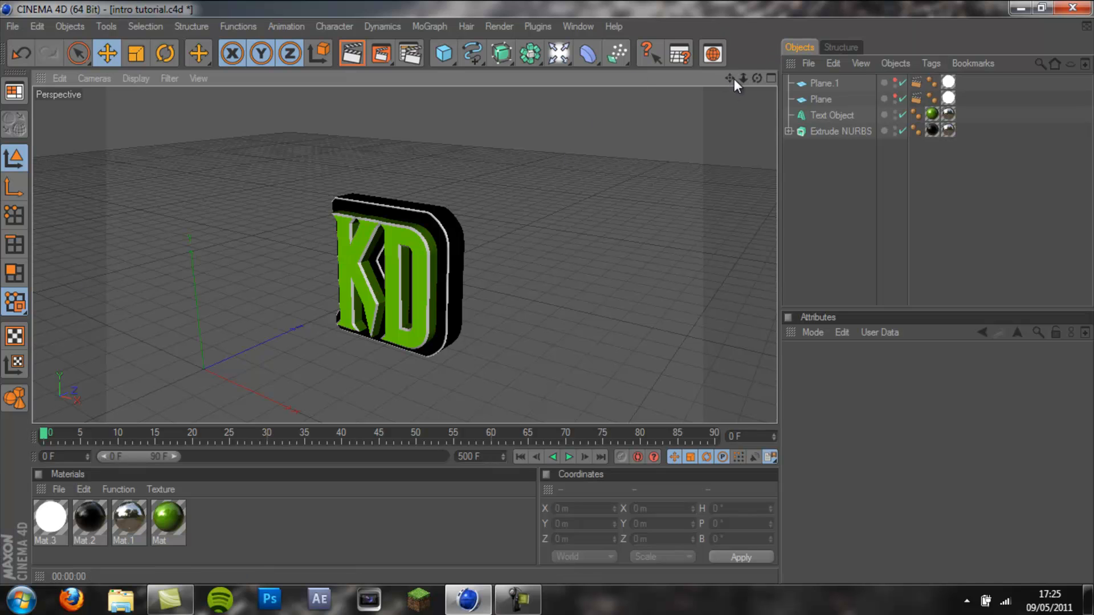
{"action": "left_click_drag", "start_coordinate": [733, 78], "coordinate": [548, 292]}
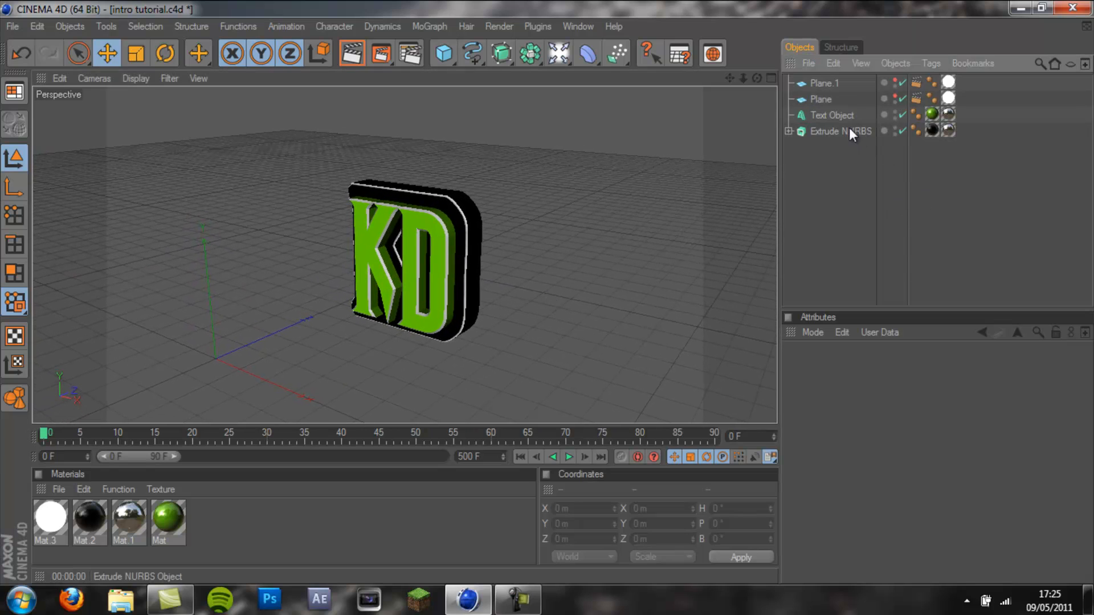
{"action": "left_click_drag", "start_coordinate": [835, 175], "coordinate": [757, 74]}
{"action": "left_click", "coordinate": [818, 162]}
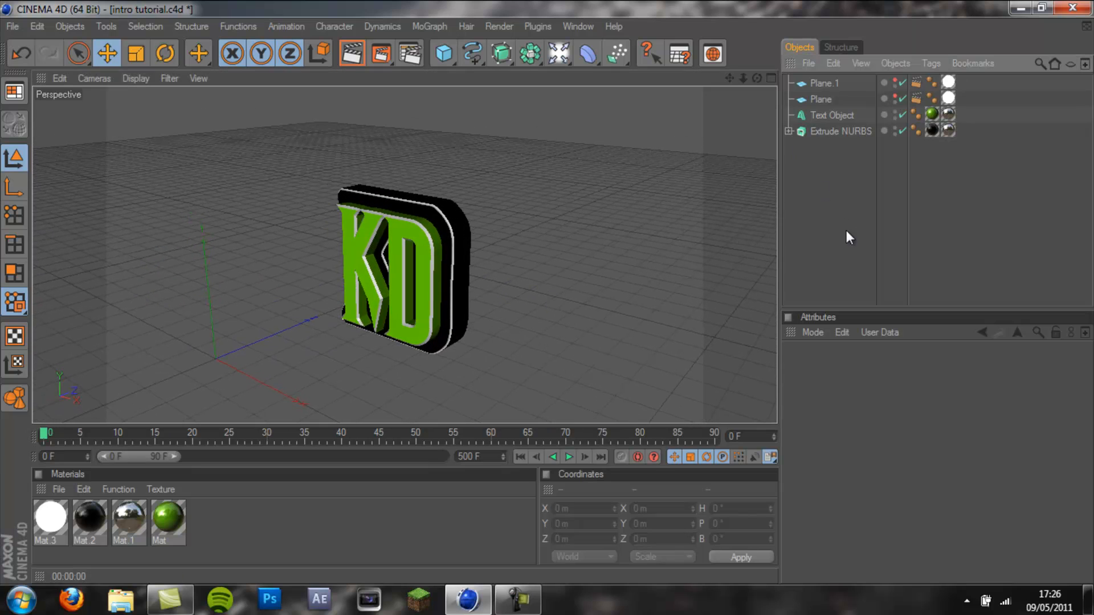
{"action": "left_click_drag", "start_coordinate": [856, 188], "coordinate": [539, 298]}
{"action": "left_click", "coordinate": [812, 182]}
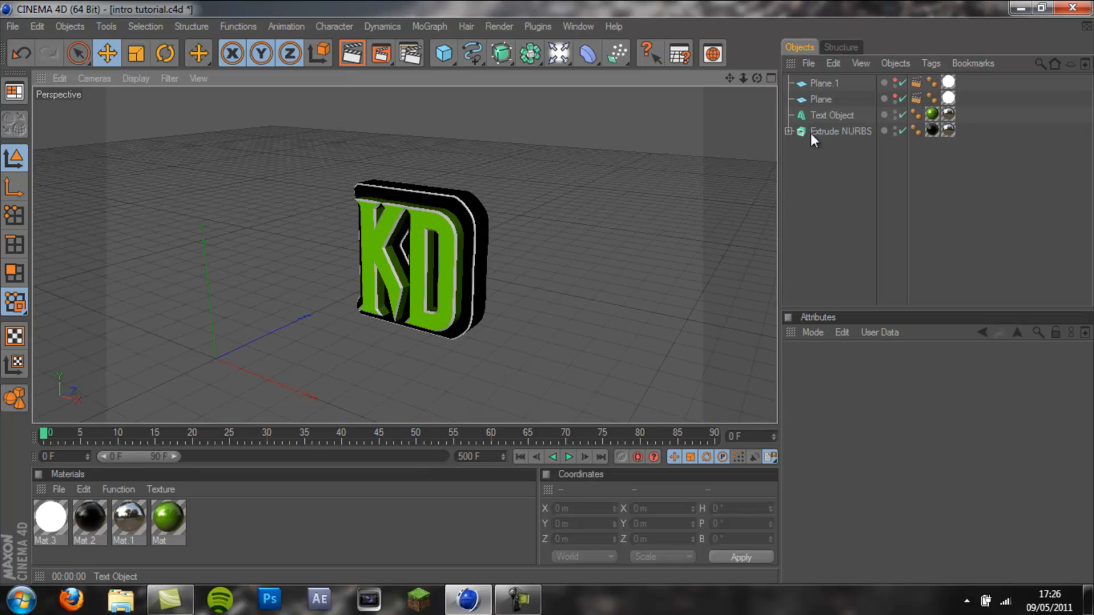
{"action": "left_click", "coordinate": [834, 115]}
{"action": "left_click", "coordinate": [837, 193]}
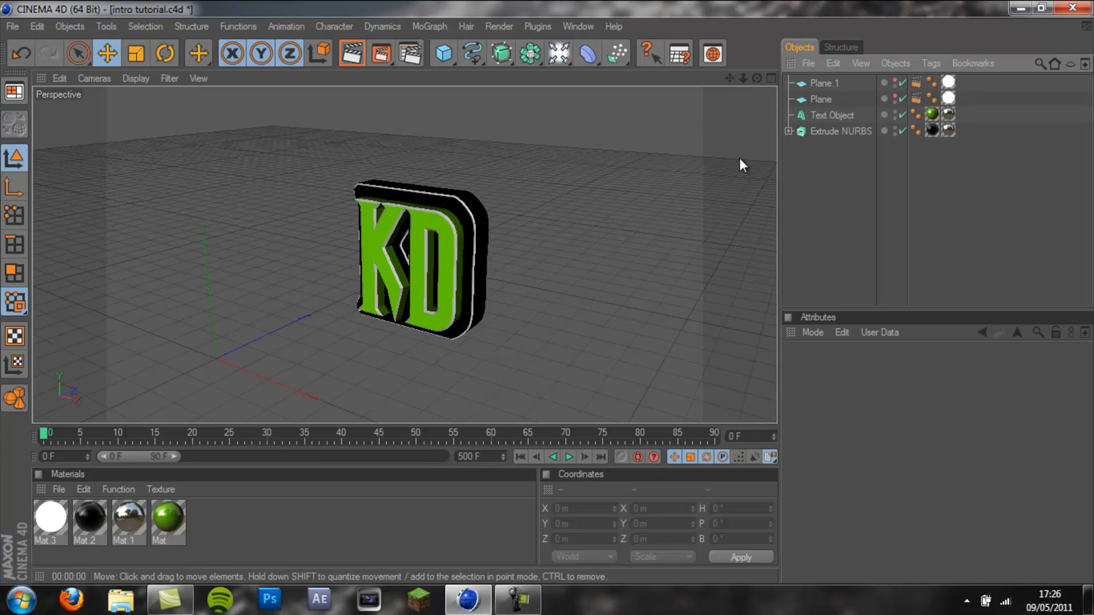
Temporarily show the Plane.1 reflector above the logo in the viewport, then hide it again
{"action": "left_click_drag", "start_coordinate": [744, 78], "coordinate": [794, 93]}
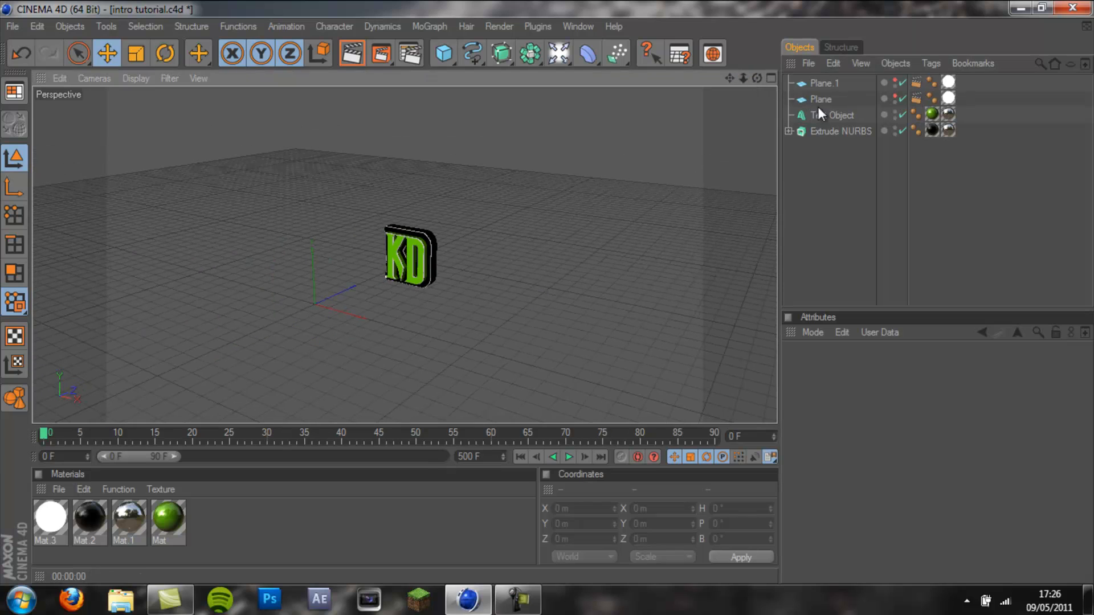
{"action": "left_click", "coordinate": [896, 80]}
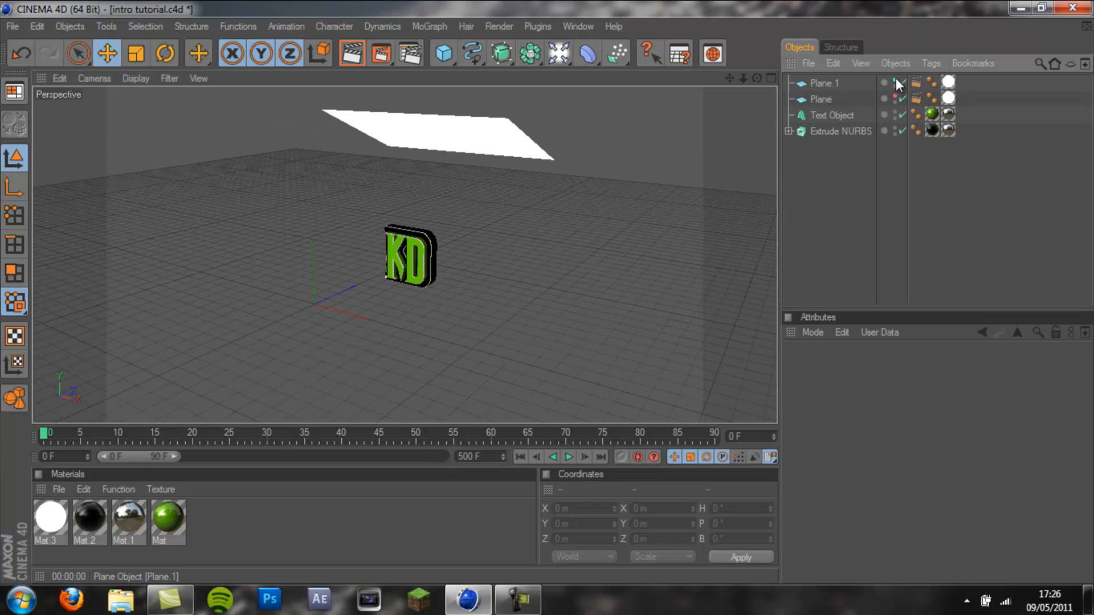
{"action": "left_click", "coordinate": [895, 80]}
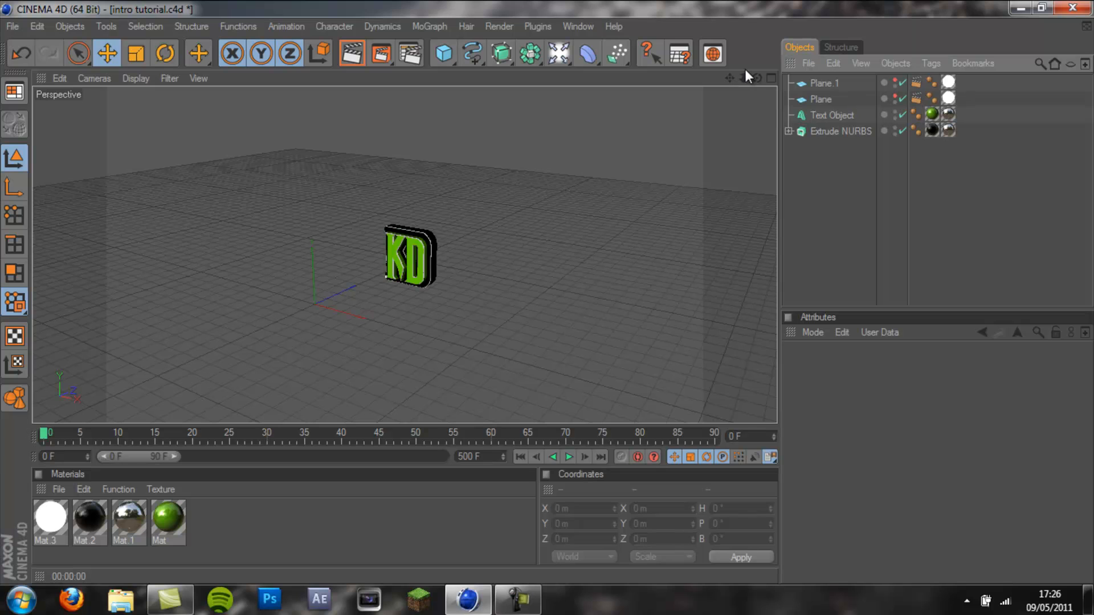
Render the KD logo in the viewport to preview its materials and reflections, then return to the editor view
{"action": "left_click_drag", "start_coordinate": [743, 79], "coordinate": [561, 285]}
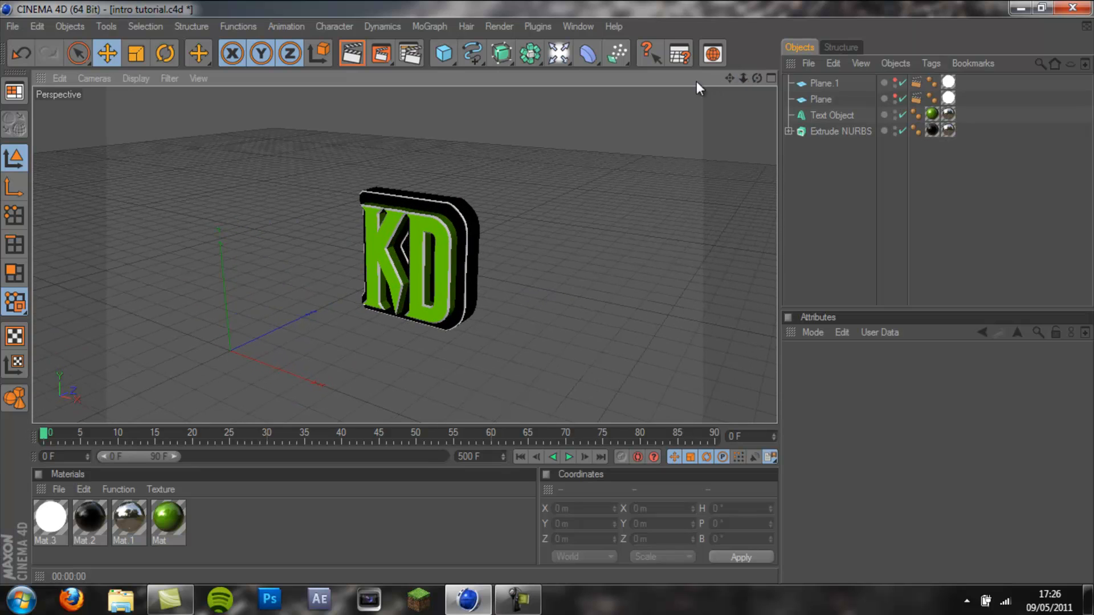
{"action": "left_click", "coordinate": [351, 53]}
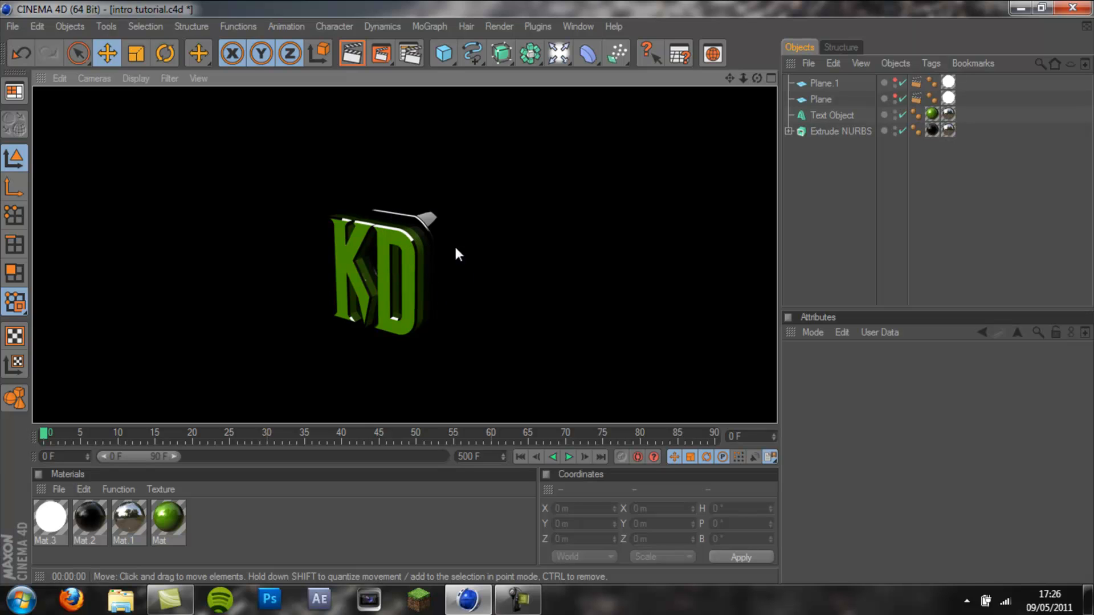
{"action": "left_click", "coordinate": [862, 154]}
{"action": "left_click_drag", "start_coordinate": [743, 78], "coordinate": [548, 292]}
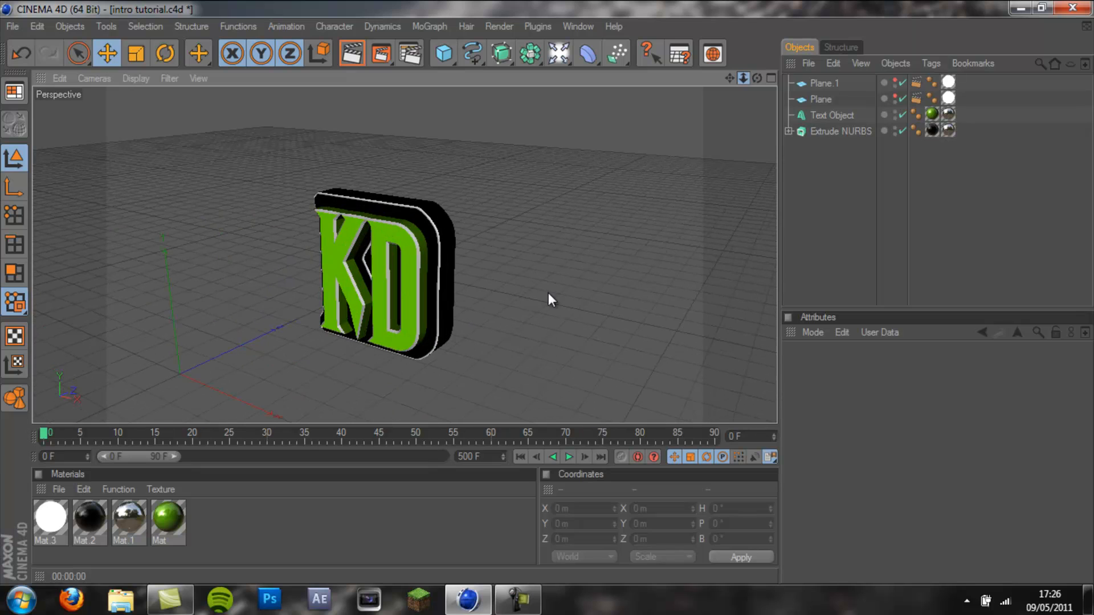
Review the properties of Plane.1 and the colour settings of materials Mat.3 and Mat.1, then clear the object selection
{"action": "left_click", "coordinate": [821, 84]}
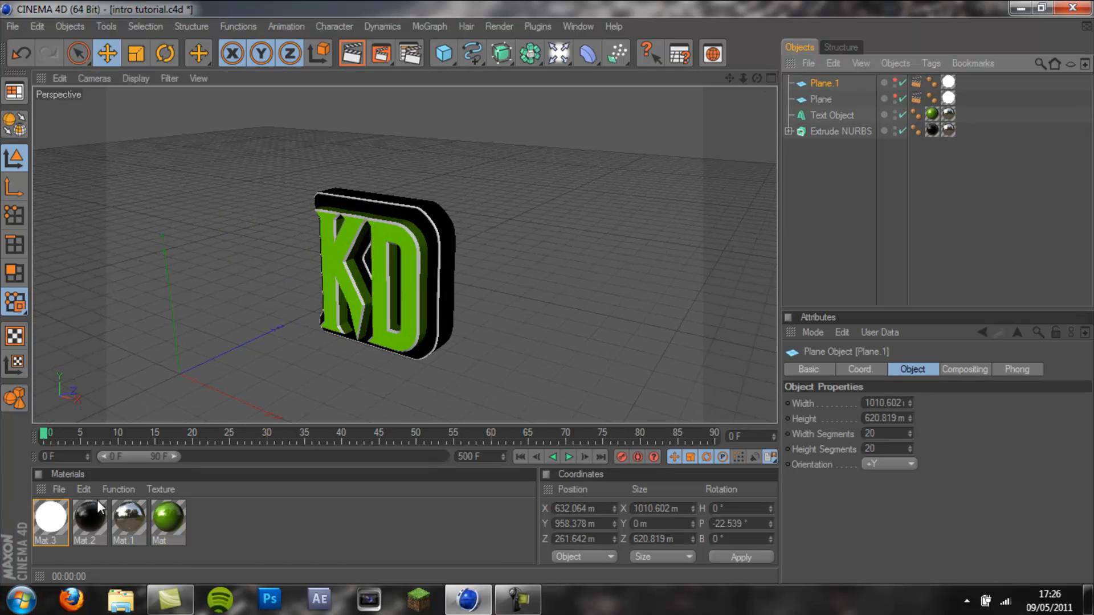
{"action": "left_click", "coordinate": [51, 523]}
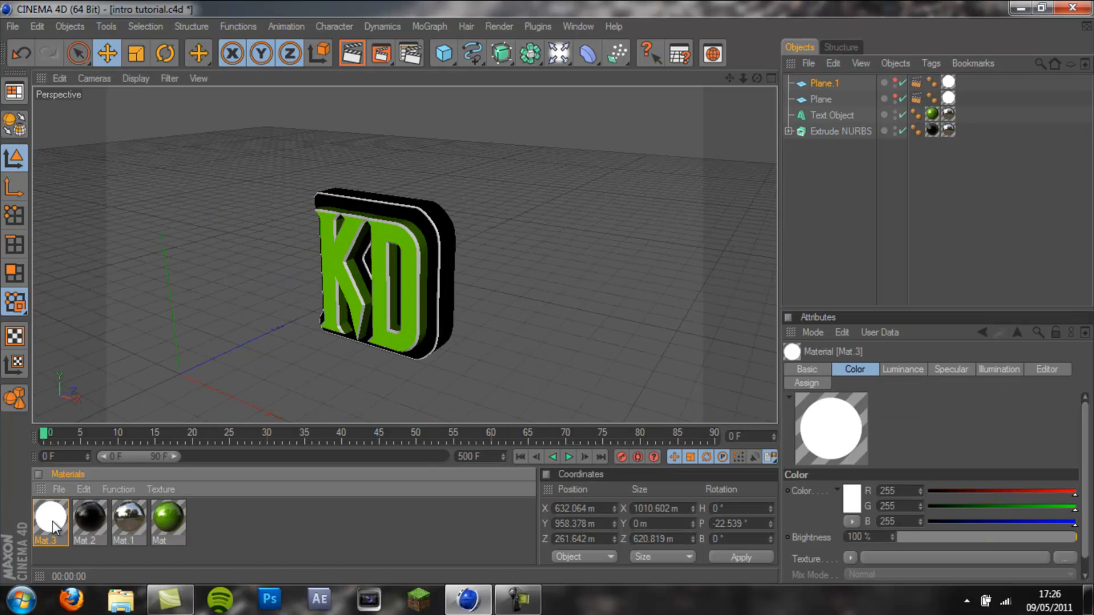
{"action": "left_click", "coordinate": [304, 554]}
{"action": "left_click", "coordinate": [126, 516]}
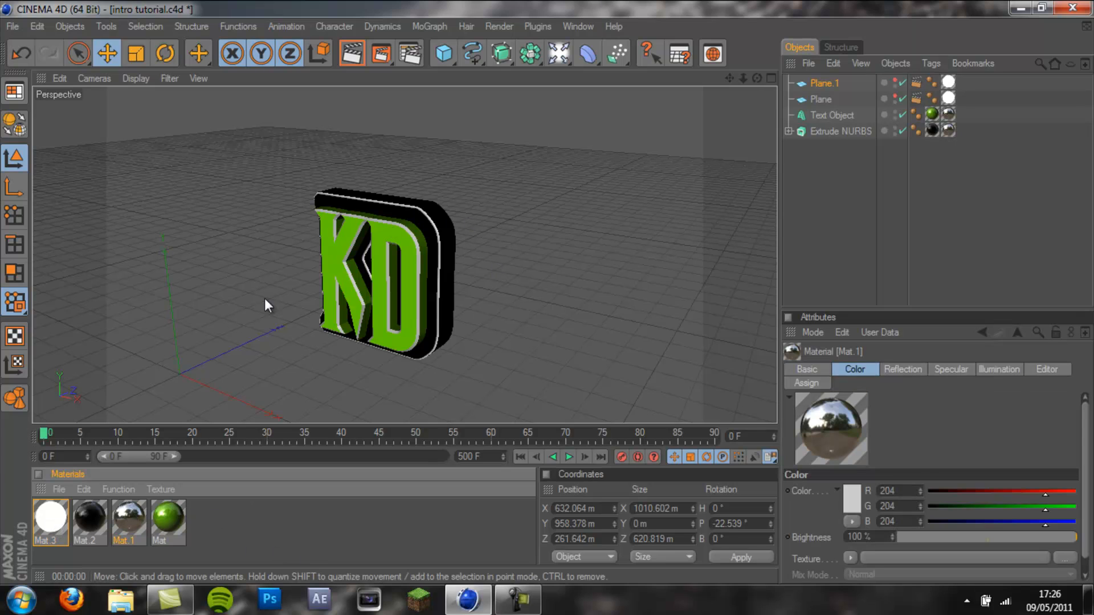
{"action": "left_click", "coordinate": [838, 153]}
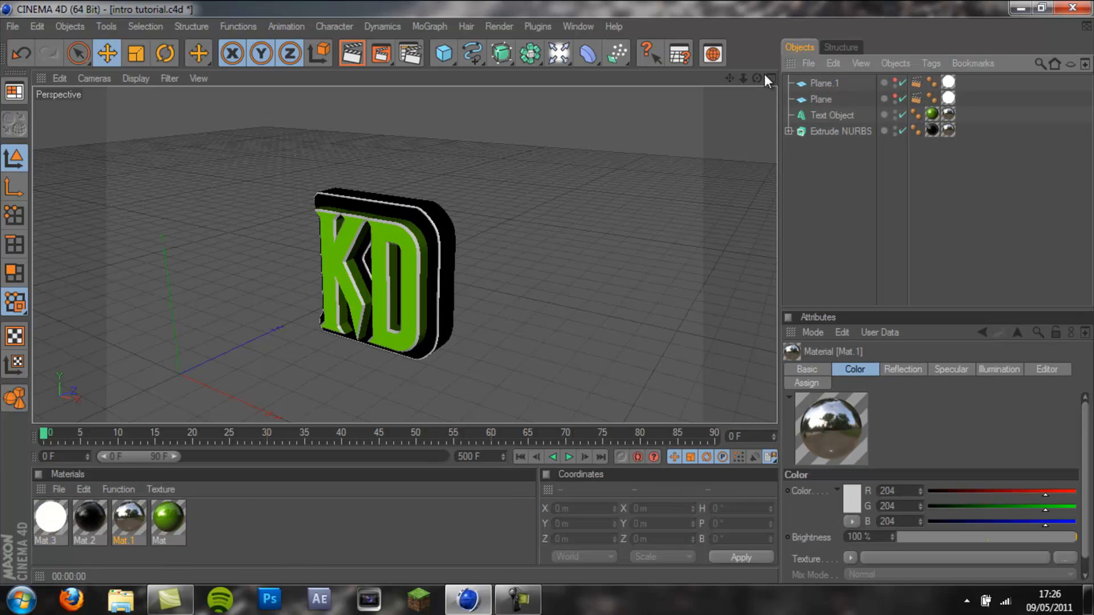
Orient the perspective view so the KD logo faces straight forward near the middle of the viewport
{"action": "left_click_drag", "start_coordinate": [757, 78], "coordinate": [546, 293]}
{"action": "left_click_drag", "start_coordinate": [729, 79], "coordinate": [547, 293]}
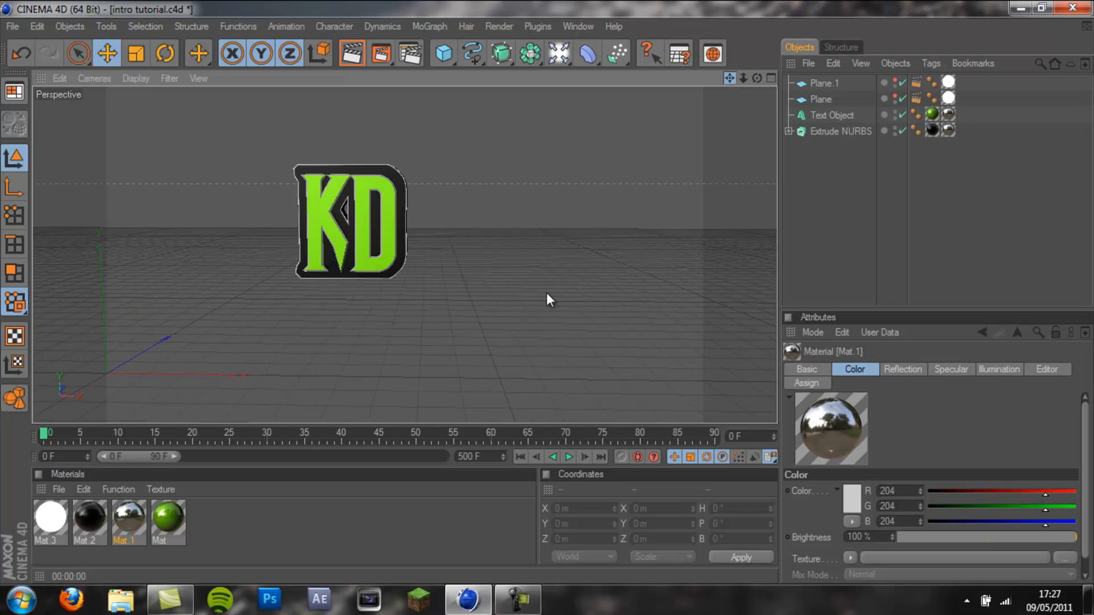
{"action": "left_click_drag", "start_coordinate": [756, 78], "coordinate": [549, 292]}
{"action": "left_click_drag", "start_coordinate": [730, 79], "coordinate": [547, 292]}
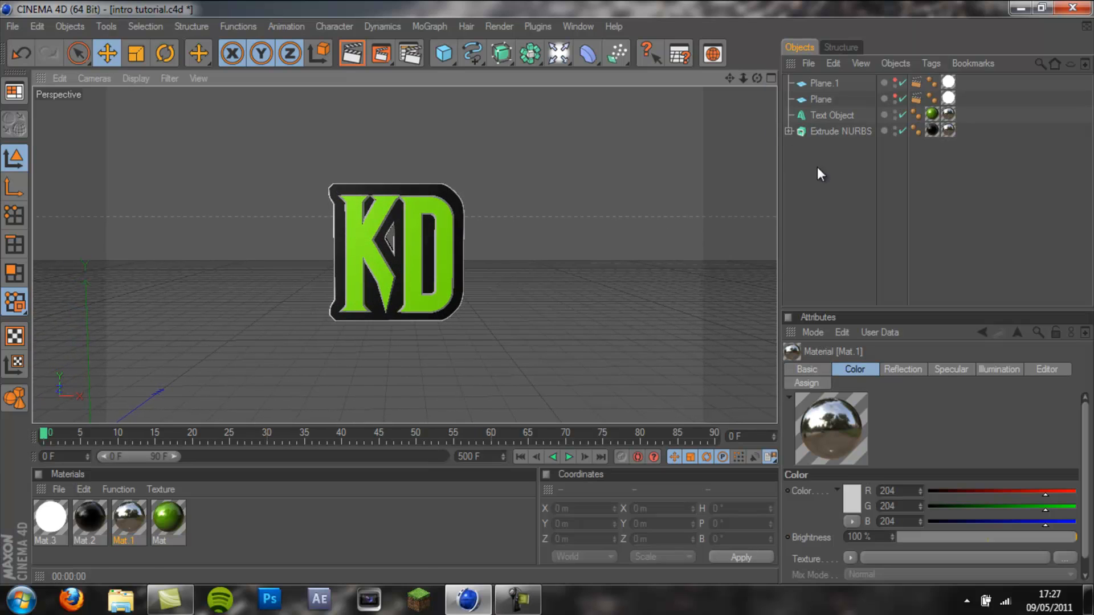
Try moving the black backing and the green KD text separately, undoing each move
{"action": "left_click", "coordinate": [403, 194]}
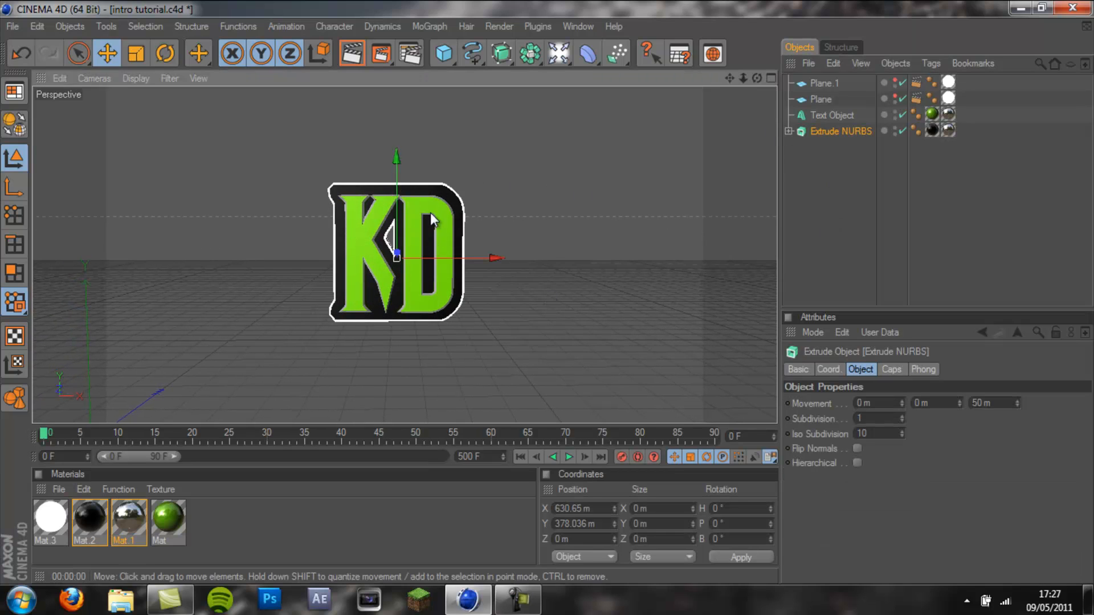
{"action": "left_click_drag", "start_coordinate": [398, 169], "coordinate": [547, 291]}
{"action": "key", "text": "ctrl+z"}
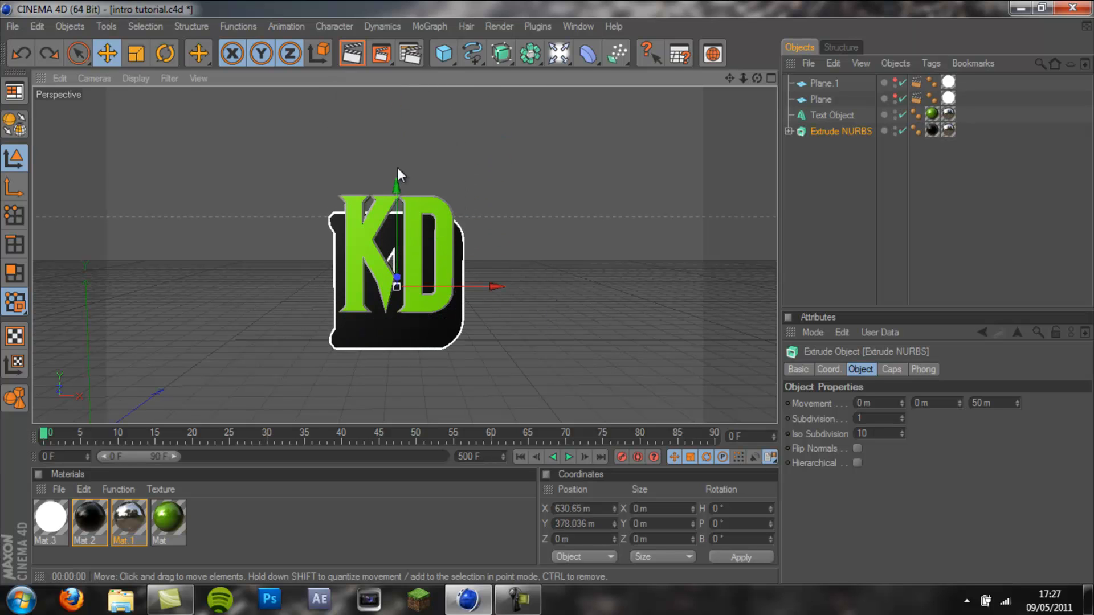
{"action": "left_click", "coordinate": [450, 245]}
{"action": "left_click_drag", "start_coordinate": [384, 309], "coordinate": [554, 294]}
{"action": "key", "text": "ctrl+z"}
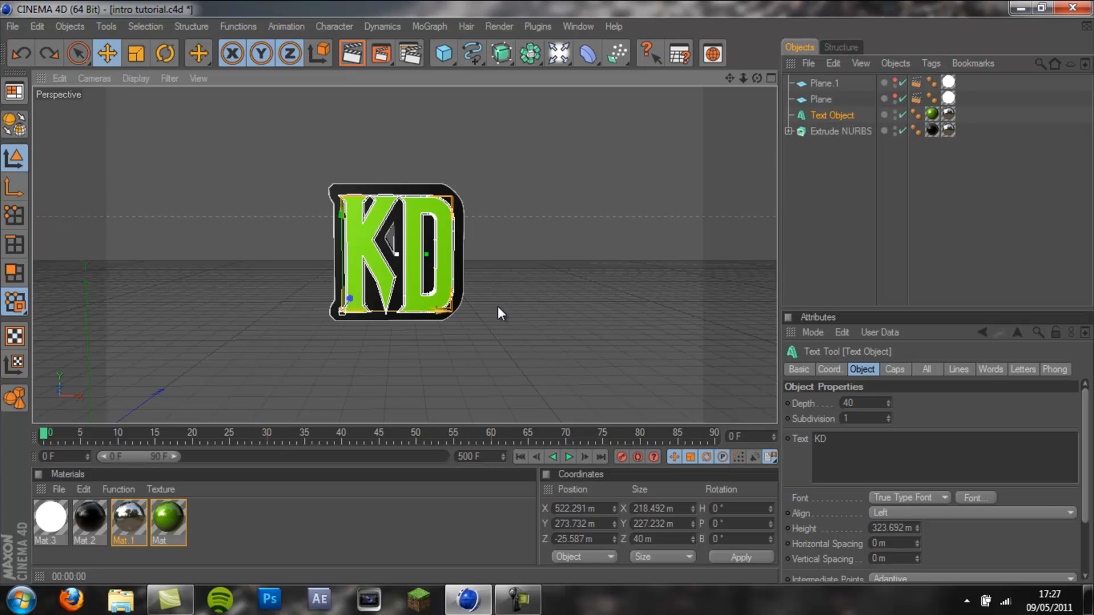
{"action": "left_click", "coordinate": [396, 189]}
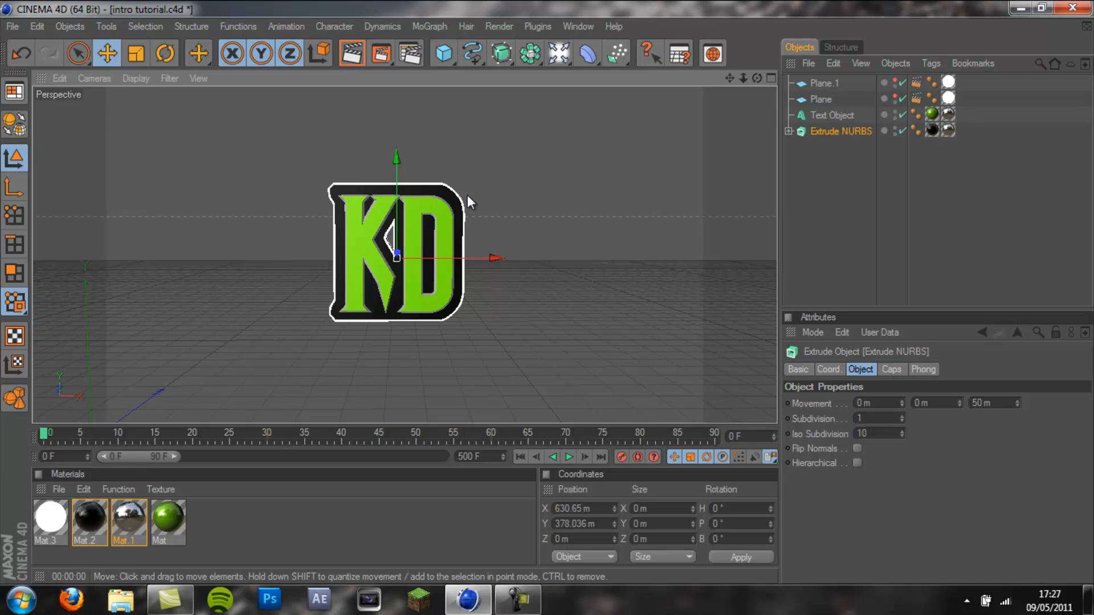
{"action": "left_click", "coordinate": [959, 258]}
{"action": "left_click", "coordinate": [828, 64]}
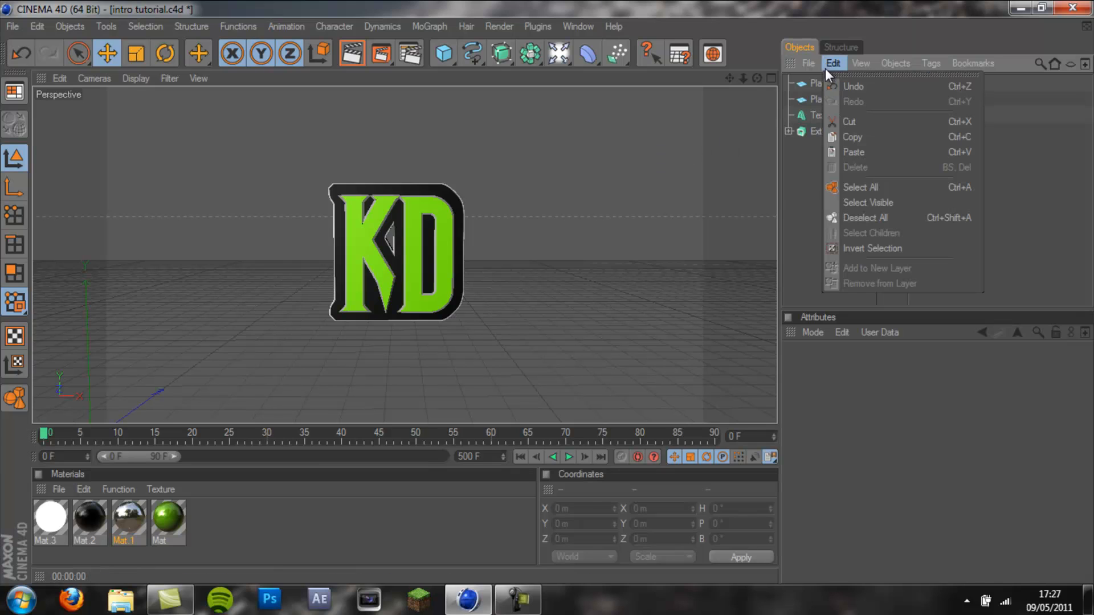
{"action": "left_click", "coordinate": [818, 142]}
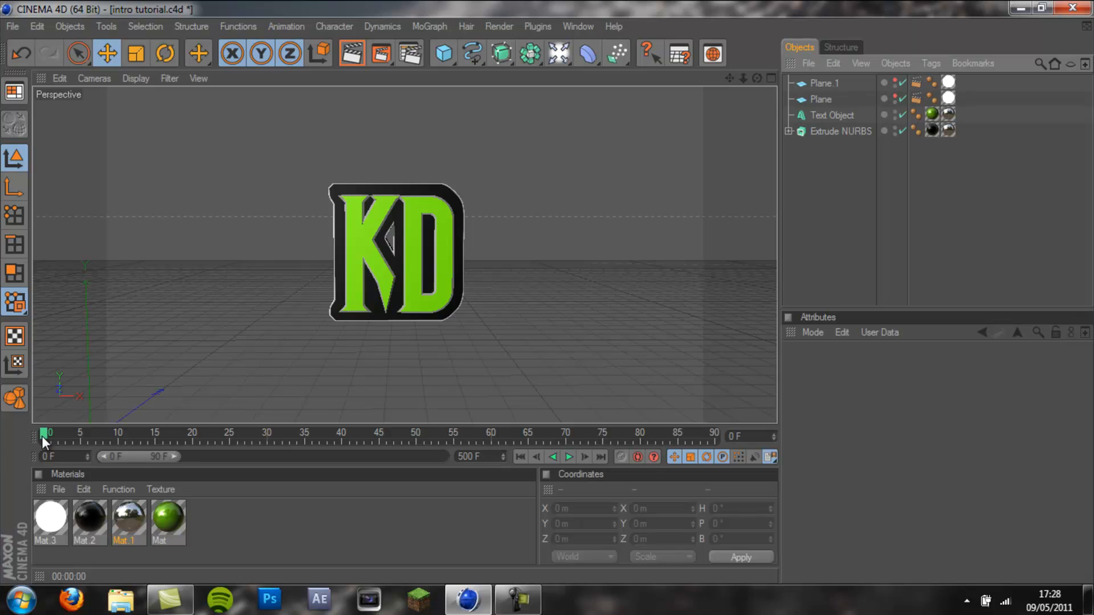
Scrub through the timeline and return to frame 0
{"action": "left_click_drag", "start_coordinate": [43, 433], "coordinate": [200, 433]}
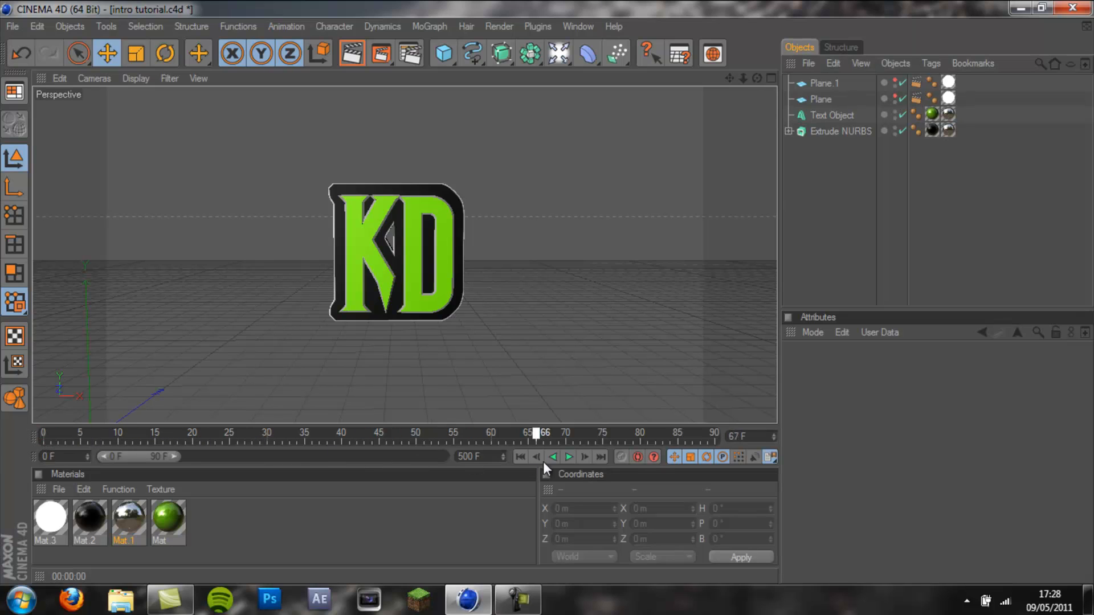
{"action": "left_click_drag", "start_coordinate": [644, 445], "coordinate": [0, 349]}
{"action": "left_click_drag", "start_coordinate": [509, 405], "coordinate": [49, 415]}
Set the animation's end frame to 500
{"action": "left_click", "coordinate": [461, 525]}
{"action": "left_click", "coordinate": [471, 456]}
{"action": "left_click_drag", "start_coordinate": [483, 457], "coordinate": [440, 451]}
{"action": "key", "text": "BackSpace"}
{"action": "type", "text": "500"}
{"action": "left_click", "coordinate": [960, 240]}
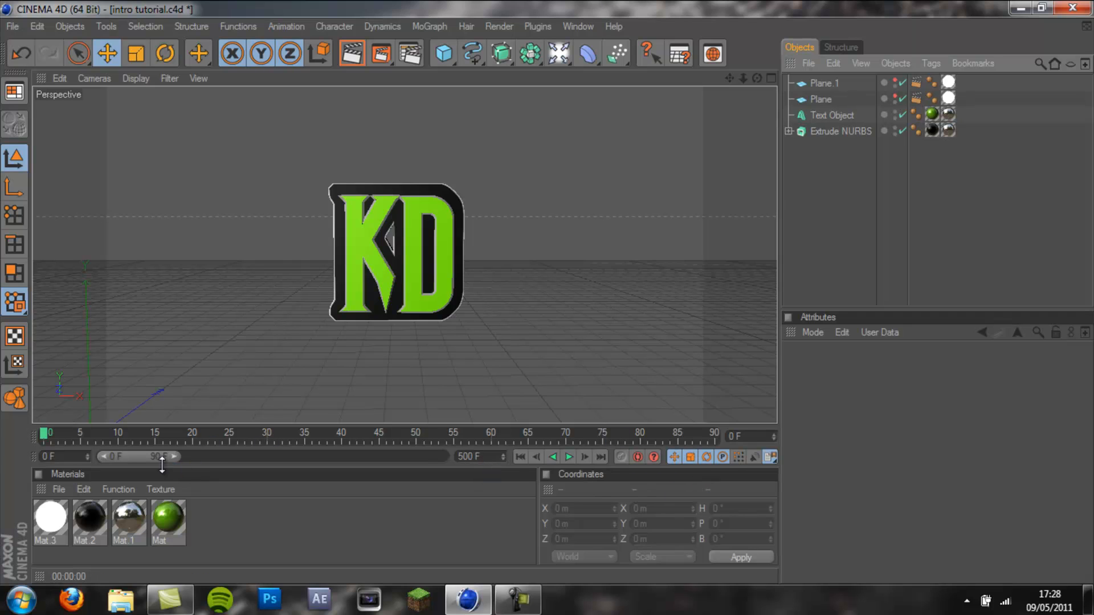
Record a keyframe for the Extrude NURBS backing at frame 90 in its current position behind the text
{"action": "left_click_drag", "start_coordinate": [171, 456], "coordinate": [246, 444]}
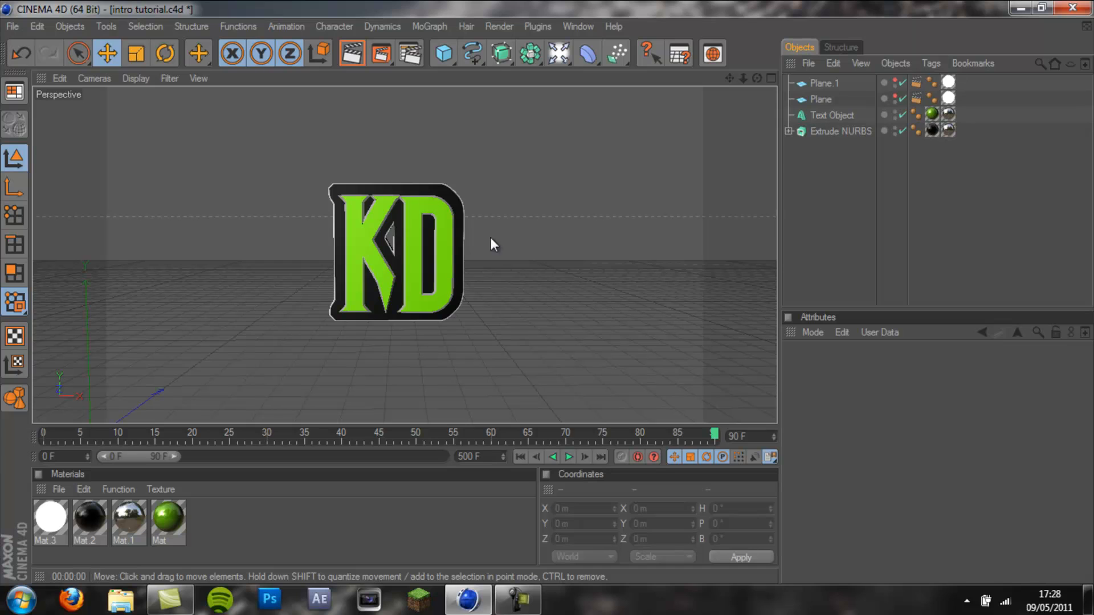
{"action": "left_click", "coordinate": [825, 116]}
{"action": "left_click", "coordinate": [846, 131]}
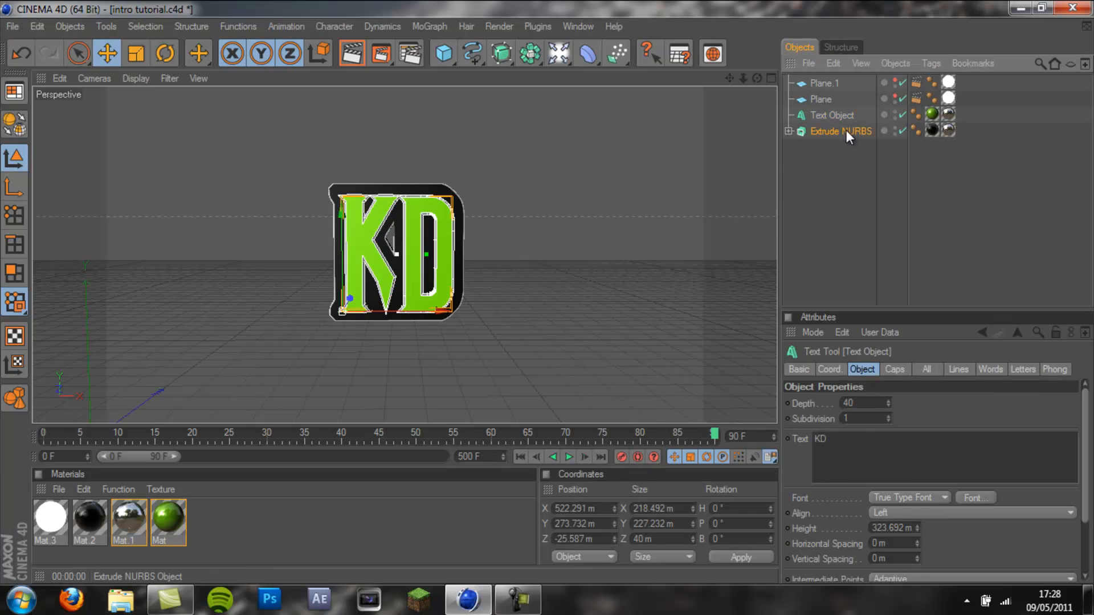
{"action": "left_click", "coordinate": [622, 457]}
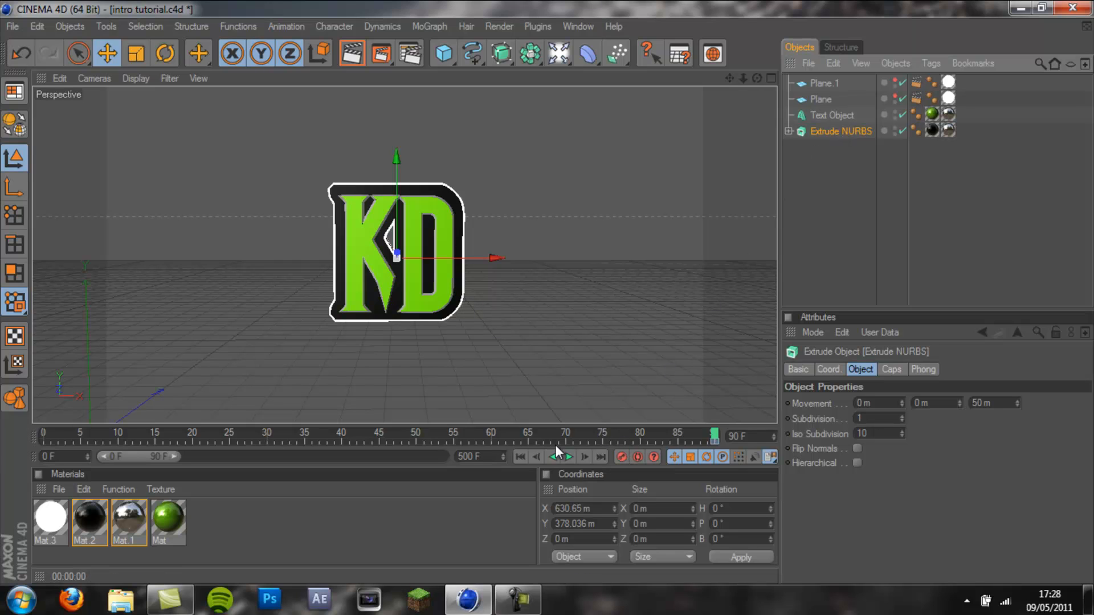
At frame 20, raise the Extrude NURBS backing along Y to about 1035.6 m and record a keyframe
{"action": "left_click_drag", "start_coordinate": [577, 431], "coordinate": [433, 424]}
{"action": "left_click_drag", "start_coordinate": [246, 398], "coordinate": [207, 437]}
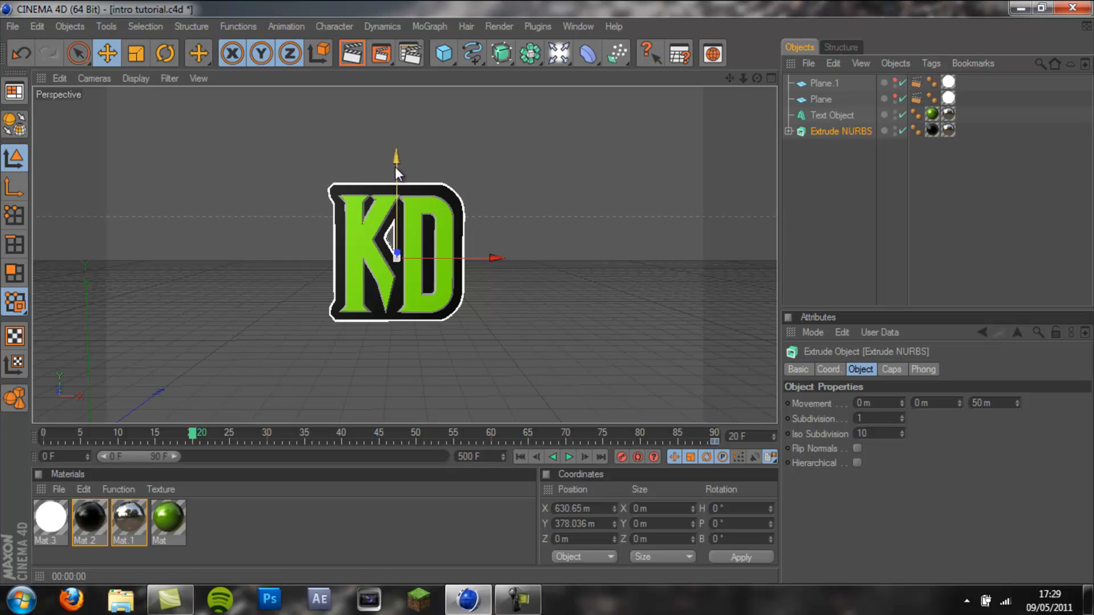
{"action": "scroll", "coordinate": [396, 169], "scroll_direction": "down", "scroll_amount": 4}
{"action": "left_click_drag", "start_coordinate": [396, 182], "coordinate": [397, 0]}
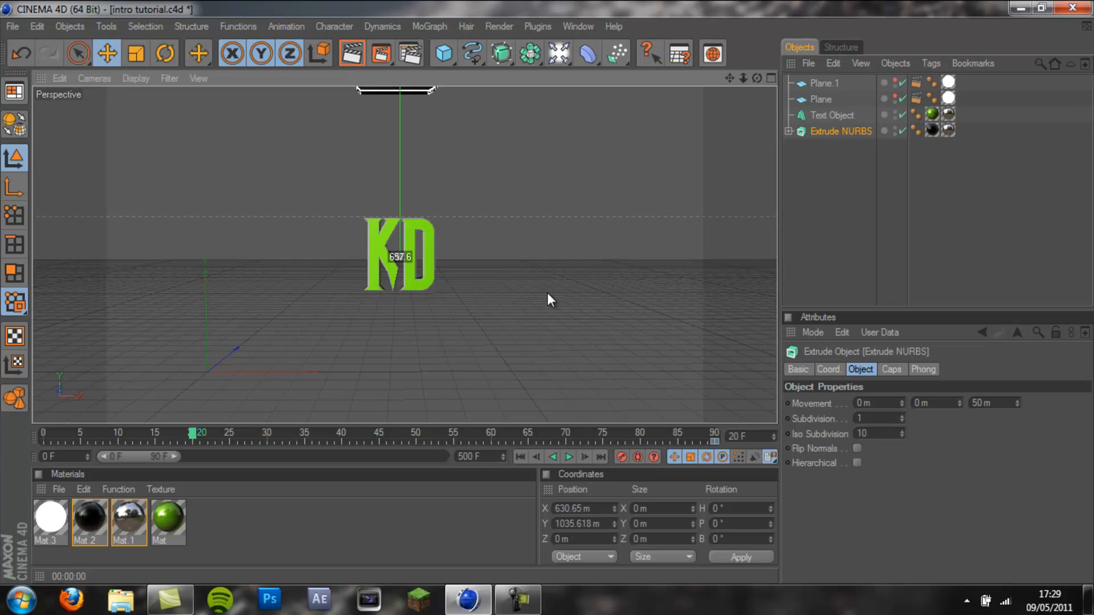
{"action": "left_click", "coordinate": [621, 459]}
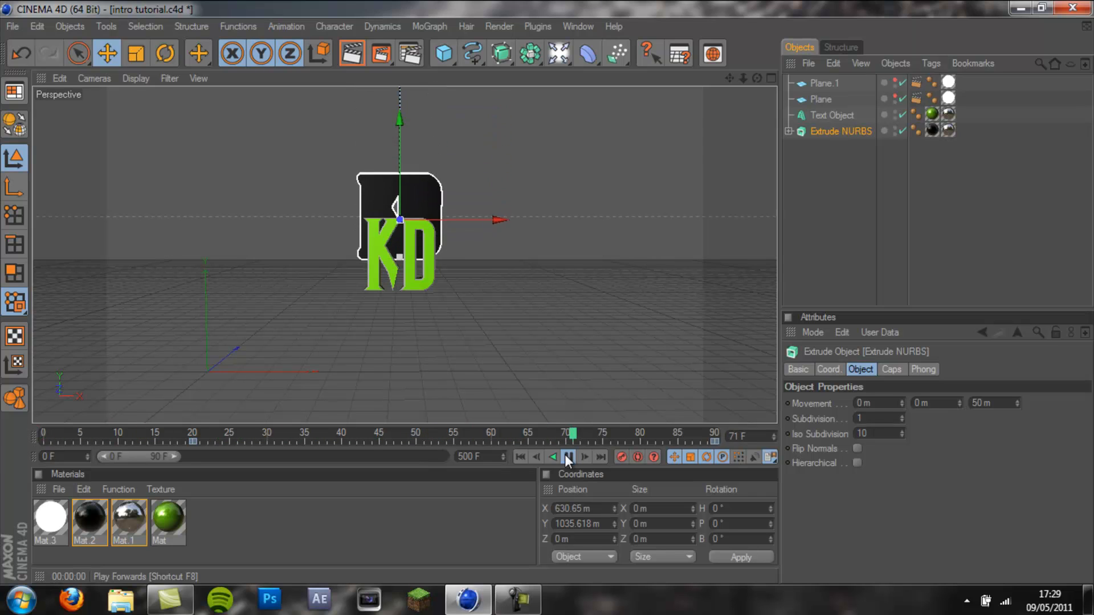
Review the backing's drop animation by playback and scrubbing, returning to frame 20 with the raised backing in view
{"action": "left_click", "coordinate": [566, 455]}
{"action": "left_click_drag", "start_coordinate": [577, 436], "coordinate": [543, 435]}
{"action": "left_click_drag", "start_coordinate": [613, 425], "coordinate": [190, 415]}
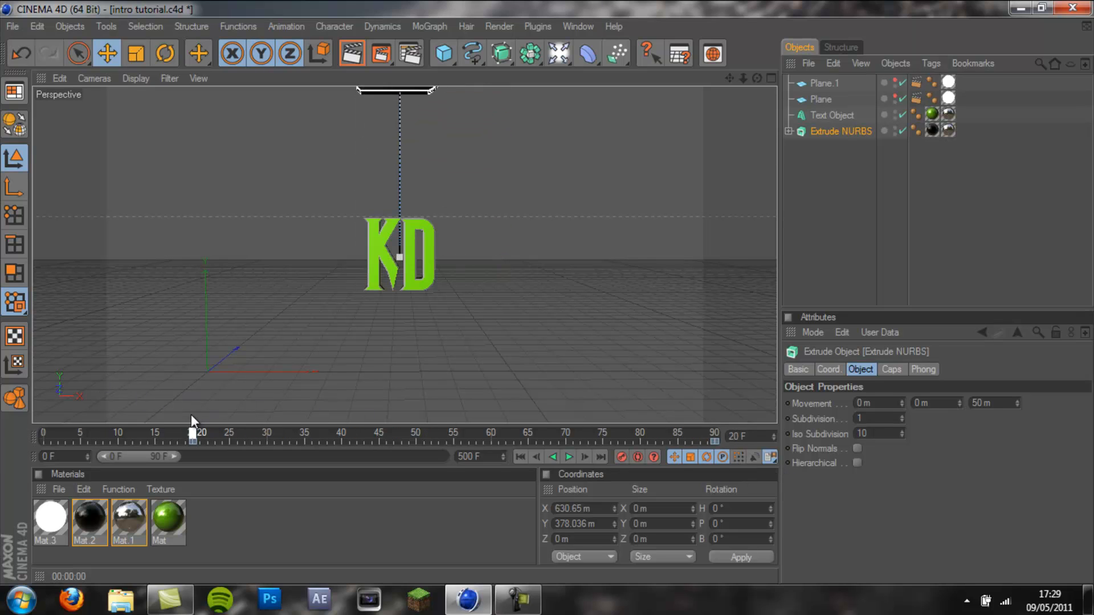
{"action": "scroll", "coordinate": [515, 166], "scroll_direction": "down", "scroll_amount": 2}
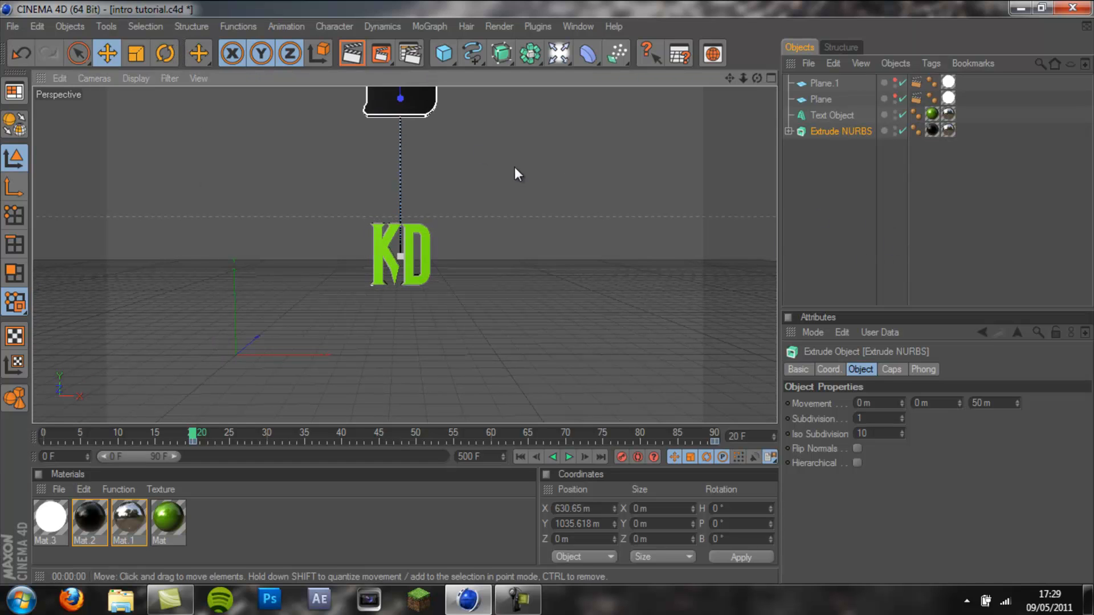
{"action": "left_click_drag", "start_coordinate": [730, 79], "coordinate": [541, 370]}
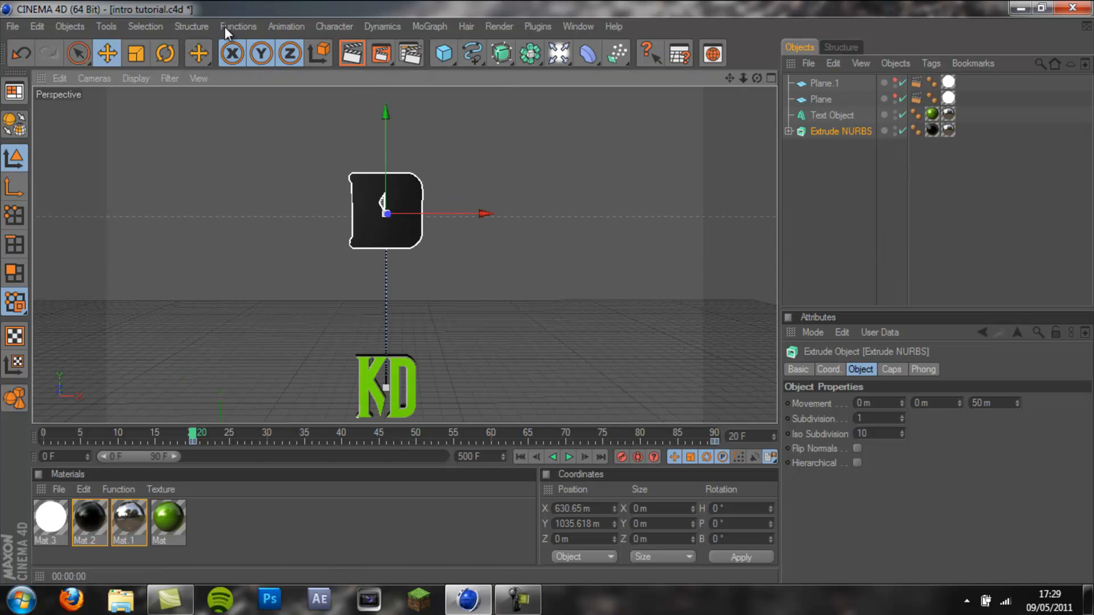
At frame 20, rotate the raised Extrude NURBS backing to about H 35.4°, P 78.9°, B -184.4° and record a keyframe
{"action": "left_click", "coordinate": [165, 54]}
{"action": "left_click_drag", "start_coordinate": [393, 205], "coordinate": [372, 213]}
{"action": "left_click_drag", "start_coordinate": [347, 179], "coordinate": [387, 220]}
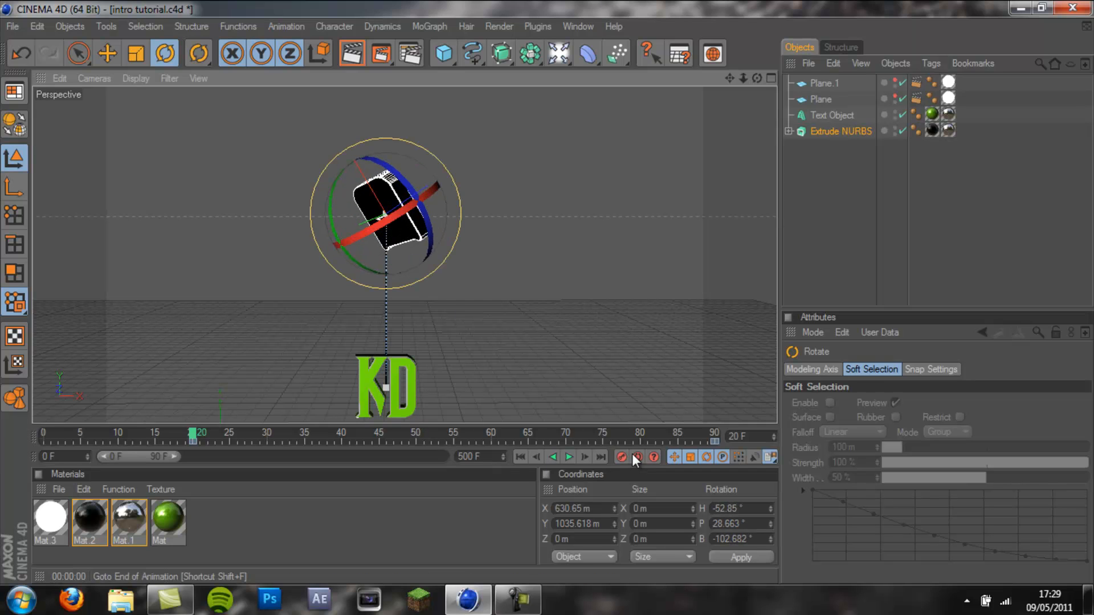
{"action": "mouse_move", "coordinate": [196, 436]}
{"action": "left_mouse_down"}
{"action": "mouse_move", "coordinate": [604, 497]}
{"action": "mouse_move", "coordinate": [494, 448]}
{"action": "mouse_move", "coordinate": [56, 387]}
{"action": "mouse_move", "coordinate": [610, 487]}
{"action": "mouse_move", "coordinate": [376, 443]}
{"action": "mouse_move", "coordinate": [180, 432]}
{"action": "mouse_move", "coordinate": [543, 487]}
{"action": "mouse_move", "coordinate": [226, 433]}
{"action": "mouse_move", "coordinate": [183, 432]}
{"action": "mouse_move", "coordinate": [189, 439]}
{"action": "left_mouse_up"}
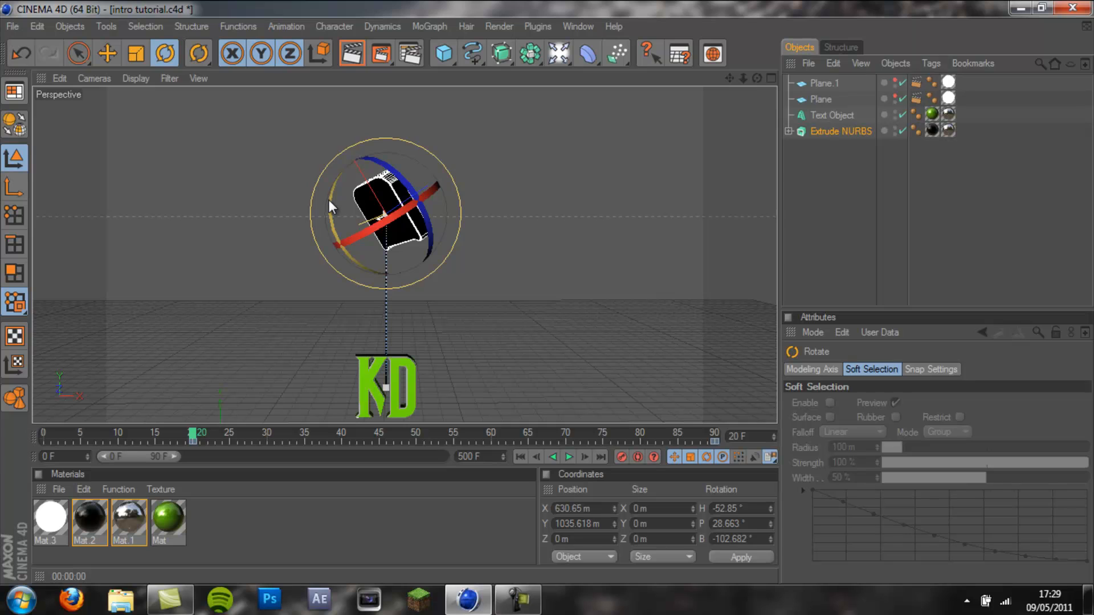
{"action": "left_click_drag", "start_coordinate": [328, 199], "coordinate": [360, 253]}
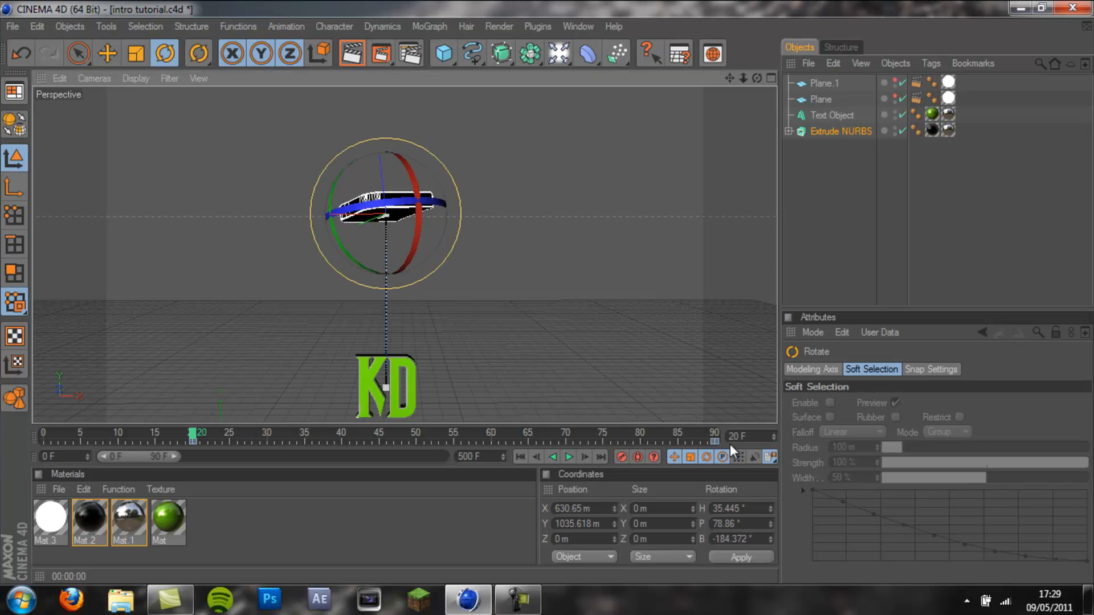
{"action": "left_click", "coordinate": [622, 457]}
Play the animation from frame 0 and scrub up to frame 90 to check the backing's spin as it drops behind the text
{"action": "mouse_move", "coordinate": [193, 435]}
{"action": "left_mouse_down"}
{"action": "mouse_move", "coordinate": [580, 490]}
{"action": "mouse_move", "coordinate": [491, 467]}
{"action": "mouse_move", "coordinate": [217, 453]}
{"action": "mouse_move", "coordinate": [537, 464]}
{"action": "mouse_move", "coordinate": [678, 490]}
{"action": "mouse_move", "coordinate": [190, 463]}
{"action": "left_mouse_up"}
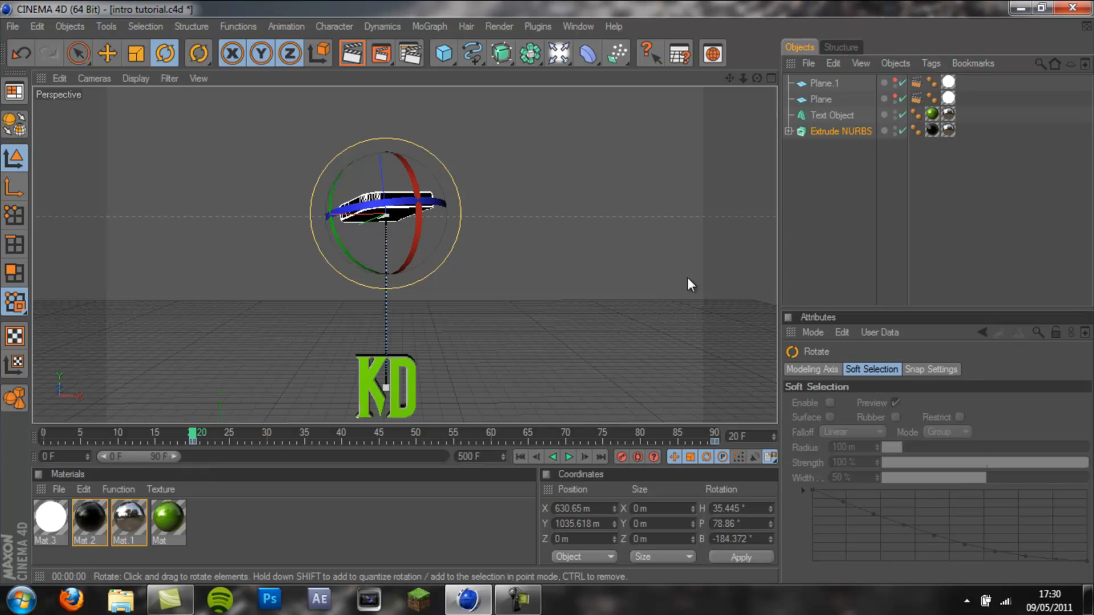
{"action": "left_click_drag", "start_coordinate": [729, 77], "coordinate": [638, 217]}
{"action": "left_click_drag", "start_coordinate": [730, 77], "coordinate": [548, 292]}
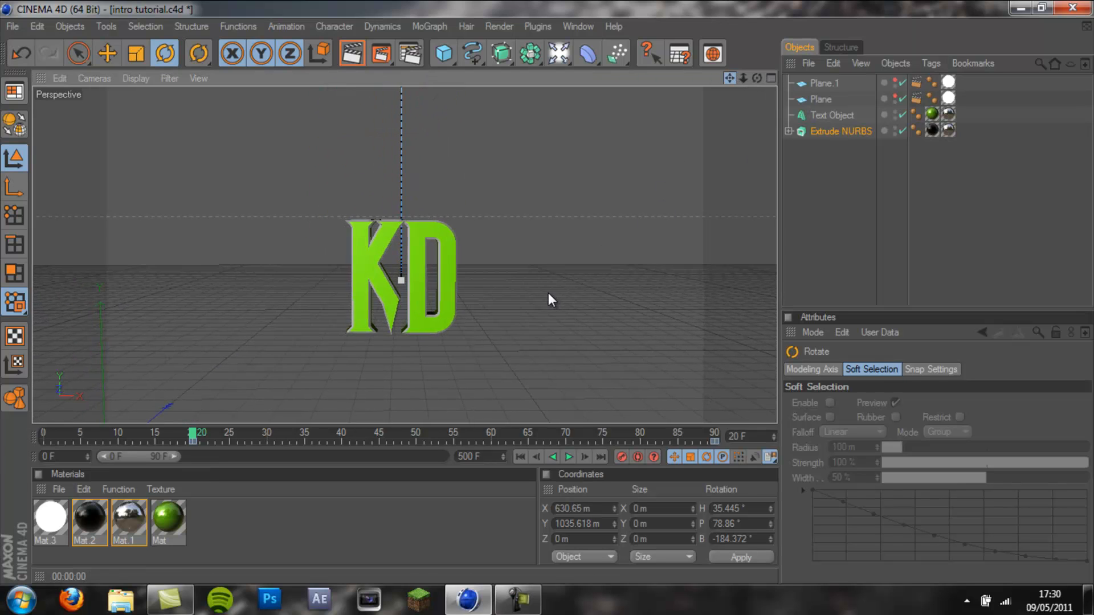
{"action": "left_click", "coordinate": [45, 438]}
{"action": "left_click", "coordinate": [568, 457]}
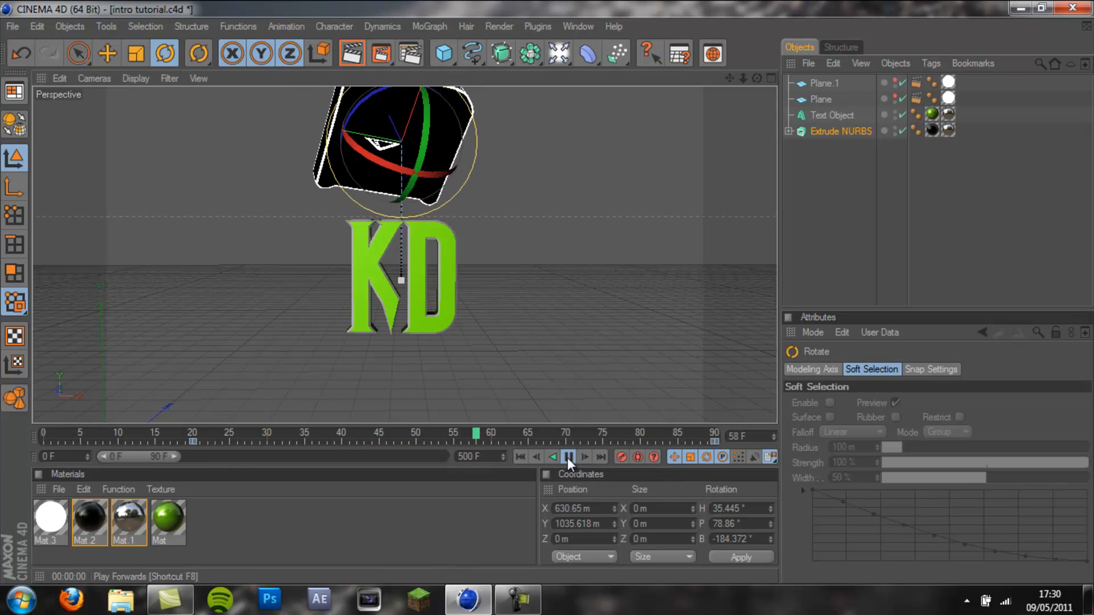
{"action": "left_click", "coordinate": [568, 457]}
{"action": "left_click", "coordinate": [942, 242]}
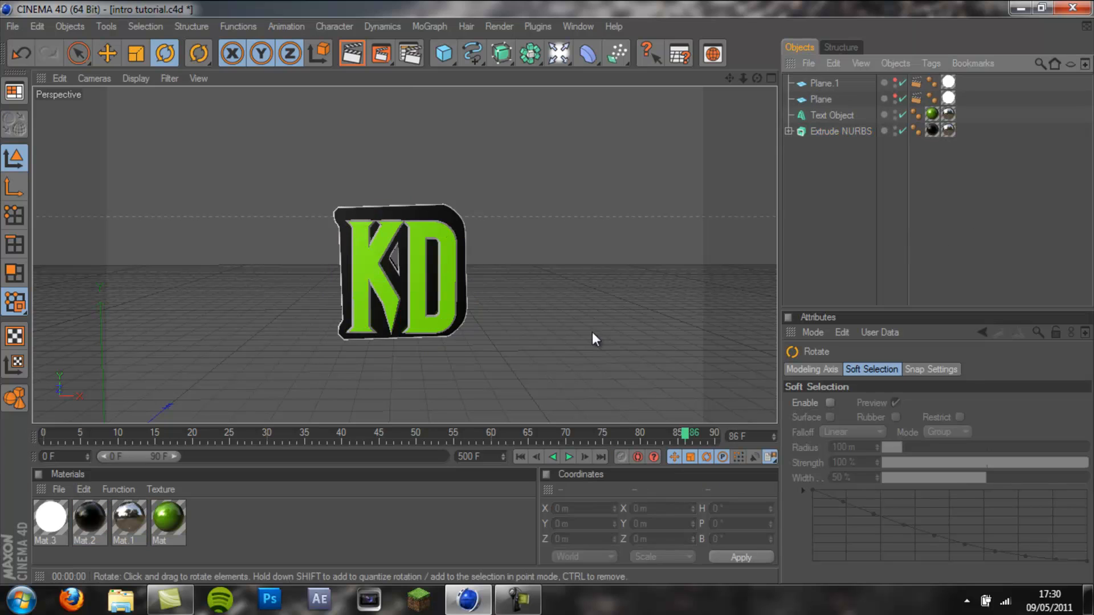
{"action": "left_click_drag", "start_coordinate": [484, 434], "coordinate": [241, 418]}
{"action": "left_click_drag", "start_coordinate": [345, 458], "coordinate": [755, 436]}
{"action": "left_click", "coordinate": [825, 112]}
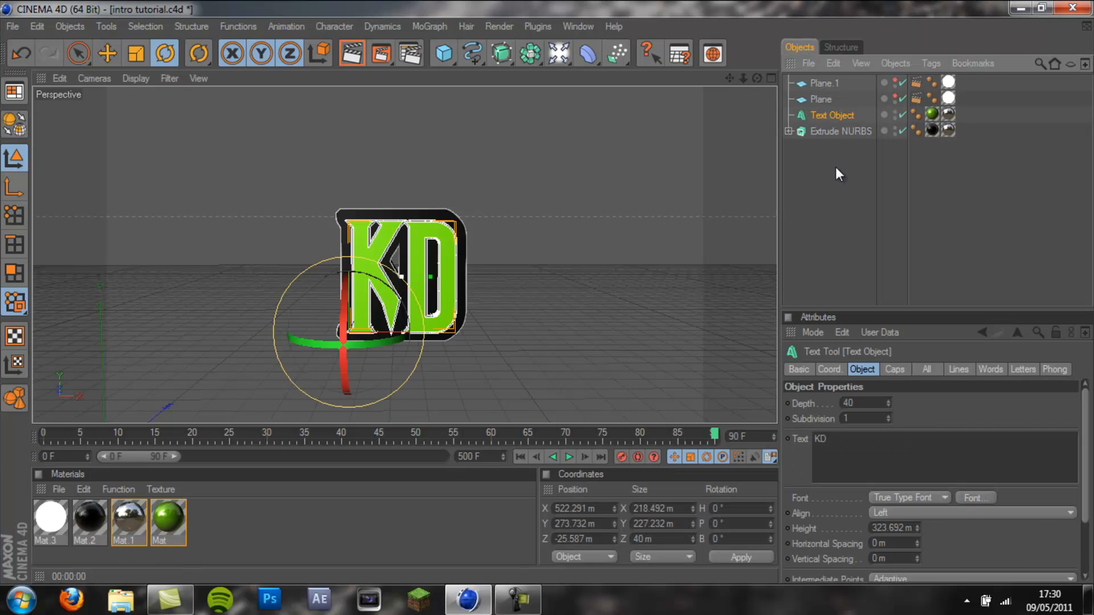
{"action": "left_click", "coordinate": [826, 129]}
{"action": "left_click_drag", "start_coordinate": [150, 460], "coordinate": [194, 460]}
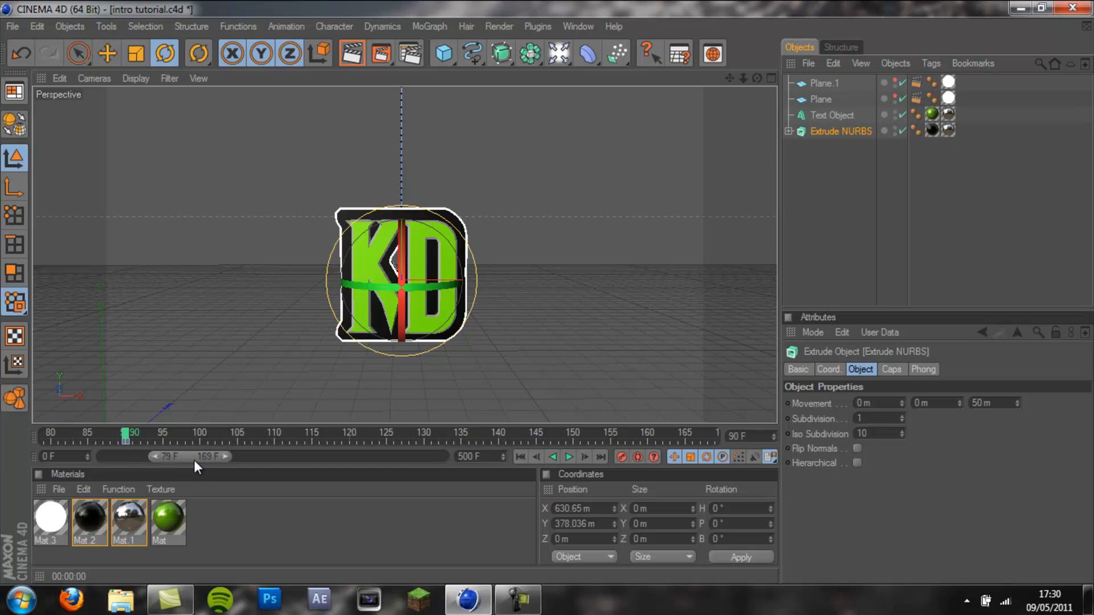
{"action": "left_click_drag", "start_coordinate": [128, 436], "coordinate": [201, 445]}
{"action": "left_click", "coordinate": [879, 244]}
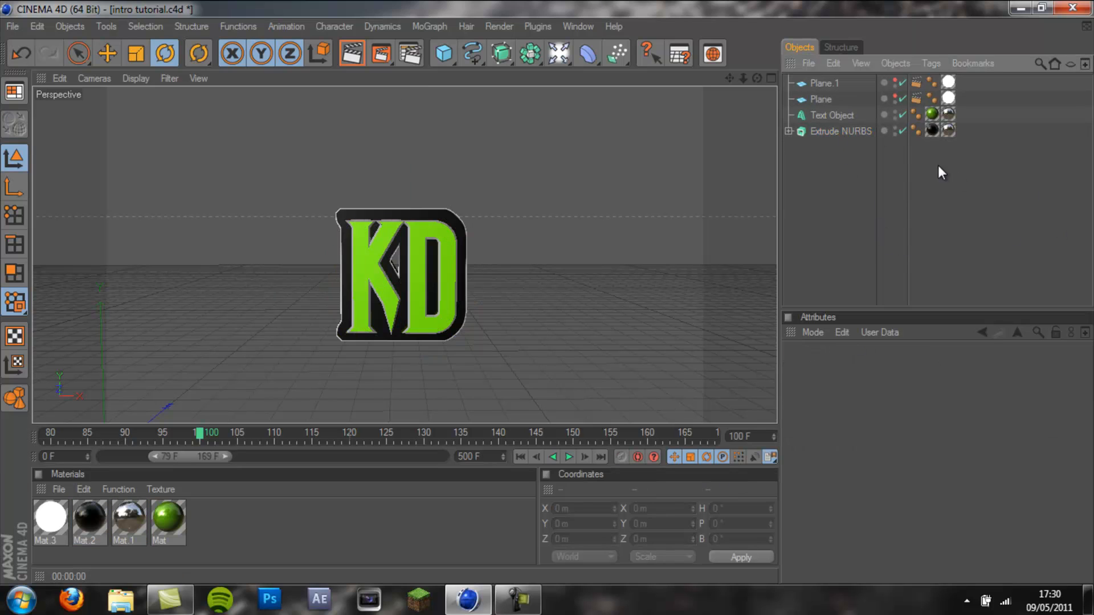
{"action": "left_click", "coordinate": [836, 110]}
{"action": "left_click", "coordinate": [1026, 248]}
{"action": "left_click", "coordinate": [418, 235]}
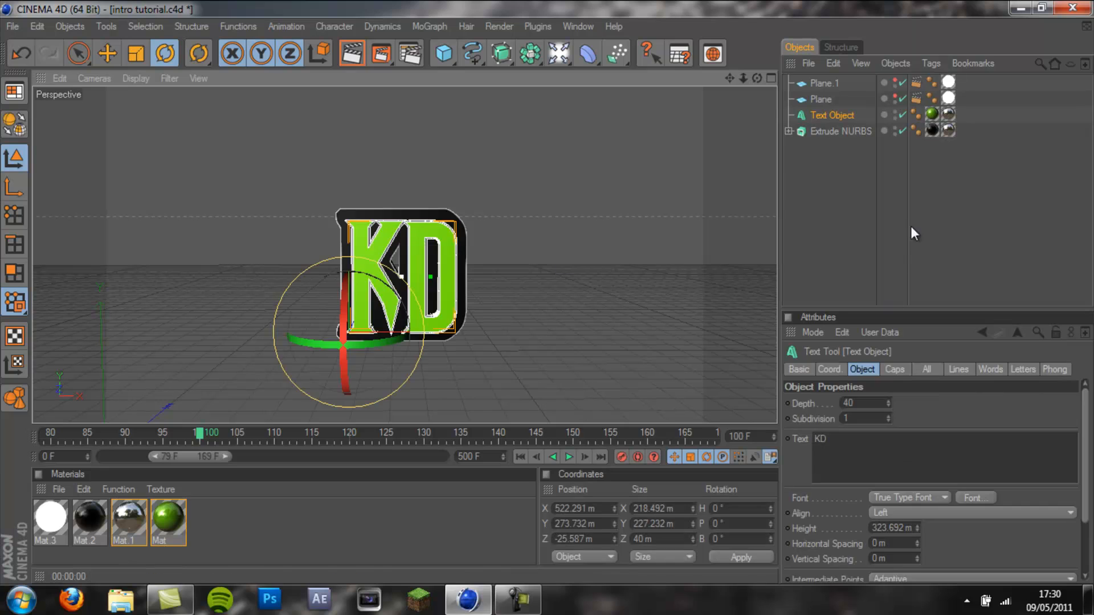
{"action": "left_click", "coordinate": [914, 234]}
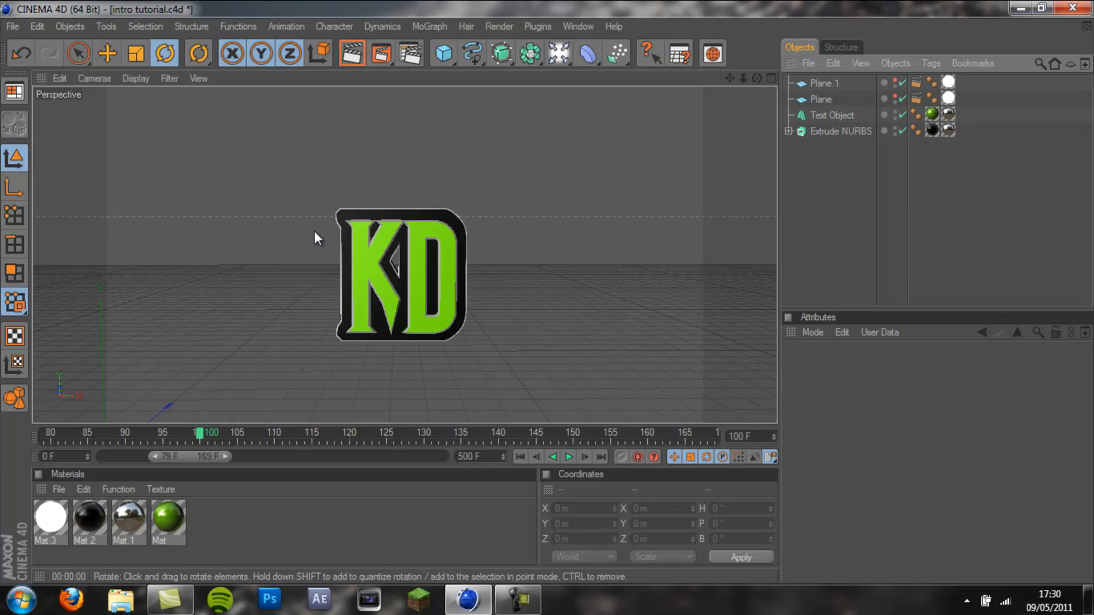
{"action": "left_click_drag", "start_coordinate": [210, 455], "coordinate": [126, 465]}
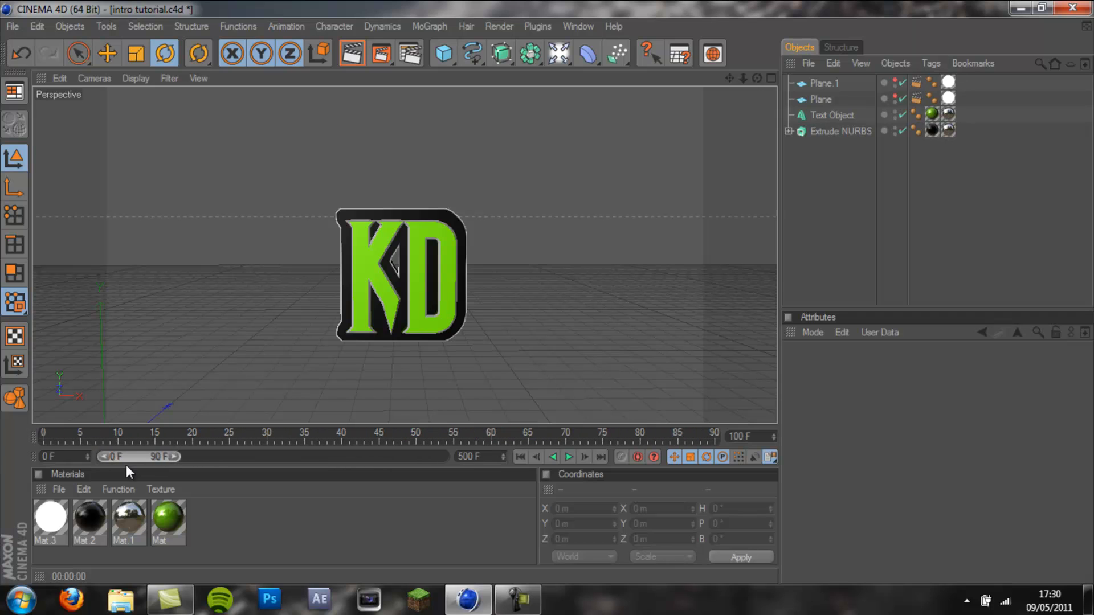
{"action": "left_click_drag", "start_coordinate": [217, 435], "coordinate": [678, 434]}
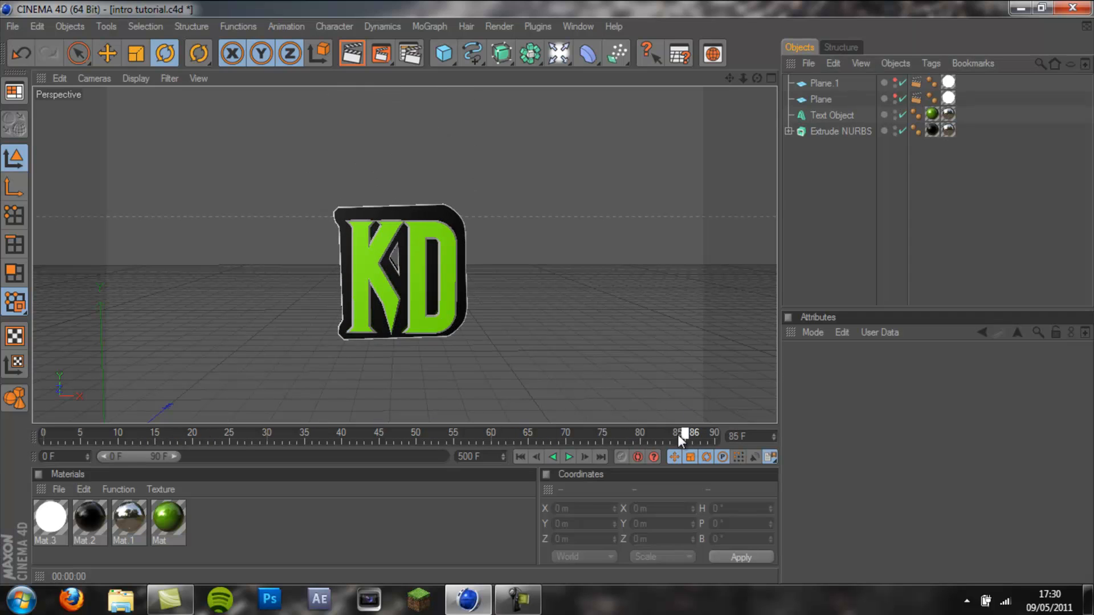
At frame 90, rotate the backing and Text Object together to about H 328.3°, P -14°, B 359.4° and record a keyframe
{"action": "left_click", "coordinate": [841, 130]}
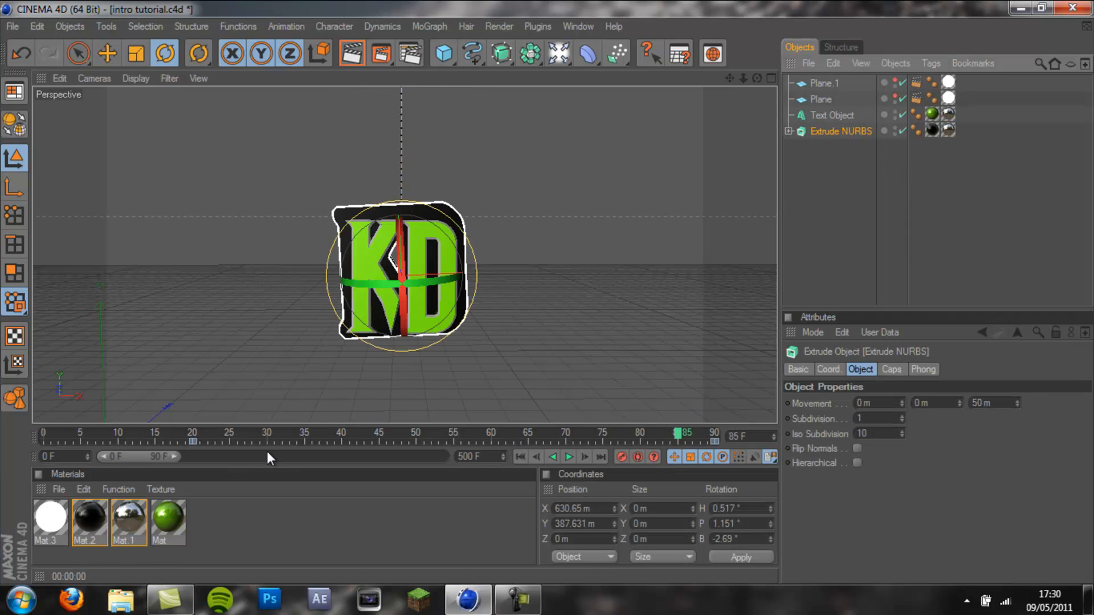
{"action": "left_click_drag", "start_coordinate": [148, 460], "coordinate": [164, 457]}
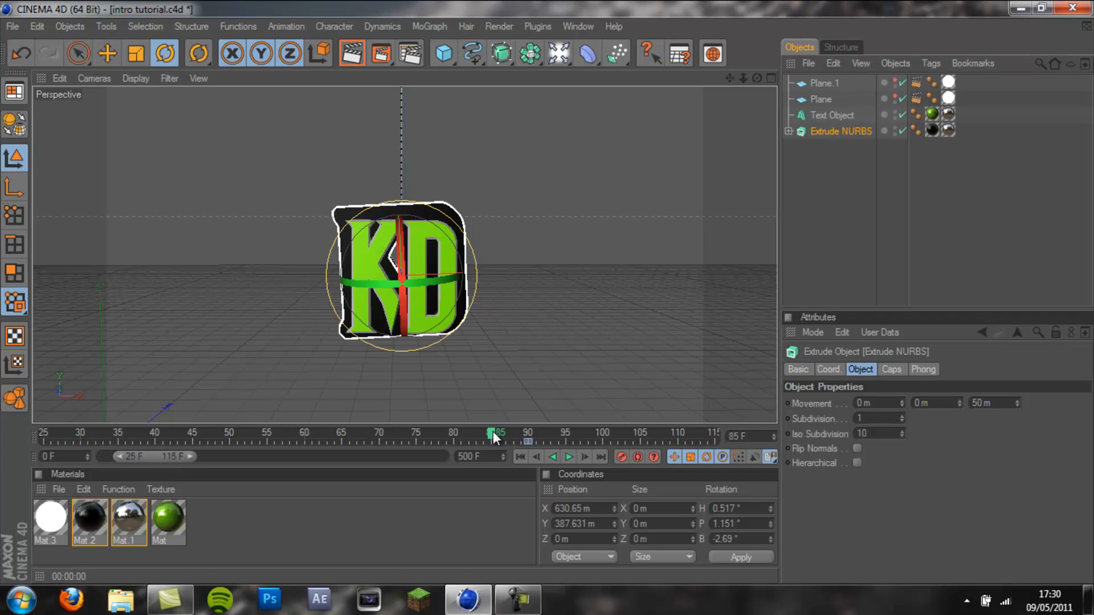
{"action": "left_click_drag", "start_coordinate": [493, 432], "coordinate": [529, 439]}
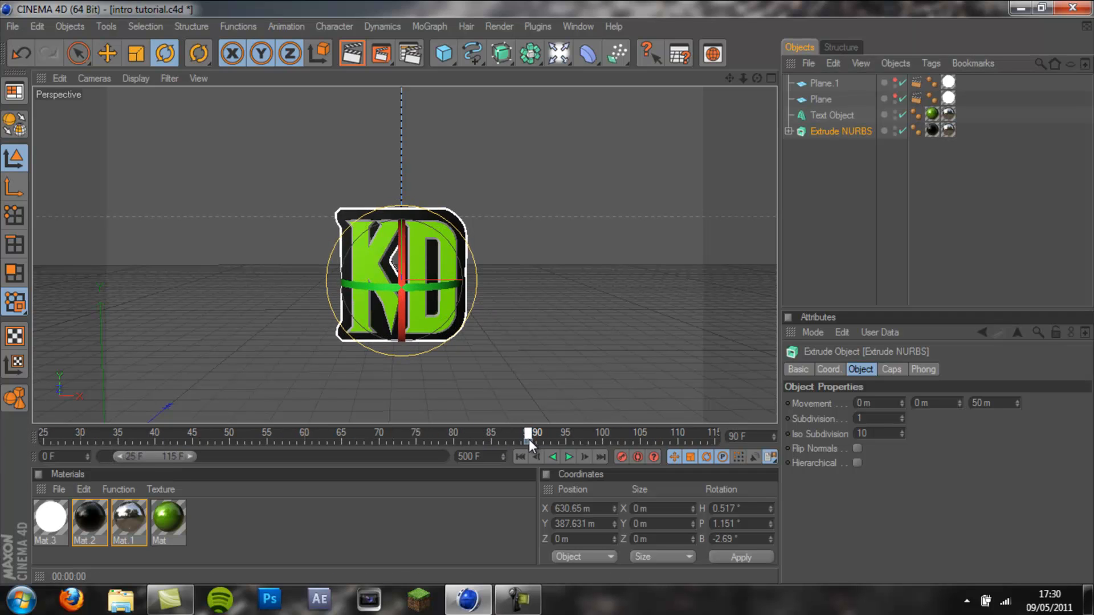
{"action": "left_click", "coordinate": [832, 114], "text": "ctrl"}
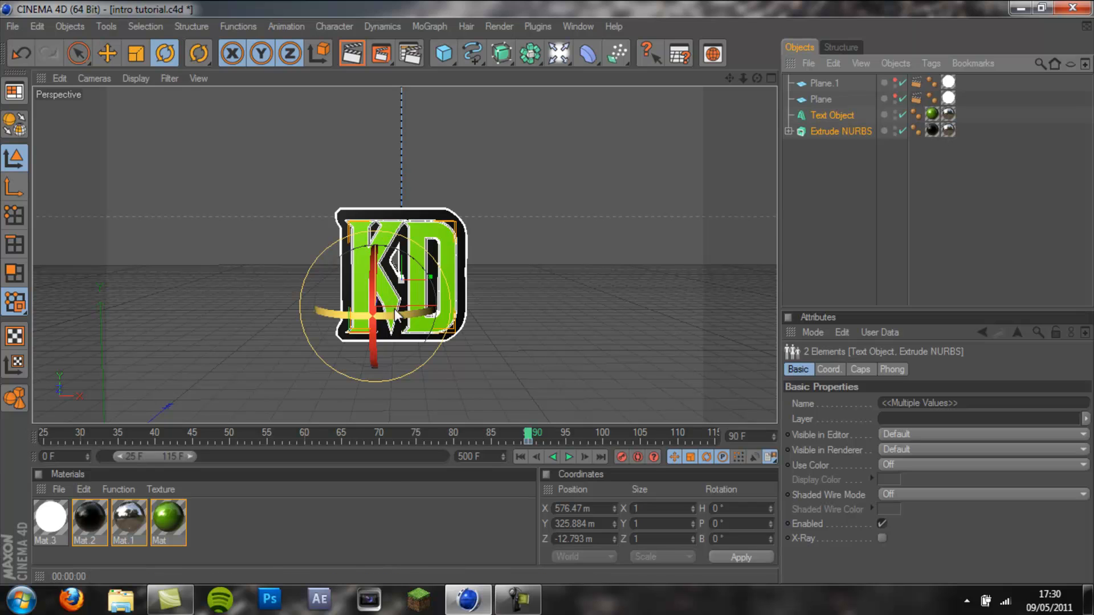
{"action": "left_click_drag", "start_coordinate": [405, 314], "coordinate": [356, 324]}
{"action": "left_click_drag", "start_coordinate": [349, 279], "coordinate": [357, 267]}
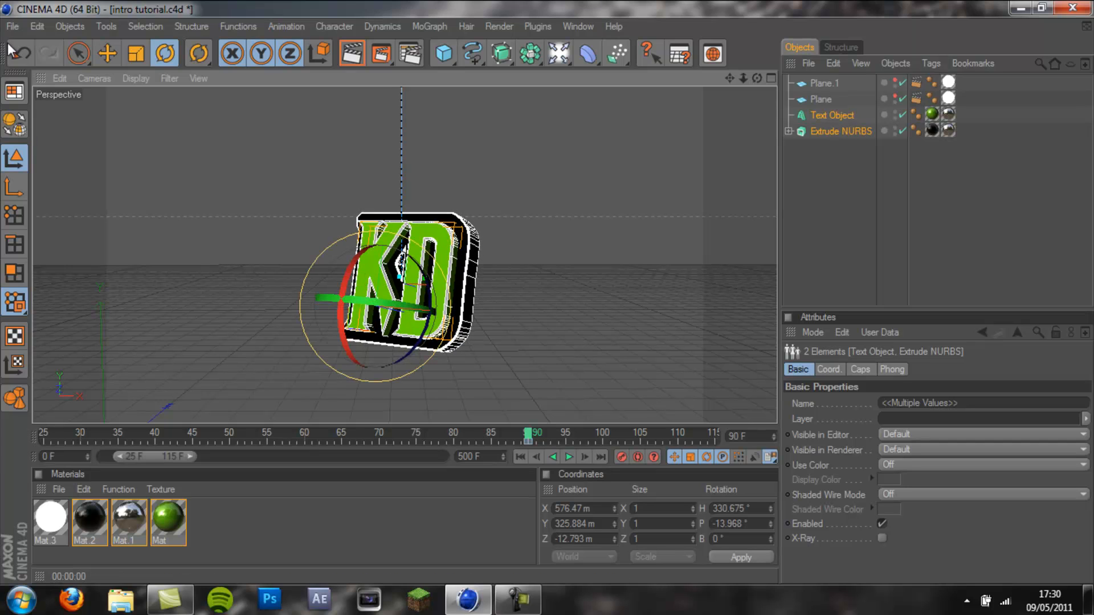
{"action": "left_click_drag", "start_coordinate": [398, 304], "coordinate": [395, 305]}
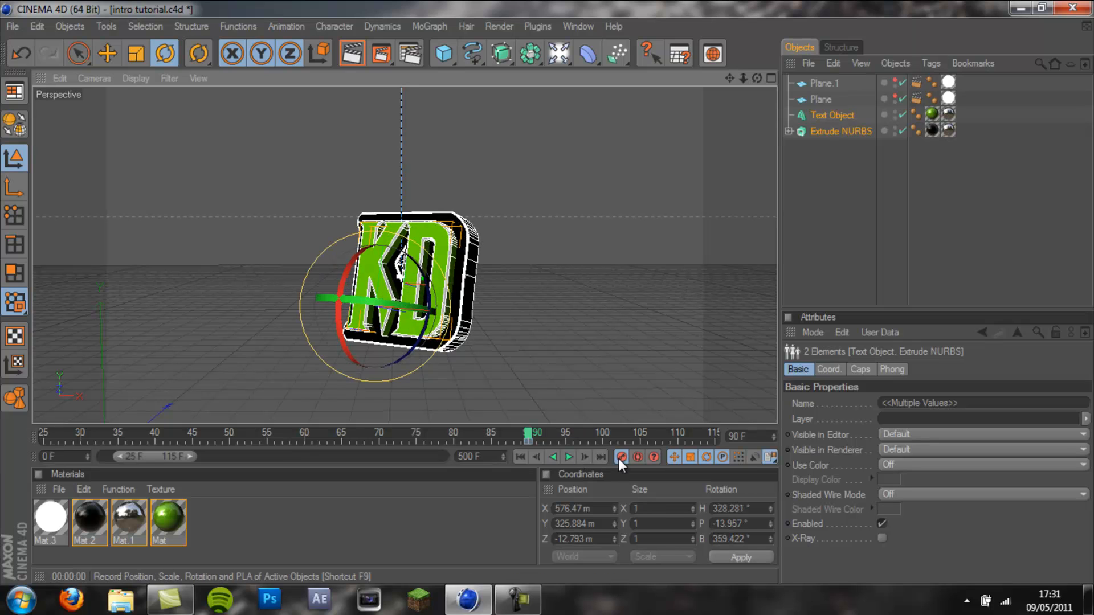
{"action": "left_click_drag", "start_coordinate": [529, 435], "coordinate": [56, 448]}
{"action": "left_click_drag", "start_coordinate": [163, 456], "coordinate": [531, 481]}
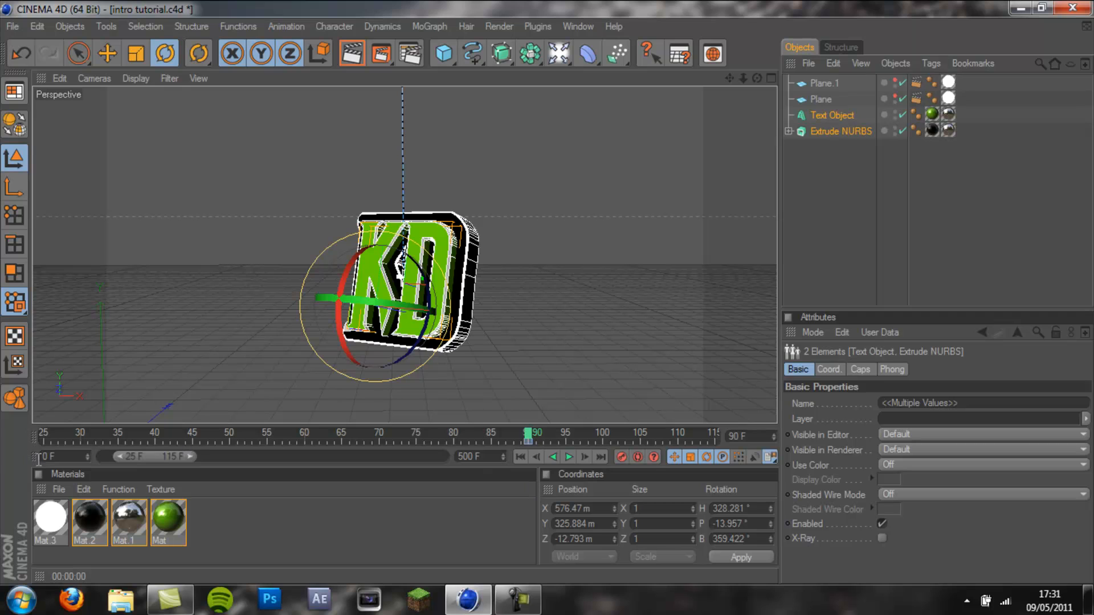
Record a position keyframe for the Text Object alone at frame 105, in its current place on the backing
{"action": "left_click_drag", "start_coordinate": [149, 457], "coordinate": [179, 462]}
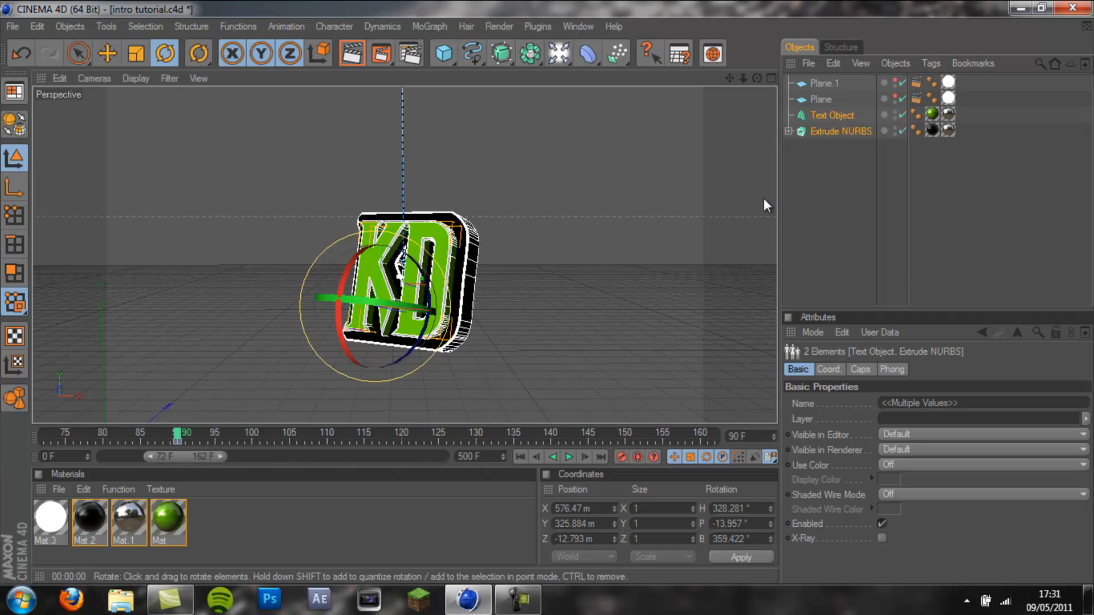
{"action": "left_click", "coordinate": [846, 154]}
{"action": "left_click", "coordinate": [838, 114]}
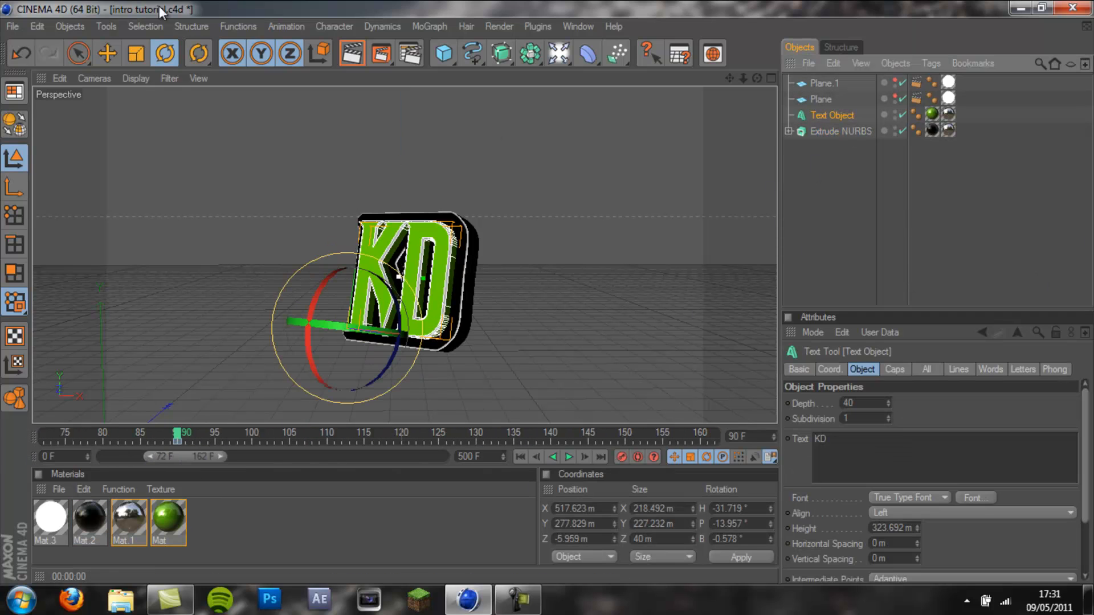
{"action": "left_click", "coordinate": [108, 53]}
{"action": "scroll", "coordinate": [604, 191], "scroll_direction": "down", "scroll_amount": 2}
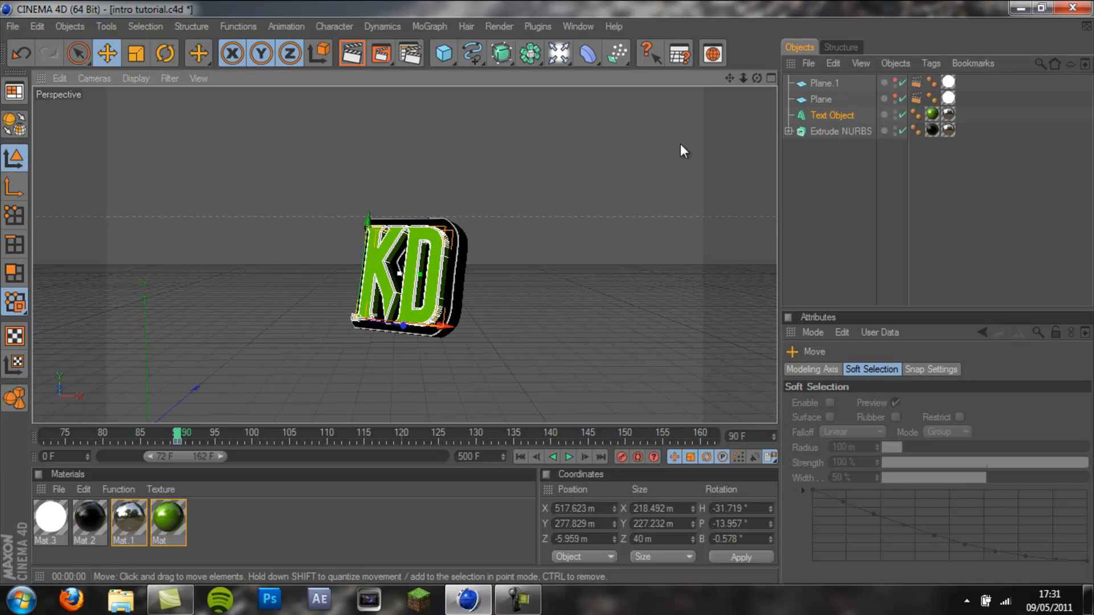
{"action": "left_click_drag", "start_coordinate": [544, 311], "coordinate": [547, 291], "text": "alt"}
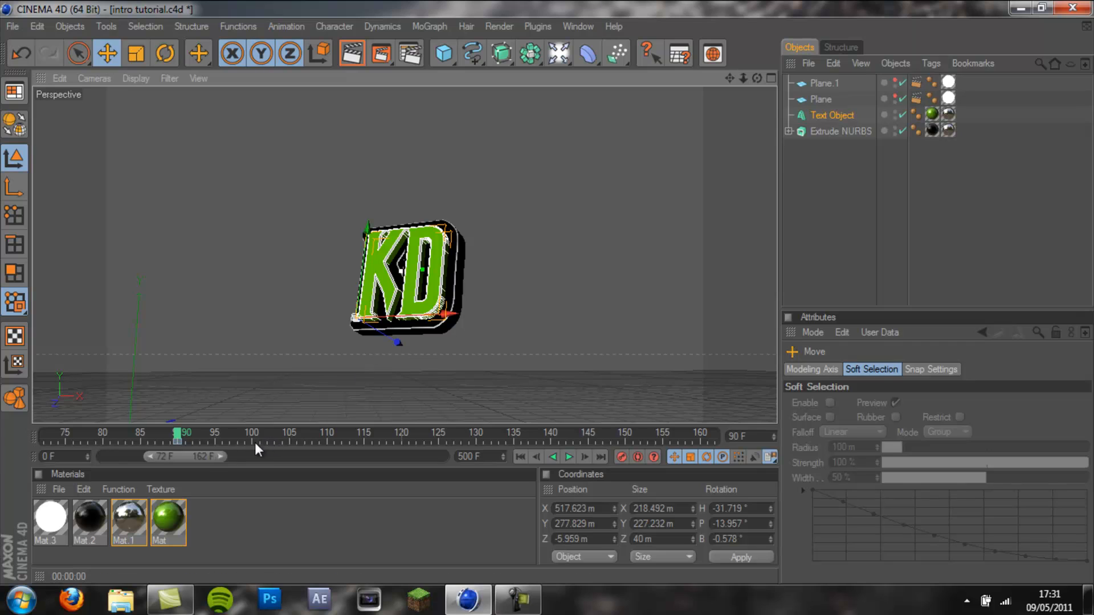
{"action": "left_click_drag", "start_coordinate": [176, 431], "coordinate": [197, 438]}
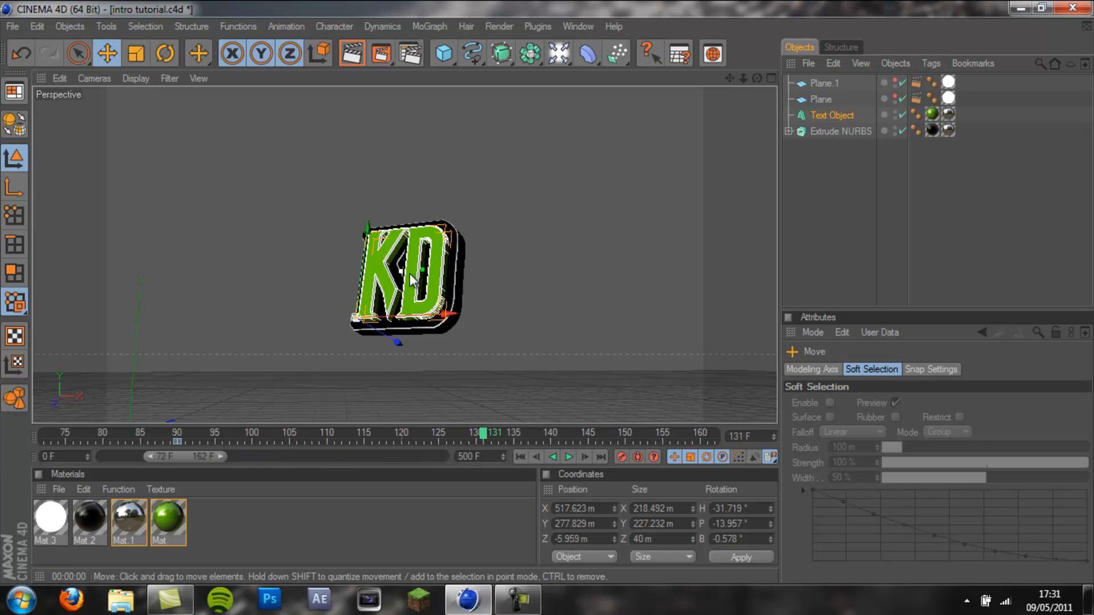
{"action": "left_click_drag", "start_coordinate": [439, 433], "coordinate": [271, 446]}
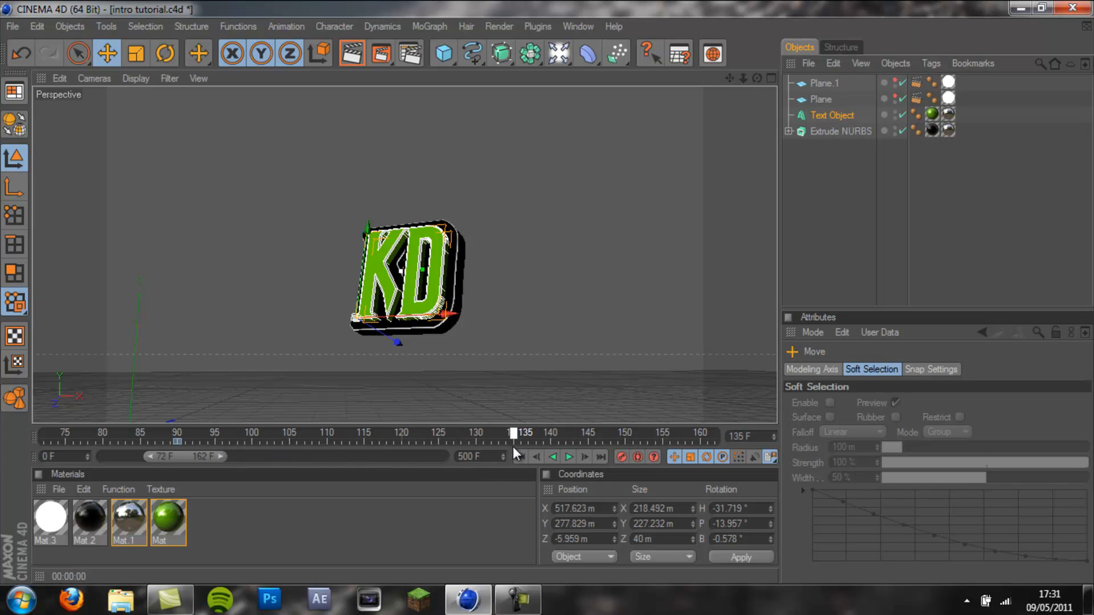
{"action": "left_click", "coordinate": [490, 440]}
{"action": "left_click_drag", "start_coordinate": [475, 433], "coordinate": [276, 436]}
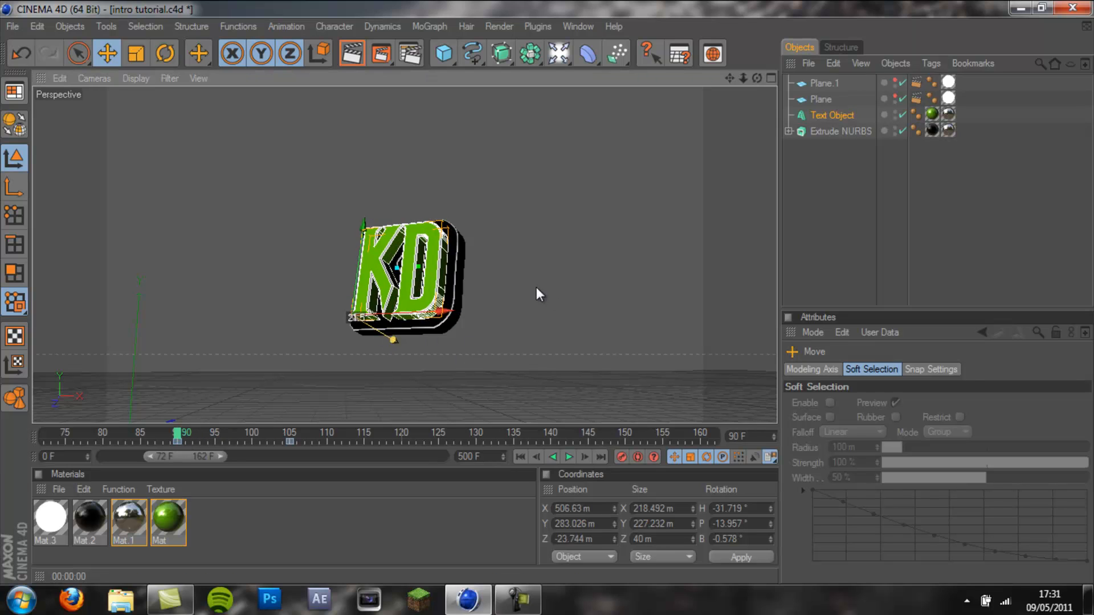
At frame 90, pull the Text Object forward along its Z axis to about X 13, Y 516.4, Z -822.4 m and record a keyframe
{"action": "mouse_move", "coordinate": [536, 287]}
{"action": "left_mouse_down"}
{"action": "mouse_move", "coordinate": [512, 275]}
{"action": "mouse_move", "coordinate": [564, 295]}
{"action": "mouse_move", "coordinate": [549, 293]}
{"action": "left_mouse_up"}
{"action": "left_click", "coordinate": [621, 457]}
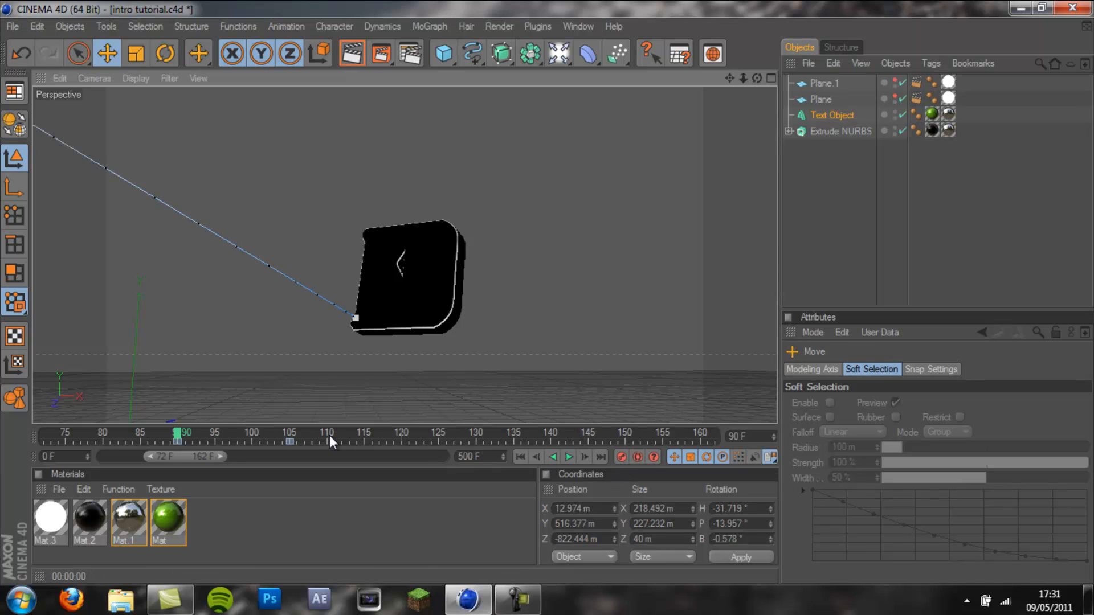
{"action": "left_click_drag", "start_coordinate": [179, 428], "coordinate": [306, 472]}
Shift the Text Object's two keyframes earlier, to frames 85 and 100, and scrub between them
{"action": "mouse_move", "coordinate": [183, 438]}
{"action": "left_mouse_down"}
{"action": "mouse_move", "coordinate": [268, 454]}
{"action": "mouse_move", "coordinate": [142, 439]}
{"action": "left_mouse_up"}
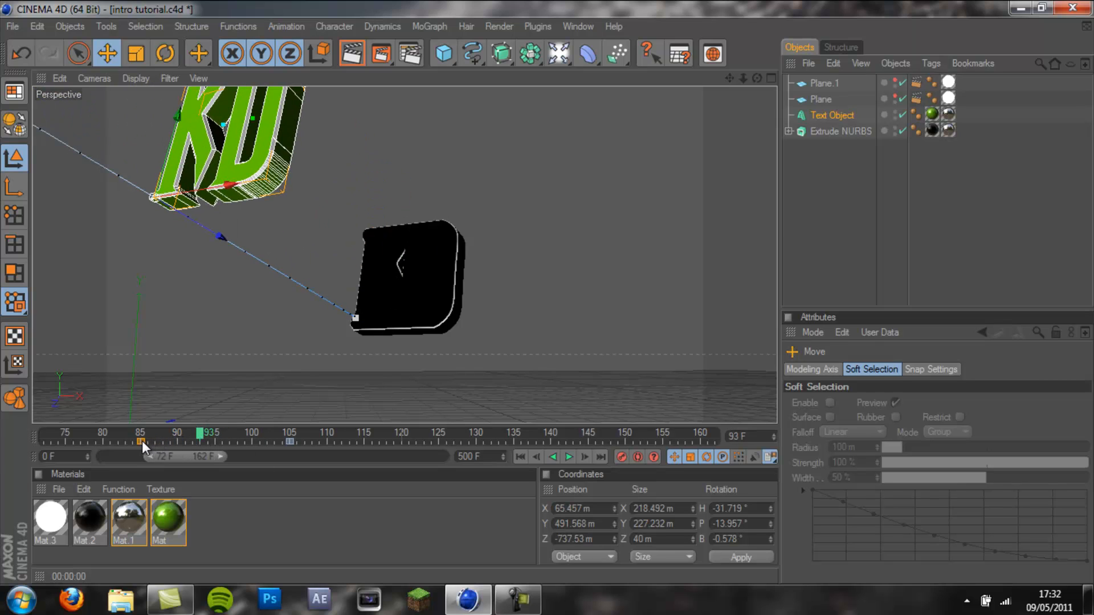
{"action": "left_click_drag", "start_coordinate": [291, 442], "coordinate": [275, 441]}
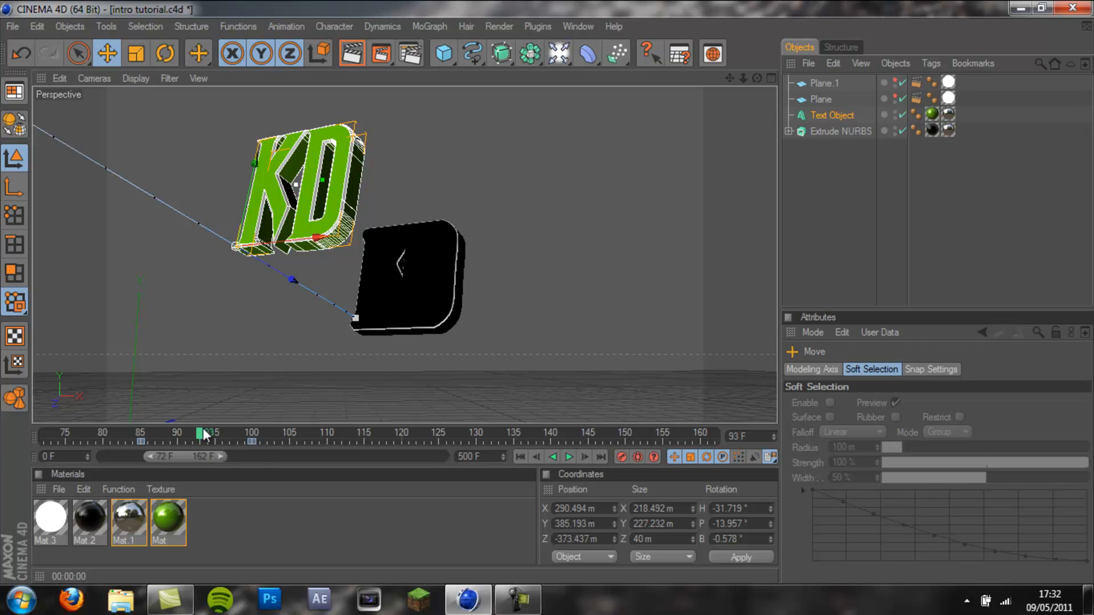
{"action": "mouse_move", "coordinate": [202, 436]}
{"action": "left_mouse_down"}
{"action": "mouse_move", "coordinate": [107, 432]}
{"action": "mouse_move", "coordinate": [262, 460]}
{"action": "mouse_move", "coordinate": [160, 435]}
{"action": "mouse_move", "coordinate": [187, 439]}
{"action": "mouse_move", "coordinate": [126, 432]}
{"action": "mouse_move", "coordinate": [254, 453]}
{"action": "mouse_move", "coordinate": [110, 436]}
{"action": "mouse_move", "coordinate": [231, 454]}
{"action": "mouse_move", "coordinate": [135, 436]}
{"action": "mouse_move", "coordinate": [194, 437]}
{"action": "left_mouse_up"}
Reframe the view around the logo and play the animation from frame 0 to review the backing's drop and the text's fly-in
{"action": "scroll", "coordinate": [229, 350], "scroll_direction": "down", "scroll_amount": 3}
{"action": "scroll", "coordinate": [412, 364], "scroll_direction": "up", "scroll_amount": 4}
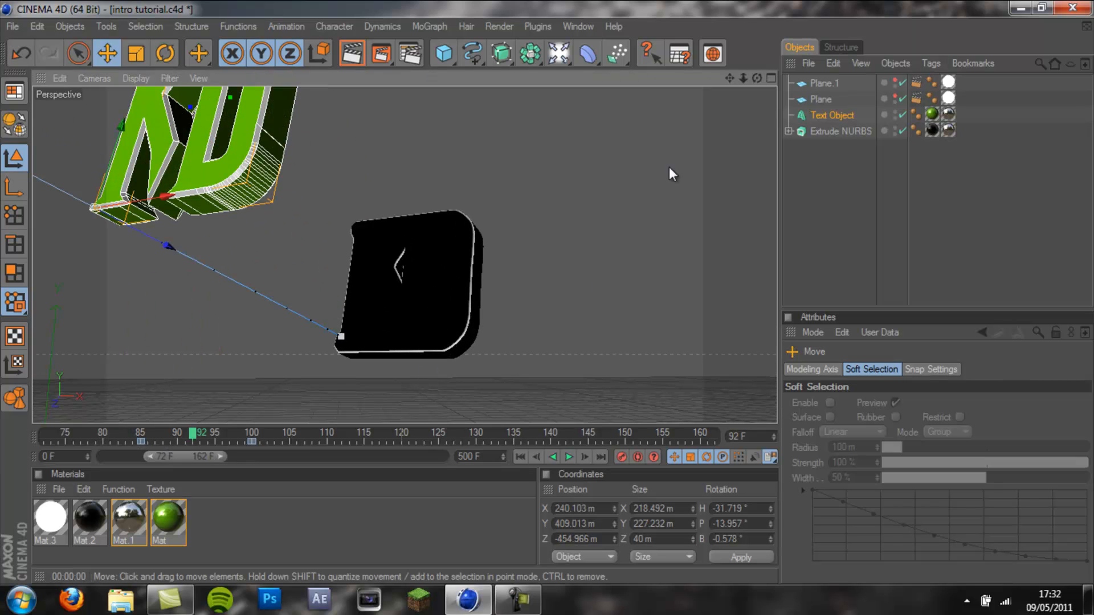
{"action": "left_click_drag", "start_coordinate": [729, 77], "coordinate": [541, 291]}
{"action": "left_click_drag", "start_coordinate": [433, 442], "coordinate": [520, 456]}
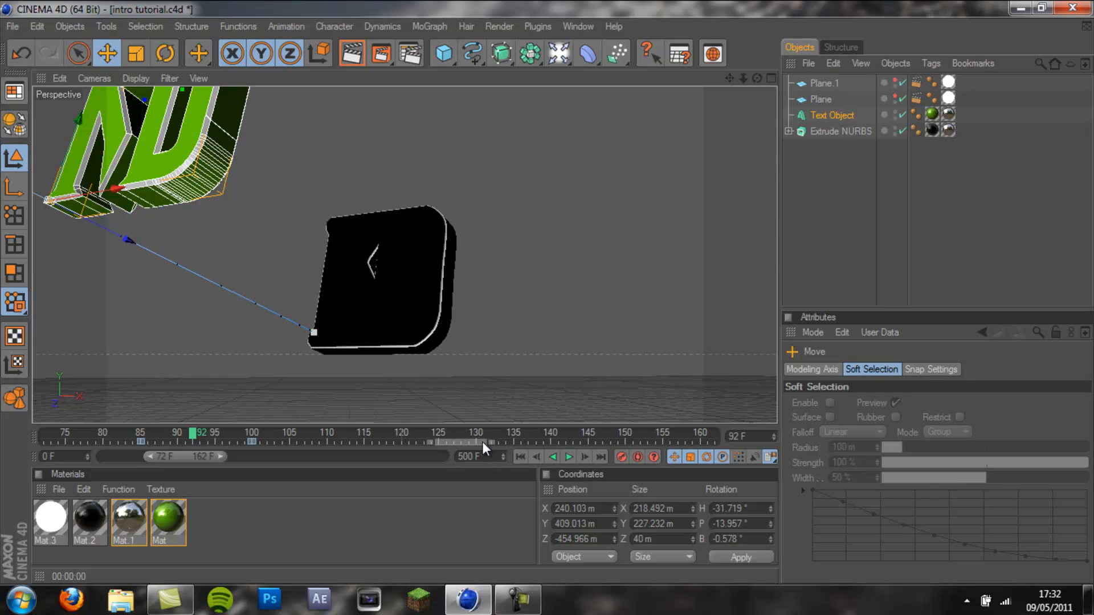
{"action": "left_click", "coordinate": [432, 434]}
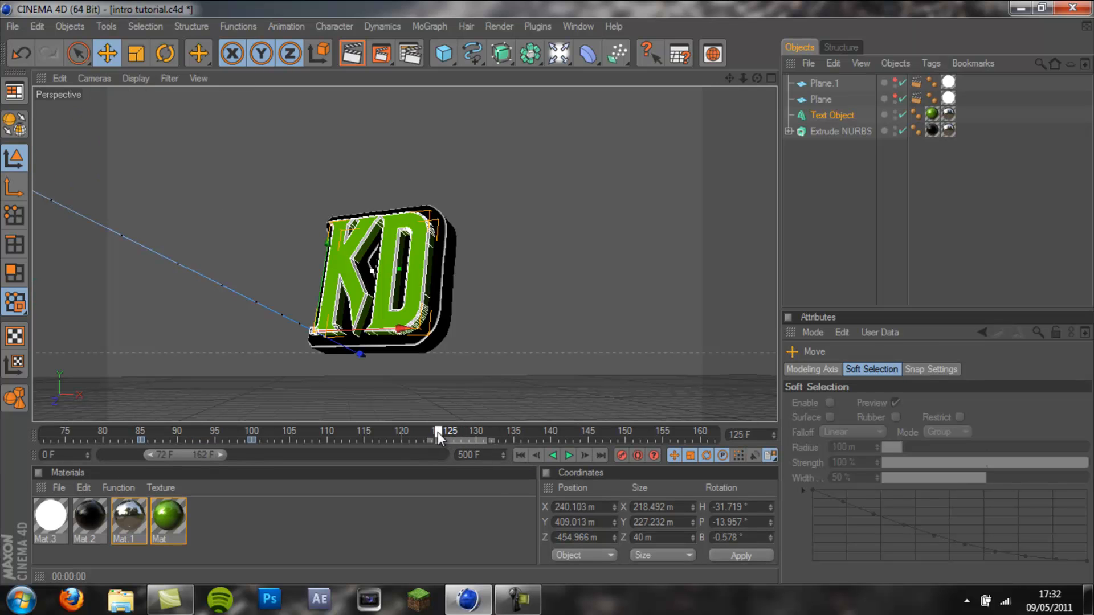
{"action": "left_click_drag", "start_coordinate": [728, 81], "coordinate": [547, 291]}
{"action": "left_click_drag", "start_coordinate": [188, 455], "coordinate": [121, 457]}
{"action": "left_click_drag", "start_coordinate": [60, 435], "coordinate": [29, 437]}
{"action": "left_click", "coordinate": [568, 456]}
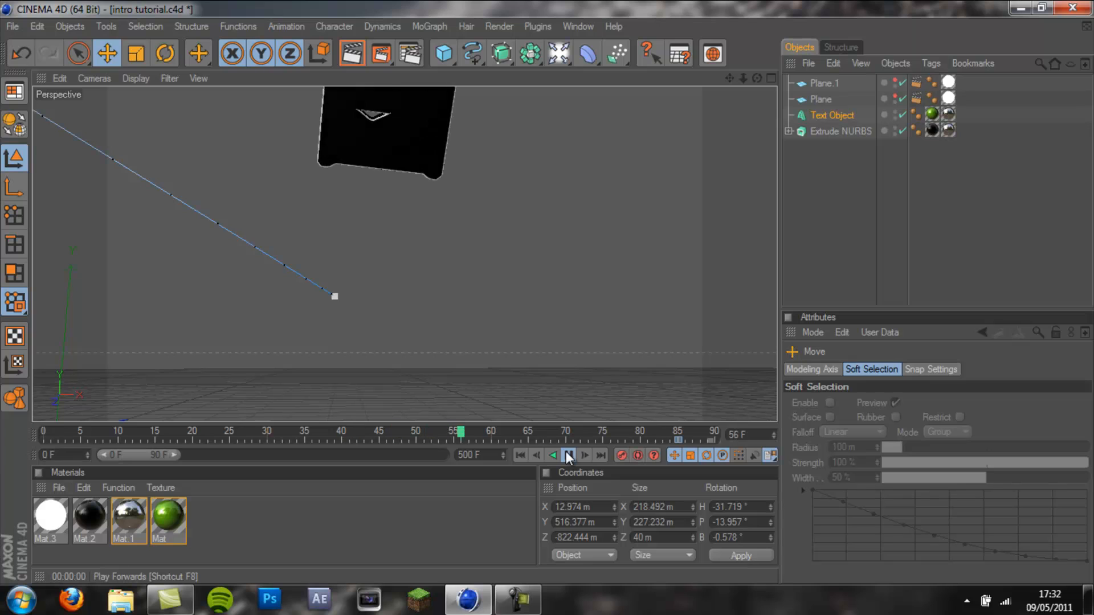
Show the timeline up to frame 150 and shift the Text Object's two keyframes earlier, to frames 75 and 90
{"action": "left_click", "coordinate": [568, 456]}
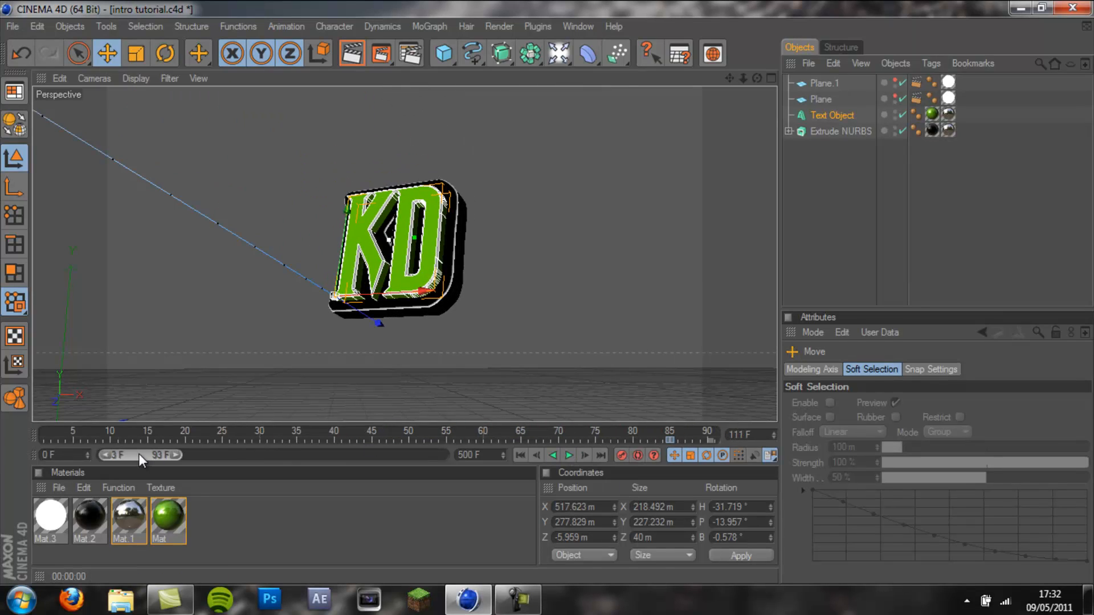
{"action": "left_click_drag", "start_coordinate": [139, 454], "coordinate": [223, 440]}
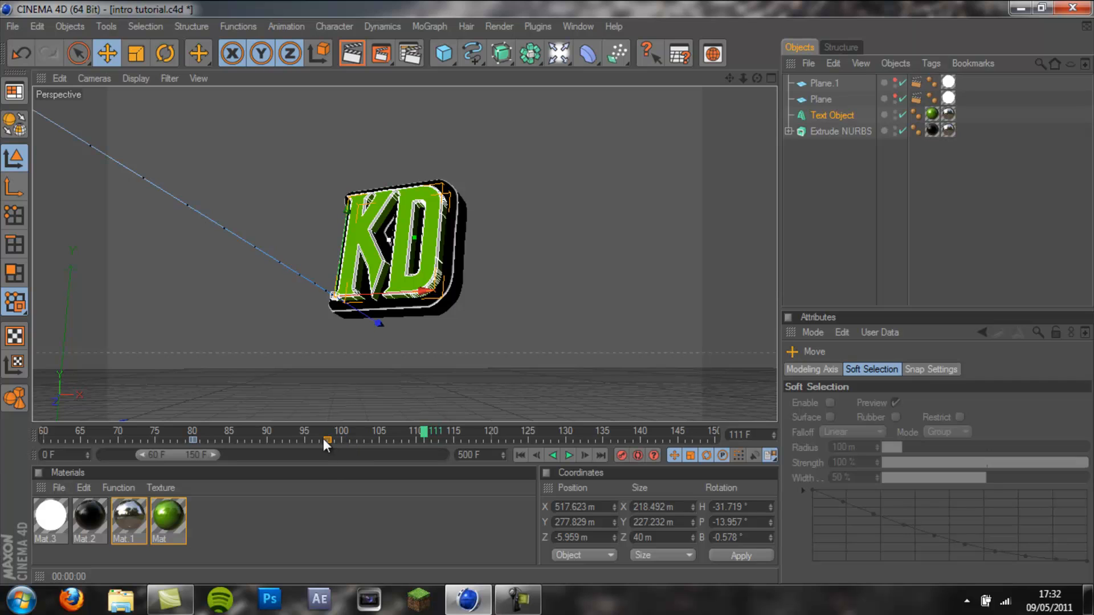
{"action": "left_click_drag", "start_coordinate": [193, 431], "coordinate": [263, 440]}
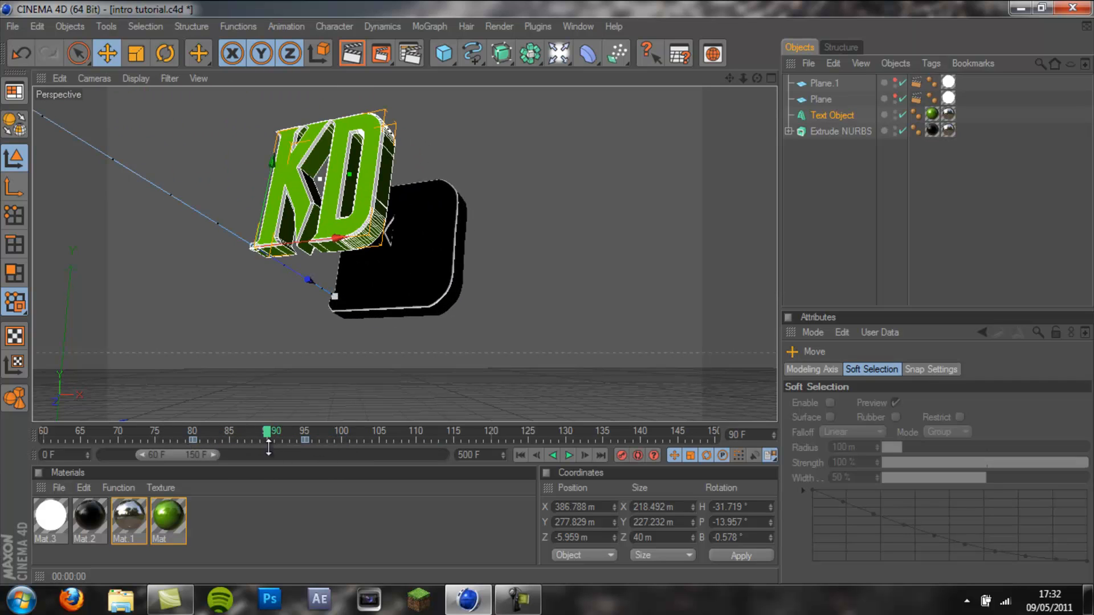
{"action": "left_click_drag", "start_coordinate": [193, 439], "coordinate": [152, 443]}
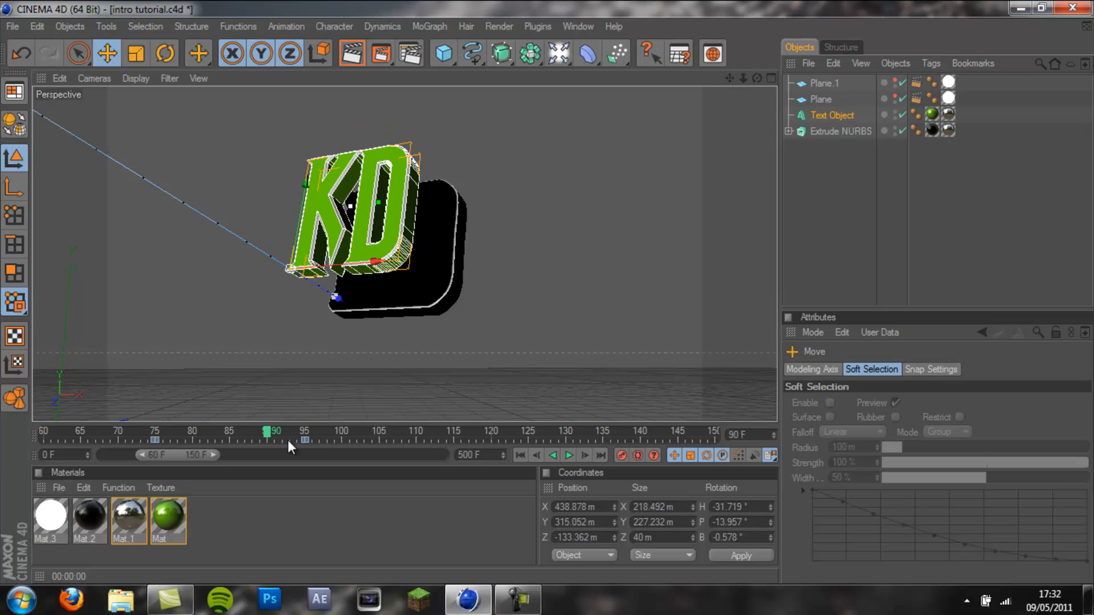
{"action": "left_click_drag", "start_coordinate": [306, 440], "coordinate": [265, 445]}
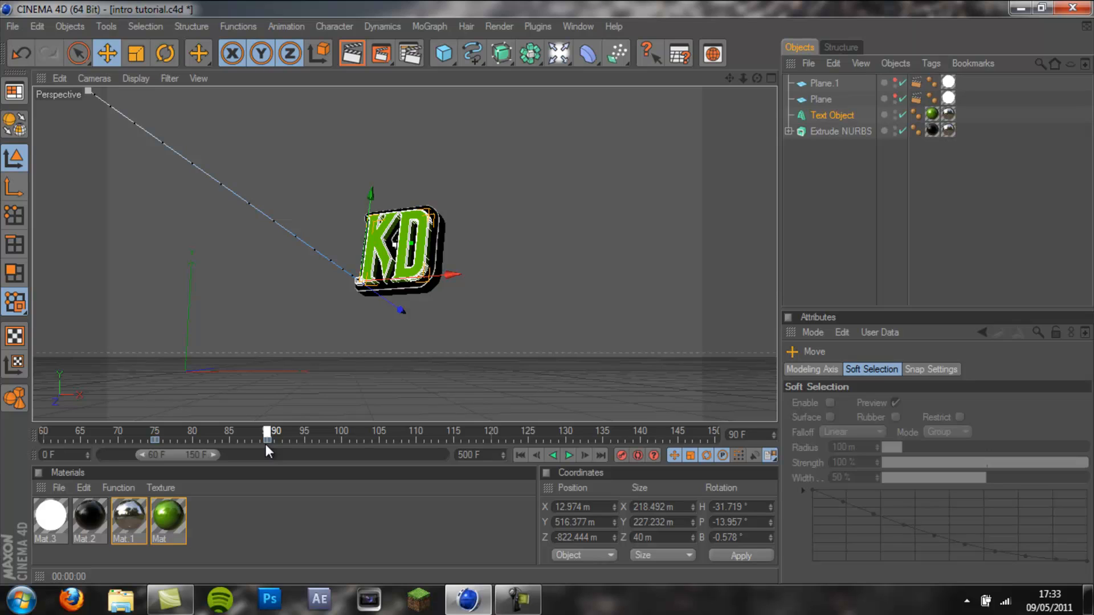
{"action": "left_click", "coordinate": [851, 166]}
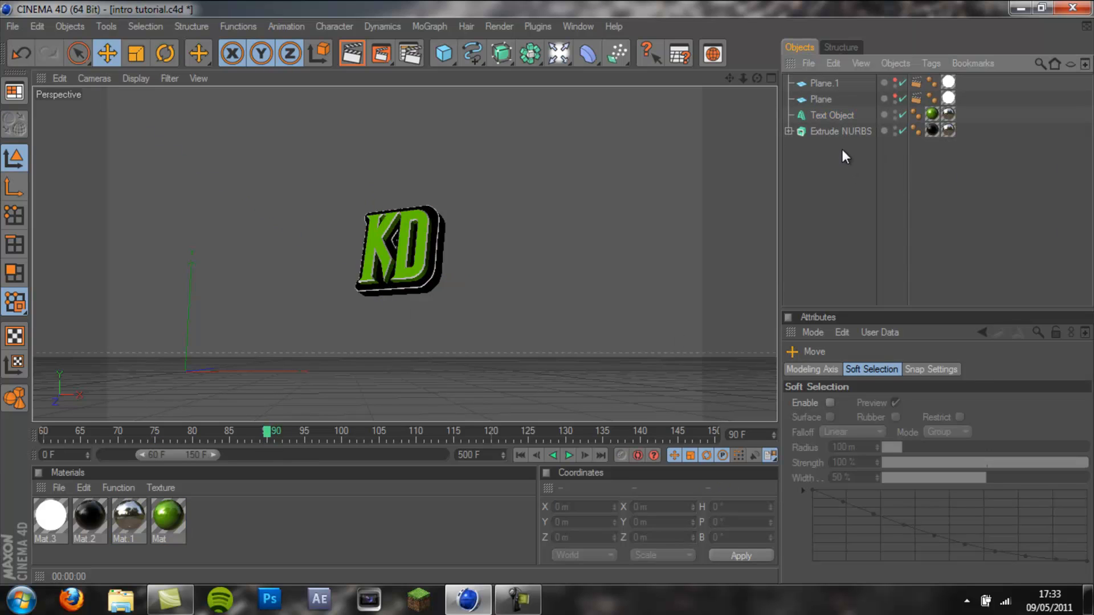
{"action": "left_click_drag", "start_coordinate": [843, 183], "coordinate": [825, 118]}
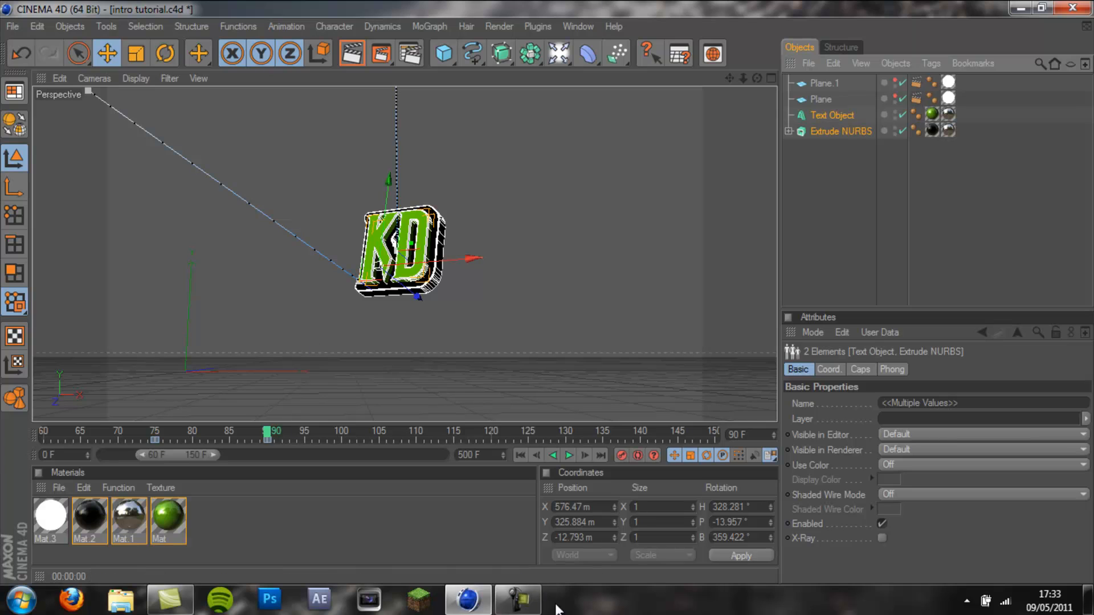
{"action": "left_click", "coordinate": [528, 604]}
{"action": "left_click", "coordinate": [960, 509]}
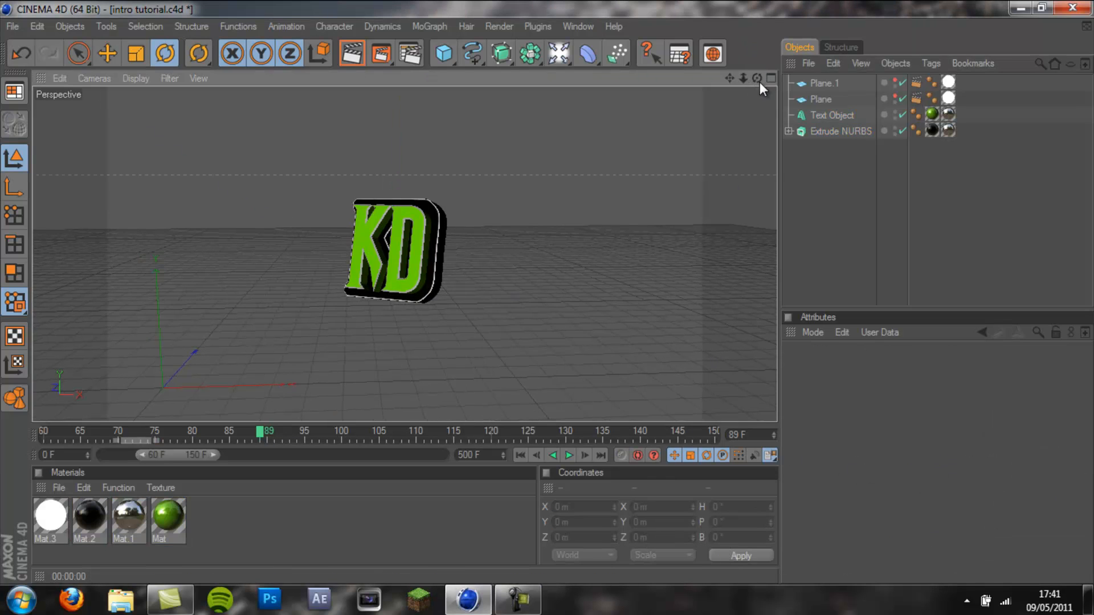
At frame 90, group the Text Object and Extrude NURBS under one null object and select it
{"action": "left_click_drag", "start_coordinate": [757, 78], "coordinate": [546, 284]}
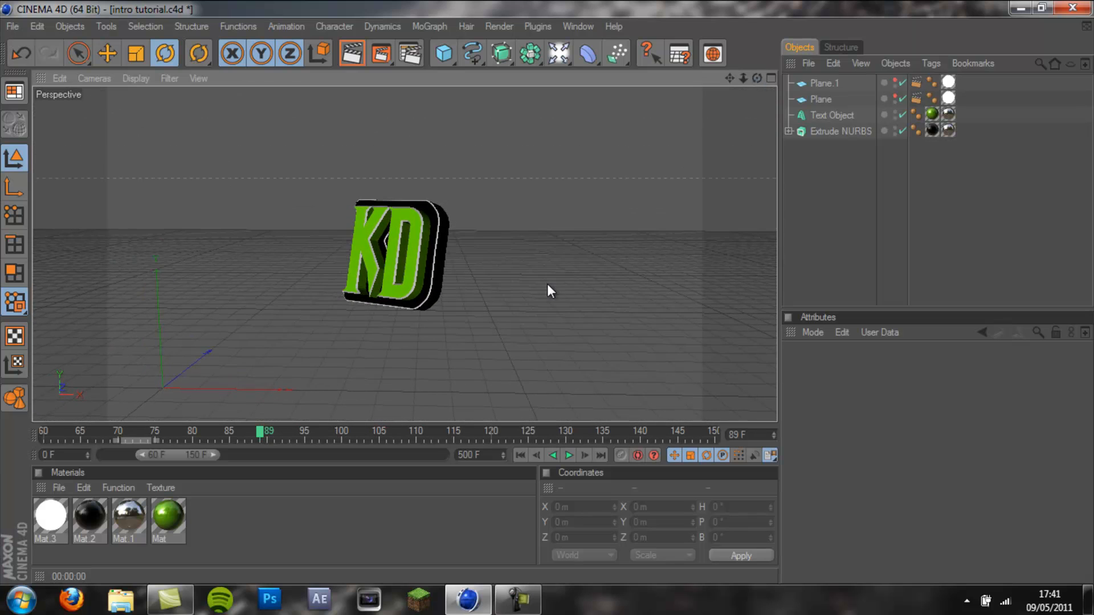
{"action": "left_click_drag", "start_coordinate": [756, 78], "coordinate": [338, 302]}
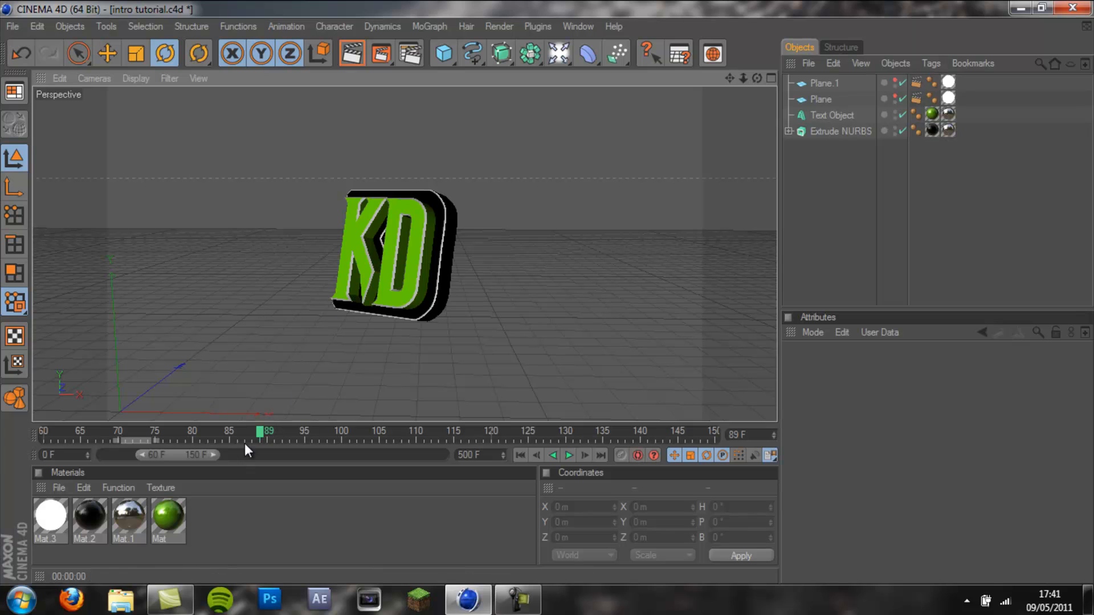
{"action": "left_click_drag", "start_coordinate": [244, 438], "coordinate": [269, 464]}
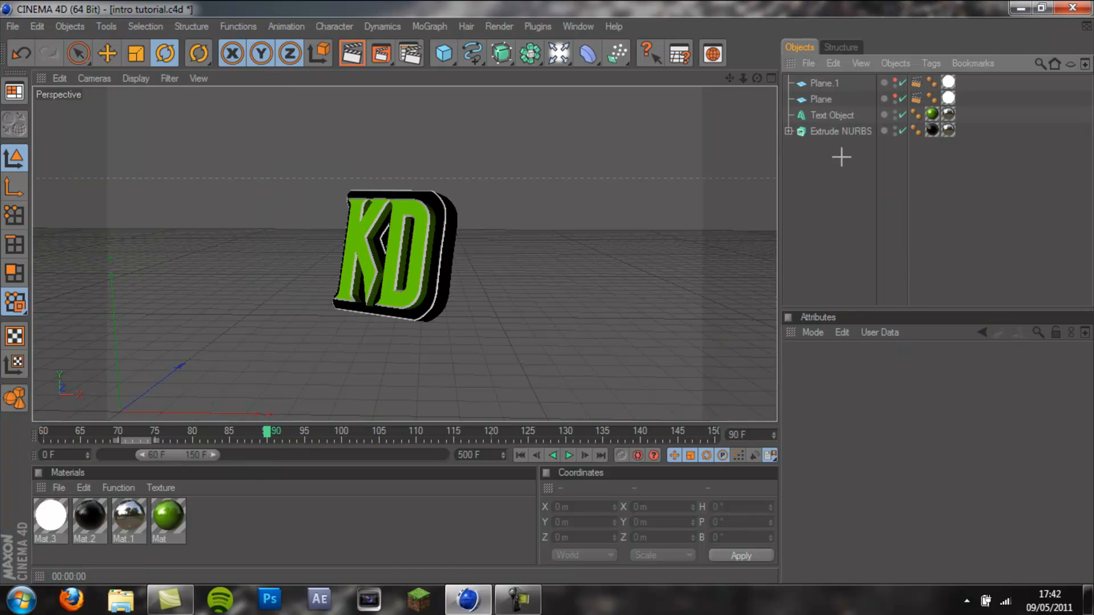
{"action": "left_click_drag", "start_coordinate": [840, 166], "coordinate": [815, 114]}
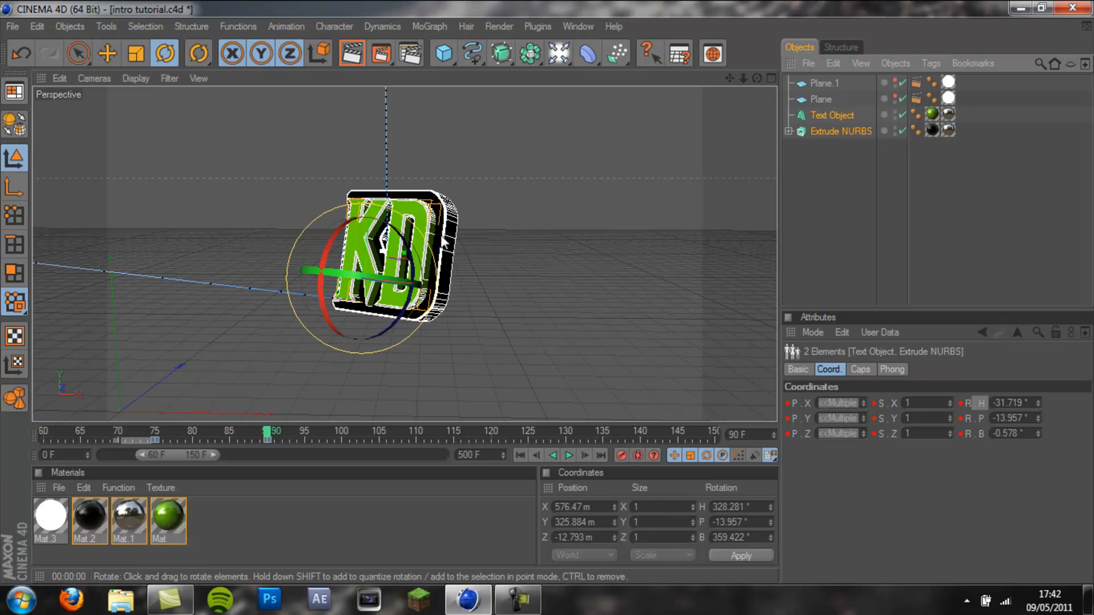
{"action": "left_click", "coordinate": [892, 64]}
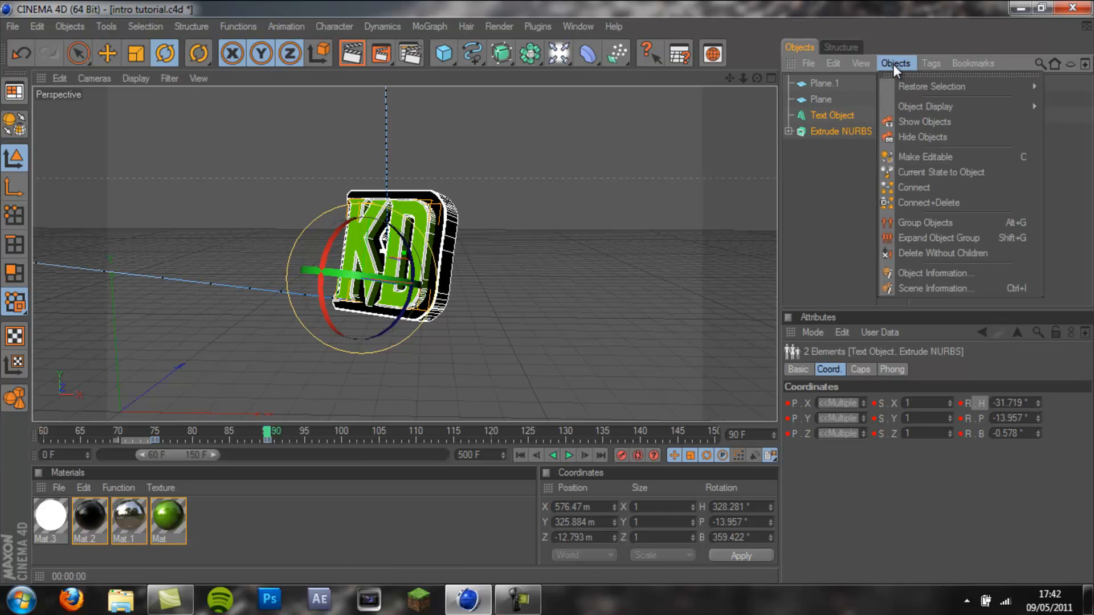
{"action": "left_click", "coordinate": [919, 224]}
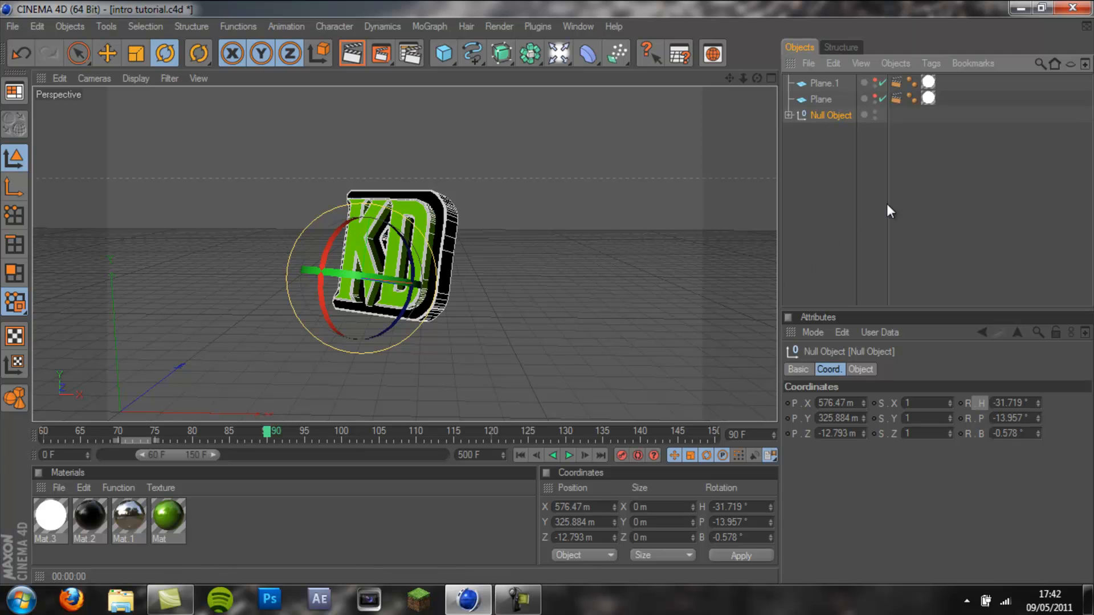
{"action": "left_click", "coordinate": [943, 200]}
{"action": "left_click", "coordinate": [828, 115]}
Examine the grouped logo from a raised side angle while scrubbing the timeline between about frames 90 and 95
{"action": "left_click_drag", "start_coordinate": [227, 433], "coordinate": [281, 434]}
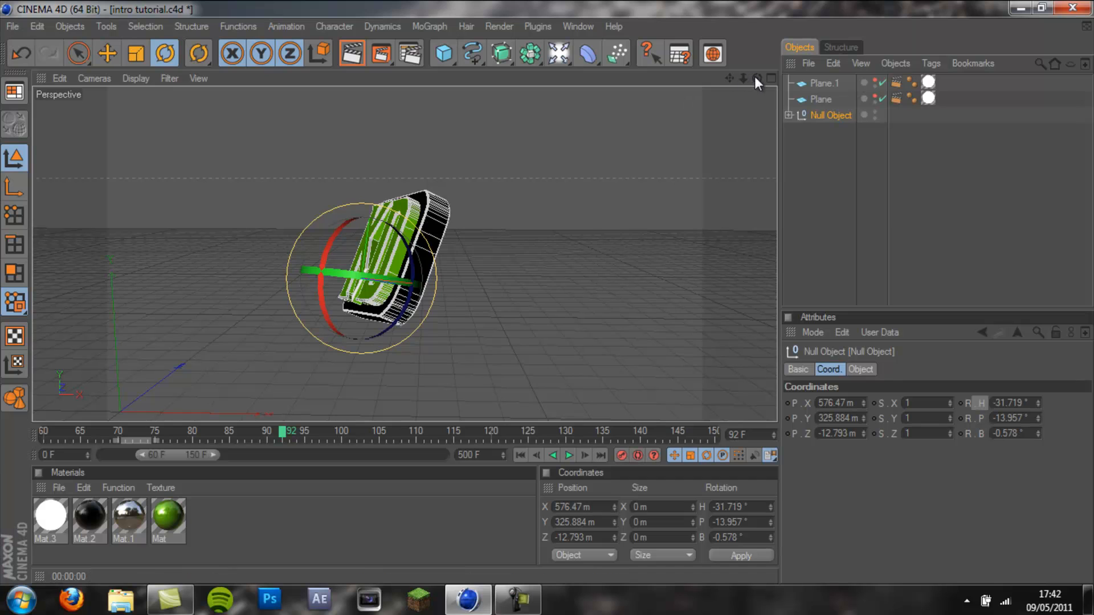
{"action": "left_click_drag", "start_coordinate": [756, 78], "coordinate": [547, 300]}
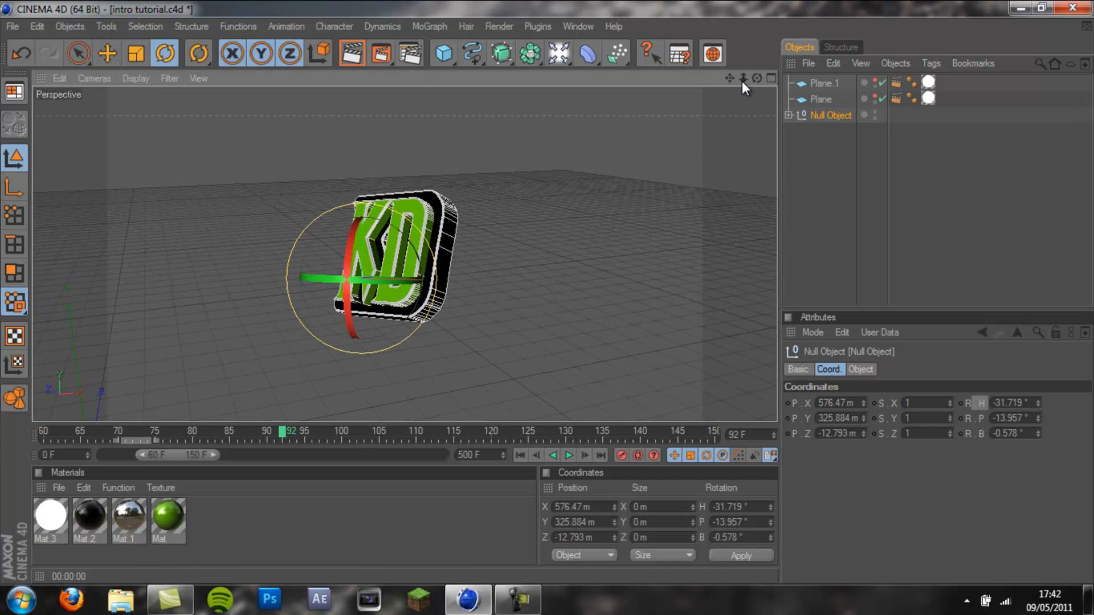
{"action": "left_click_drag", "start_coordinate": [730, 78], "coordinate": [381, 458]}
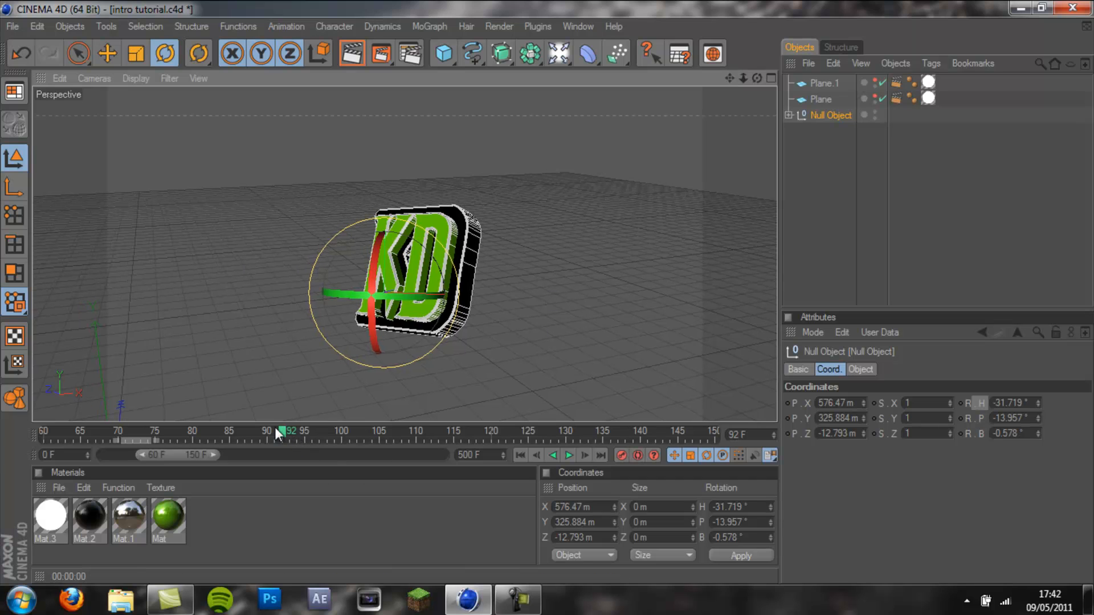
{"action": "mouse_move", "coordinate": [274, 429]}
{"action": "left_mouse_down"}
{"action": "mouse_move", "coordinate": [137, 430]}
{"action": "mouse_move", "coordinate": [315, 439]}
{"action": "mouse_move", "coordinate": [209, 432]}
{"action": "mouse_move", "coordinate": [293, 435]}
{"action": "left_mouse_up"}
{"action": "left_click", "coordinate": [137, 420]}
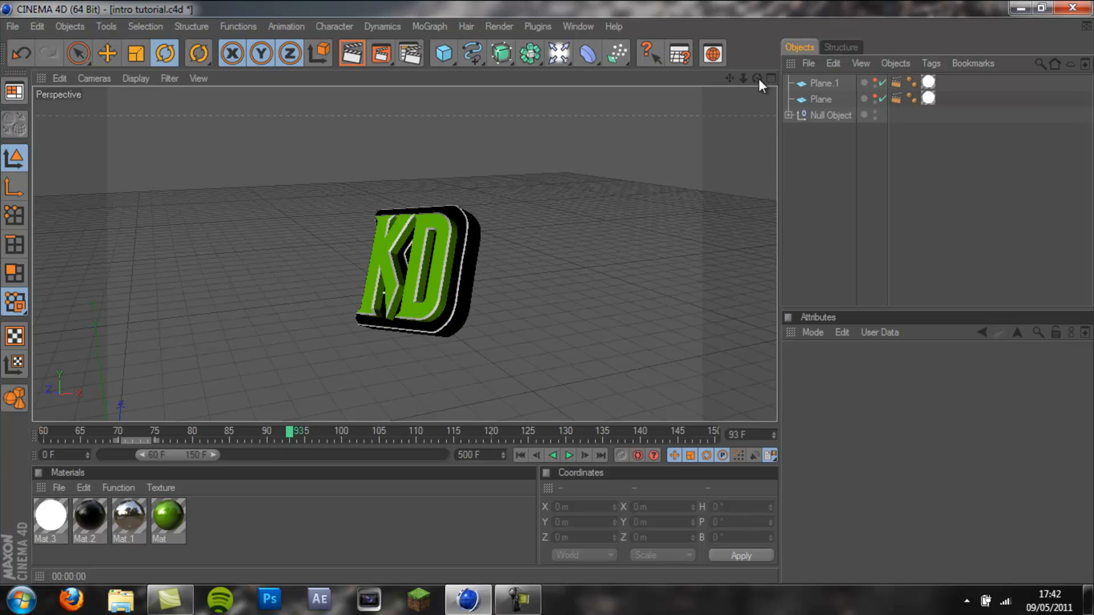
{"action": "left_click_drag", "start_coordinate": [758, 78], "coordinate": [546, 292]}
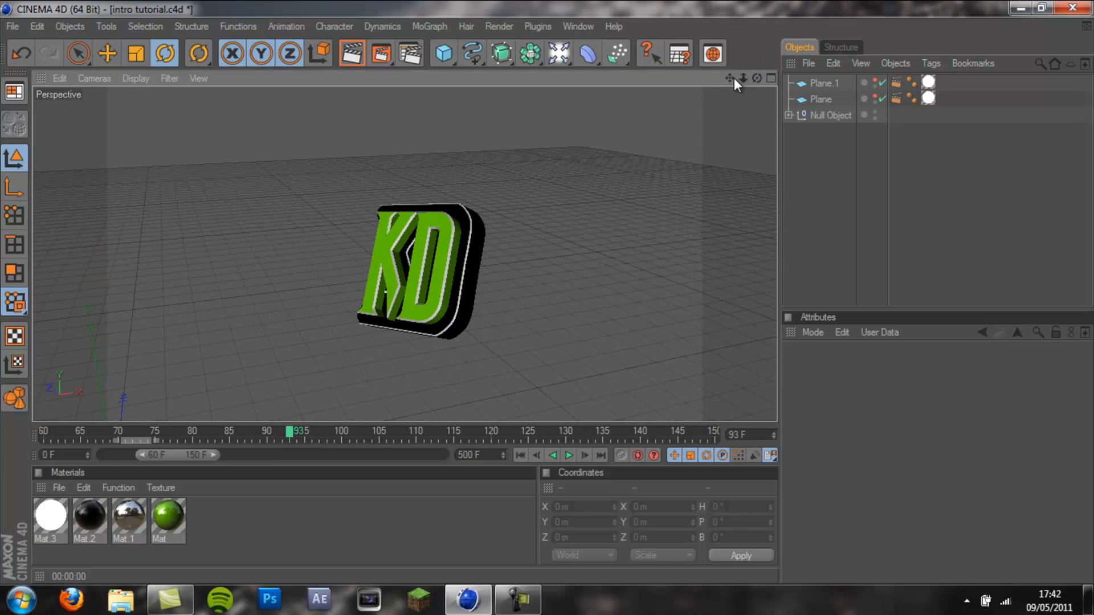
{"action": "left_click_drag", "start_coordinate": [730, 78], "coordinate": [548, 292]}
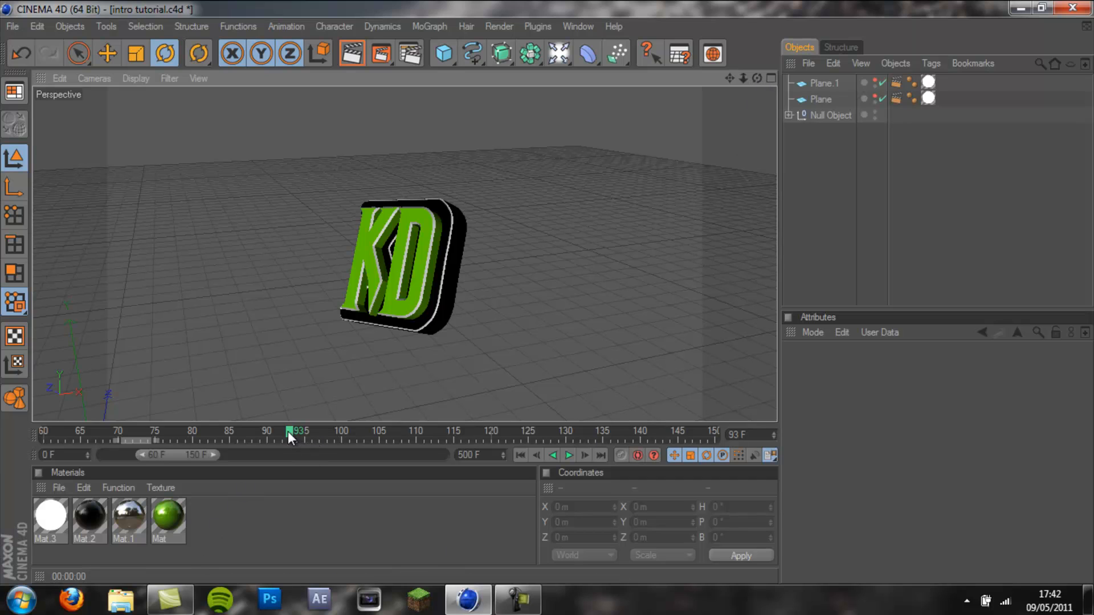
{"action": "mouse_move", "coordinate": [288, 431]}
{"action": "left_mouse_down"}
{"action": "mouse_move", "coordinate": [180, 432]}
{"action": "mouse_move", "coordinate": [283, 438]}
{"action": "left_mouse_up"}
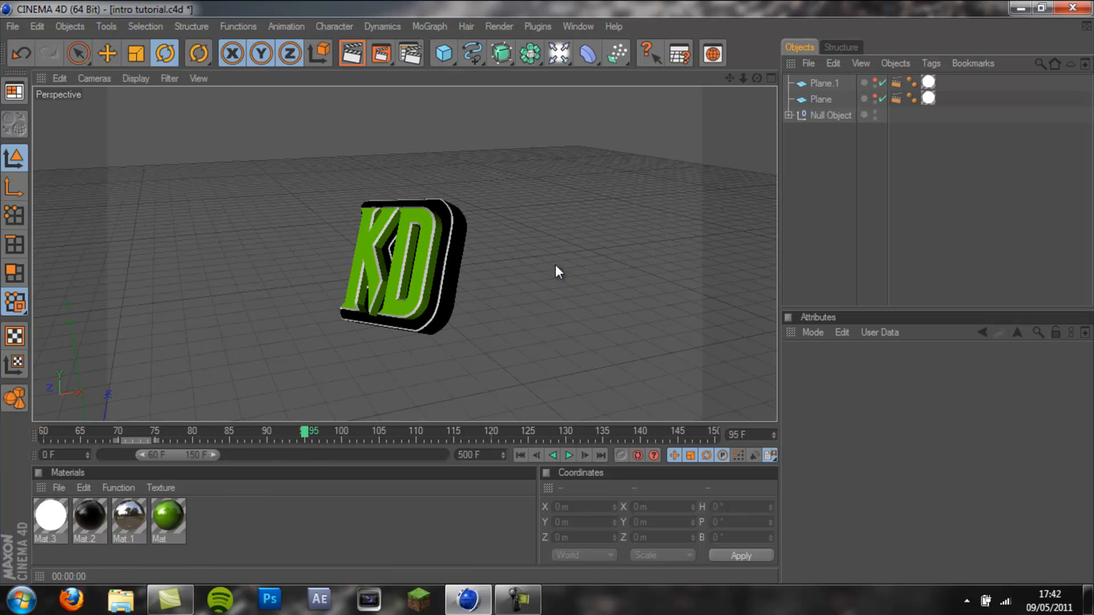
Try keyframing the Null Object at frame 90 and pitching it by about 23.5° at frame 95
{"action": "mouse_move", "coordinate": [286, 440]}
{"action": "left_mouse_down"}
{"action": "mouse_move", "coordinate": [241, 430]}
{"action": "mouse_move", "coordinate": [268, 434]}
{"action": "left_mouse_up"}
{"action": "left_click", "coordinate": [831, 117]}
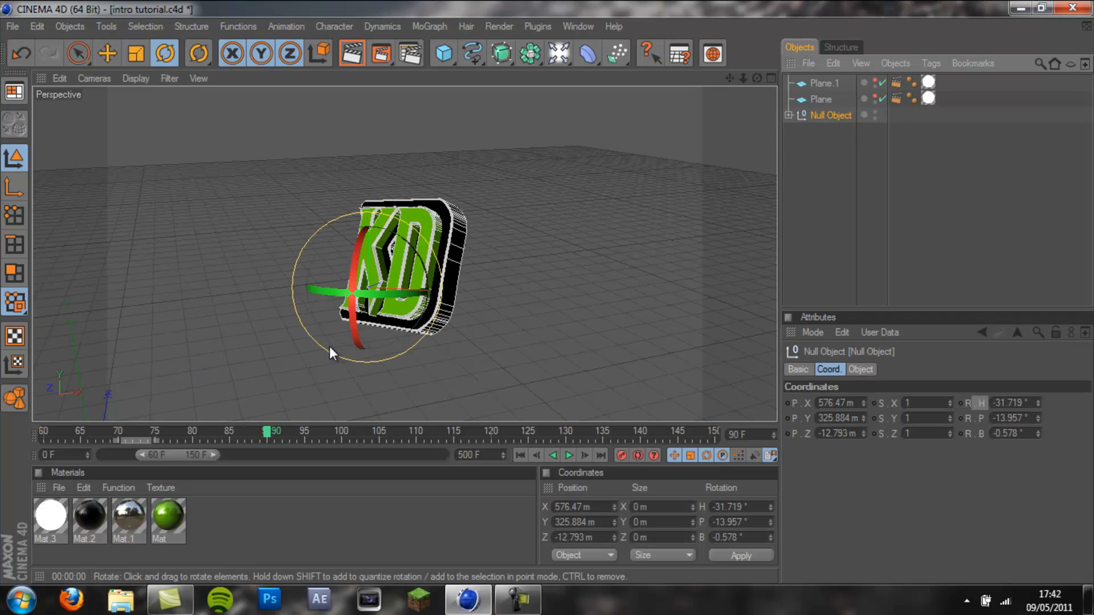
{"action": "left_click", "coordinate": [622, 455]}
{"action": "left_click_drag", "start_coordinate": [268, 433], "coordinate": [306, 458]}
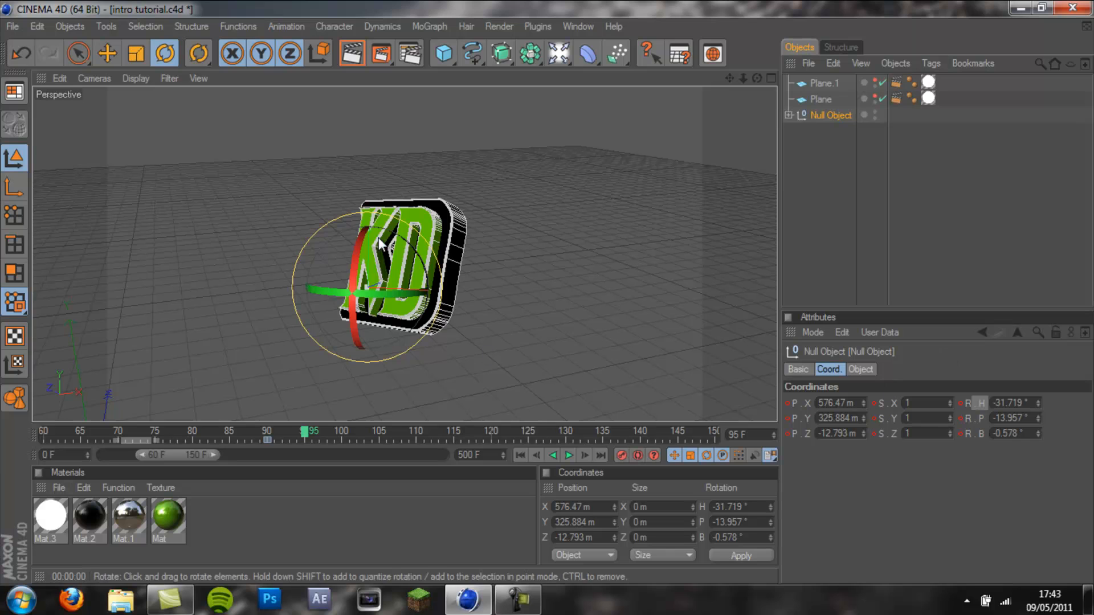
{"action": "left_click_drag", "start_coordinate": [355, 259], "coordinate": [523, 316]}
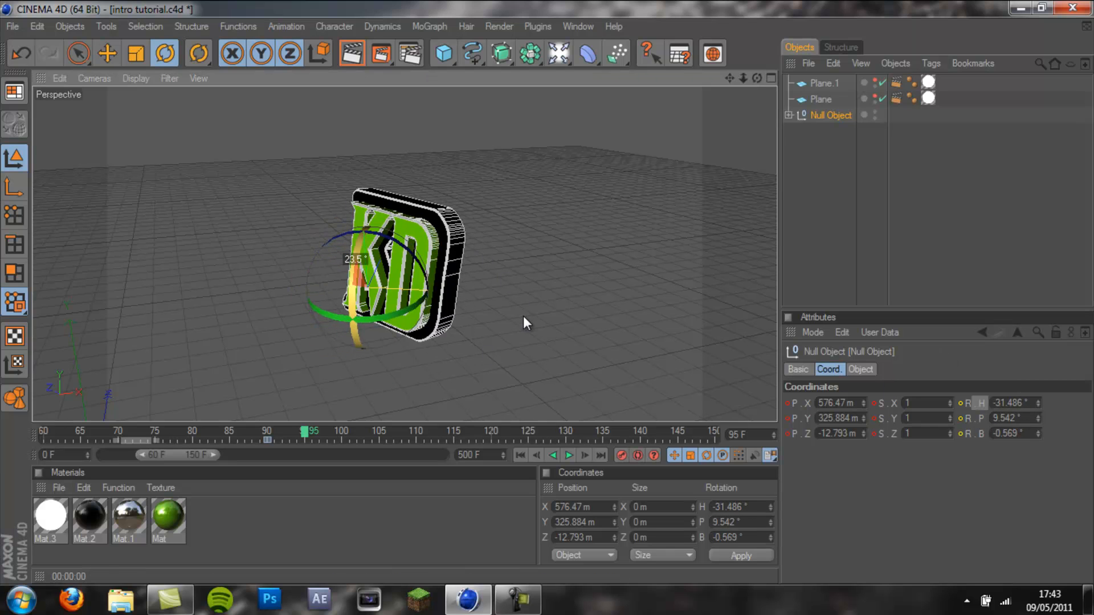
{"action": "key", "text": "ctrl+z"}
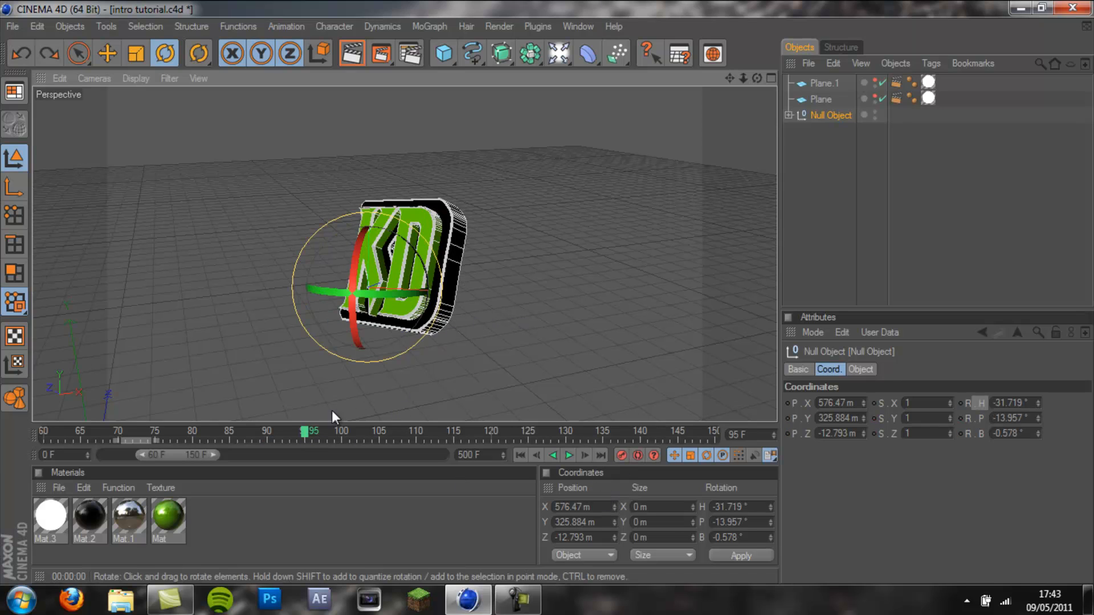
Record a keyframe for the Null Object at frame 90 and move to frame 95
{"action": "left_click_drag", "start_coordinate": [303, 430], "coordinate": [264, 422]}
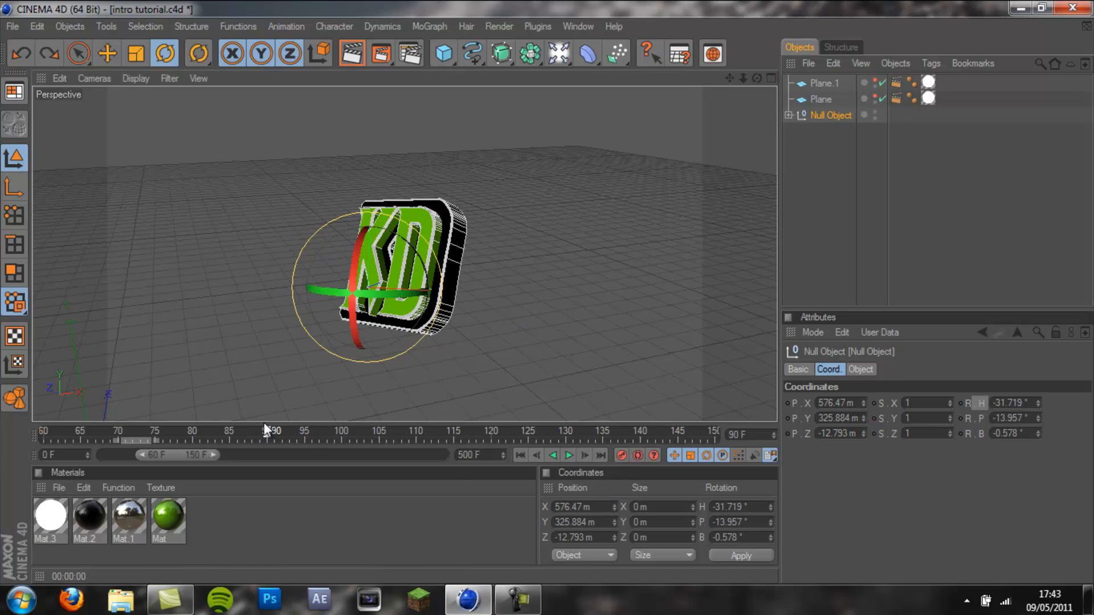
{"action": "left_click", "coordinate": [620, 455]}
{"action": "left_click", "coordinate": [303, 428]}
Try changing the Null Object's heading and pitch rotation at frame 95, undoing each change
{"action": "left_click_drag", "start_coordinate": [1038, 402], "coordinate": [1038, 376]}
{"action": "key", "text": "ctrl+z"}
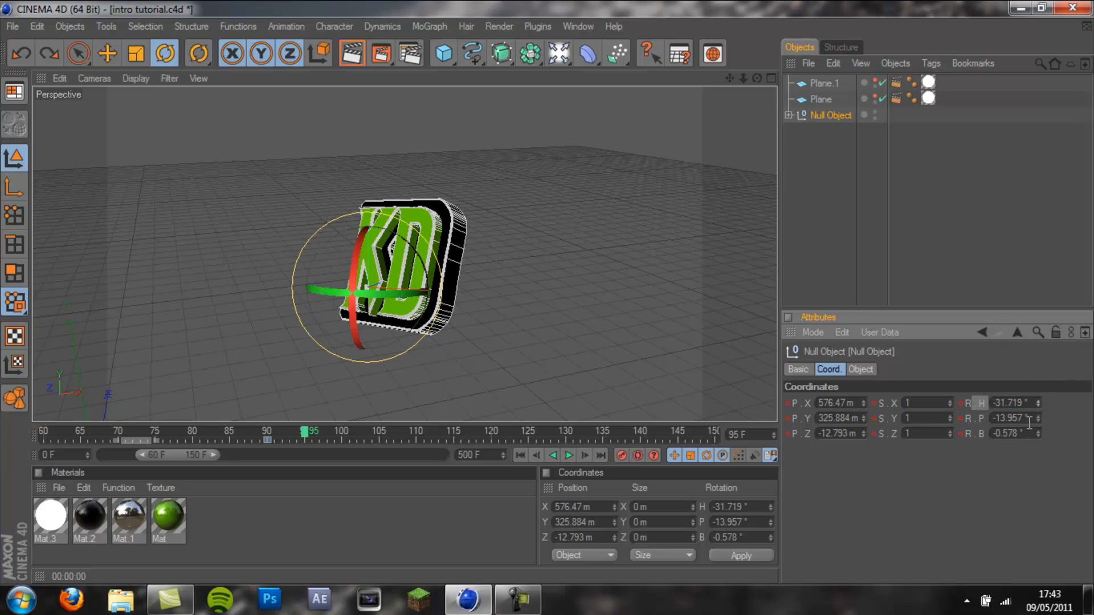
{"action": "left_click_drag", "start_coordinate": [1037, 418], "coordinate": [1038, 432]}
{"action": "key", "text": "ctrl+z"}
Keyframe the Null Object at frame 95 with pitch -368.956°, and at frame 100 with heading -148.719° and pitch -650.956°
{"action": "mouse_move", "coordinate": [1038, 418]}
{"action": "left_mouse_down"}
{"action": "mouse_move", "coordinate": [1037, 437]}
{"action": "mouse_move", "coordinate": [1038, 419]}
{"action": "left_mouse_up"}
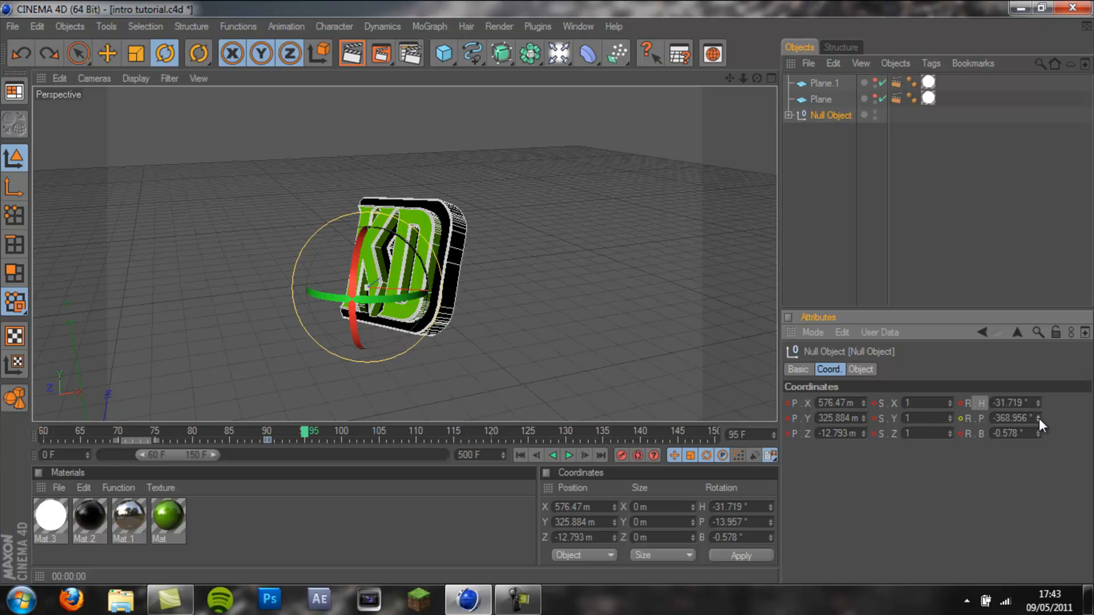
{"action": "left_click", "coordinate": [1038, 420]}
{"action": "left_click", "coordinate": [962, 419]}
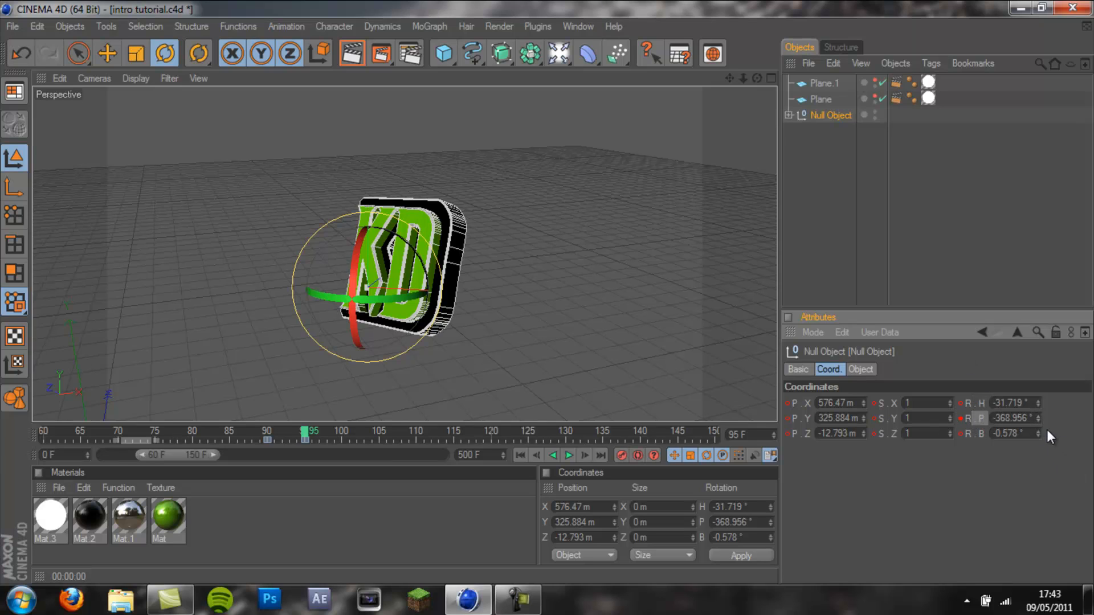
{"action": "left_click_drag", "start_coordinate": [305, 433], "coordinate": [343, 448]}
{"action": "mouse_move", "coordinate": [1040, 418]}
{"action": "left_mouse_down"}
{"action": "mouse_move", "coordinate": [1046, 362]}
{"action": "mouse_move", "coordinate": [1037, 454]}
{"action": "mouse_move", "coordinate": [1037, 416]}
{"action": "left_mouse_up"}
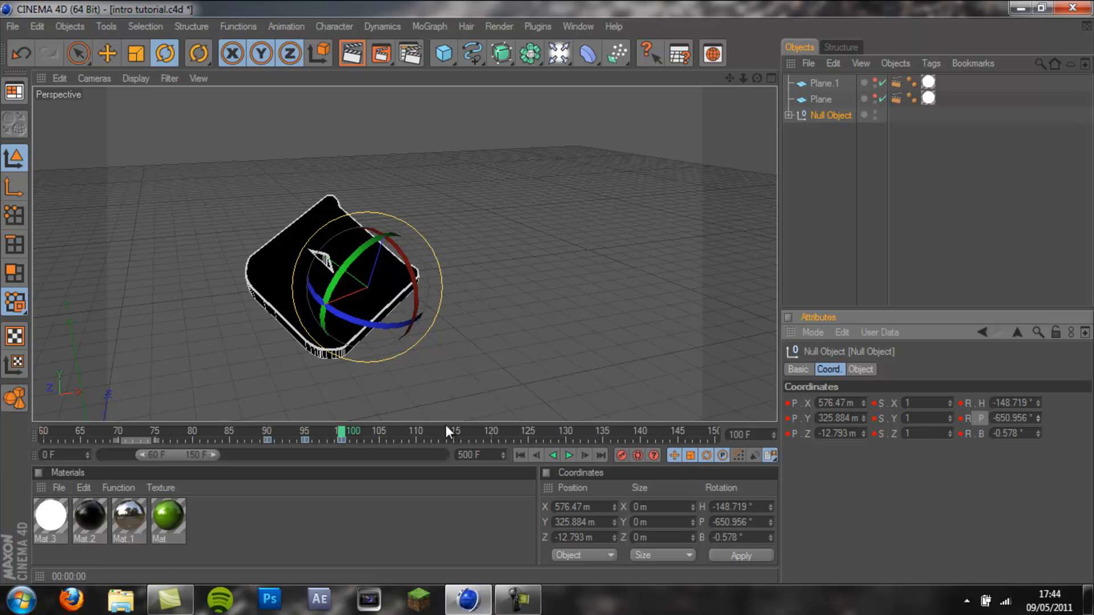
Rotate the Null Object at frame 105 to heading 11.281°, pitch -712.955° and bank -3.578° so the logo faces forward
{"action": "left_click_drag", "start_coordinate": [341, 431], "coordinate": [384, 461]}
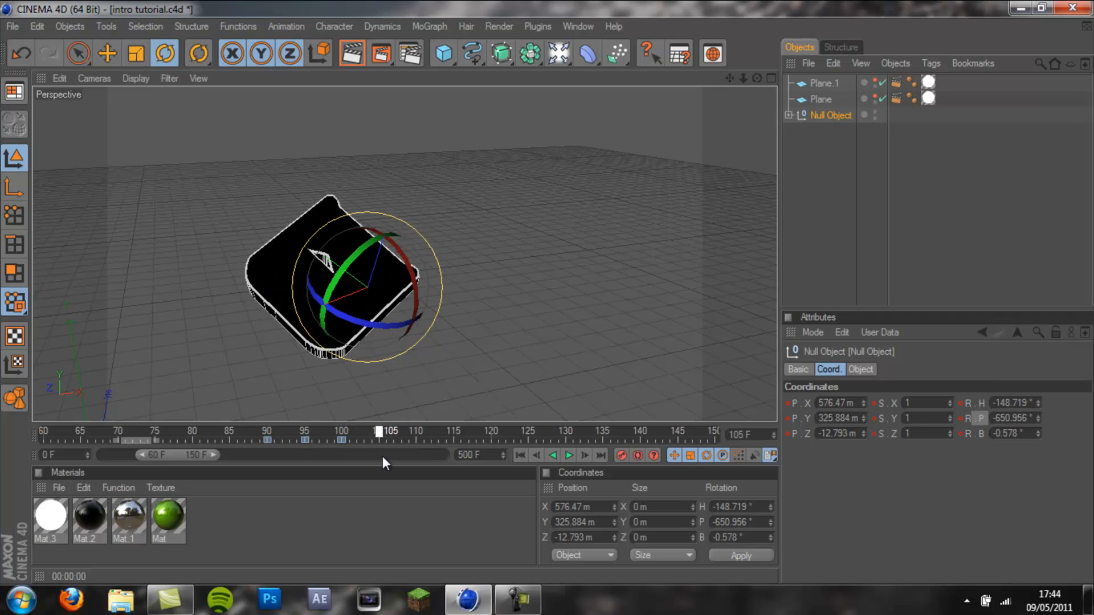
{"action": "left_click", "coordinate": [1038, 405]}
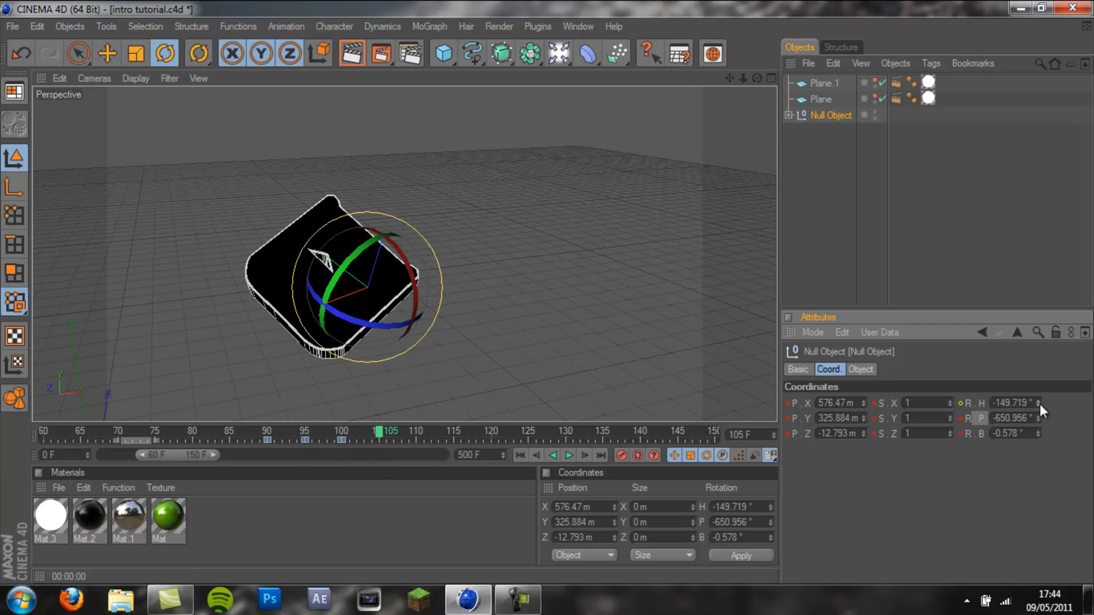
{"action": "mouse_move", "coordinate": [1041, 405]}
{"action": "left_mouse_down"}
{"action": "mouse_move", "coordinate": [1038, 388]}
{"action": "mouse_move", "coordinate": [1039, 436]}
{"action": "left_mouse_up"}
{"action": "left_click", "coordinate": [1038, 433]}
{"action": "left_click", "coordinate": [1039, 435]}
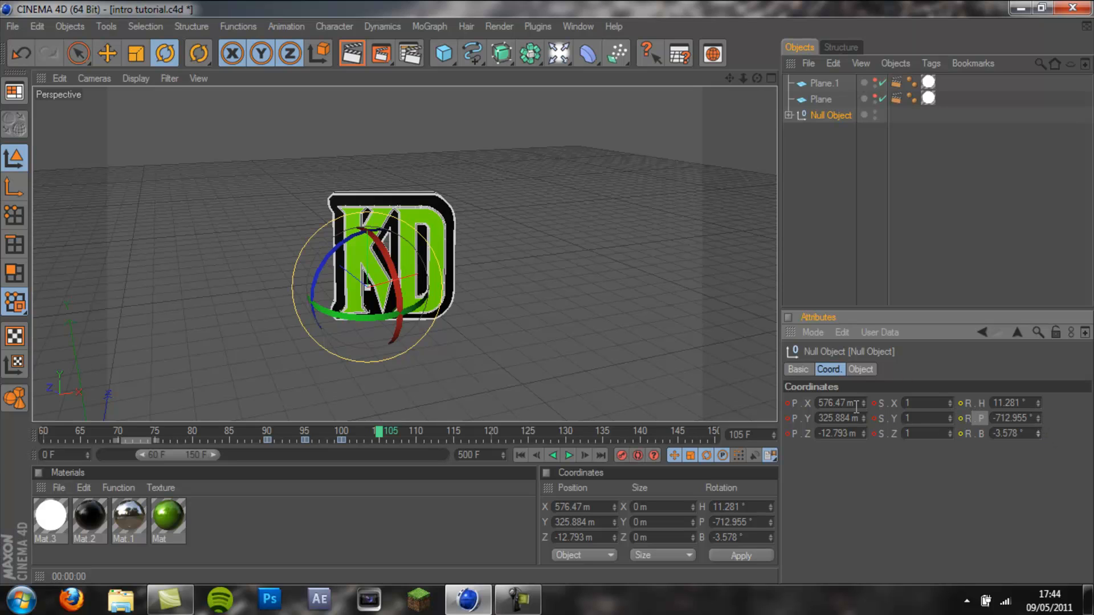
{"action": "left_click_drag", "start_coordinate": [1038, 402], "coordinate": [1038, 402]}
{"action": "left_click_drag", "start_coordinate": [757, 78], "coordinate": [545, 292]}
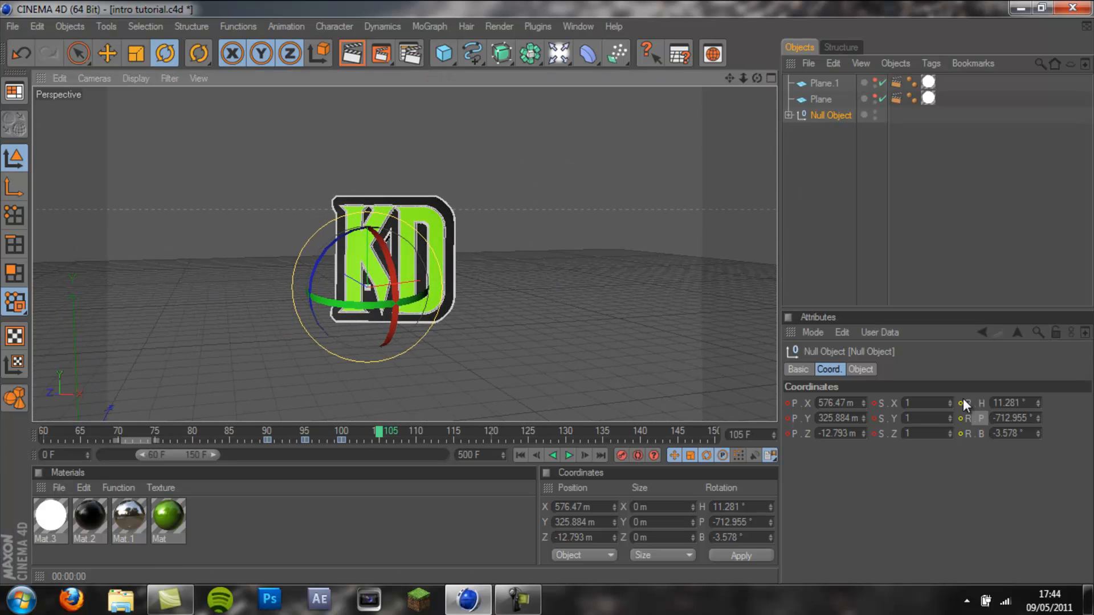
Fine-tune the Null Object's heading to 12.281°
{"action": "left_click", "coordinate": [1038, 406]}
{"action": "left_click", "coordinate": [1038, 406]}
{"action": "left_click", "coordinate": [1038, 405]}
{"action": "left_click", "coordinate": [1038, 405]}
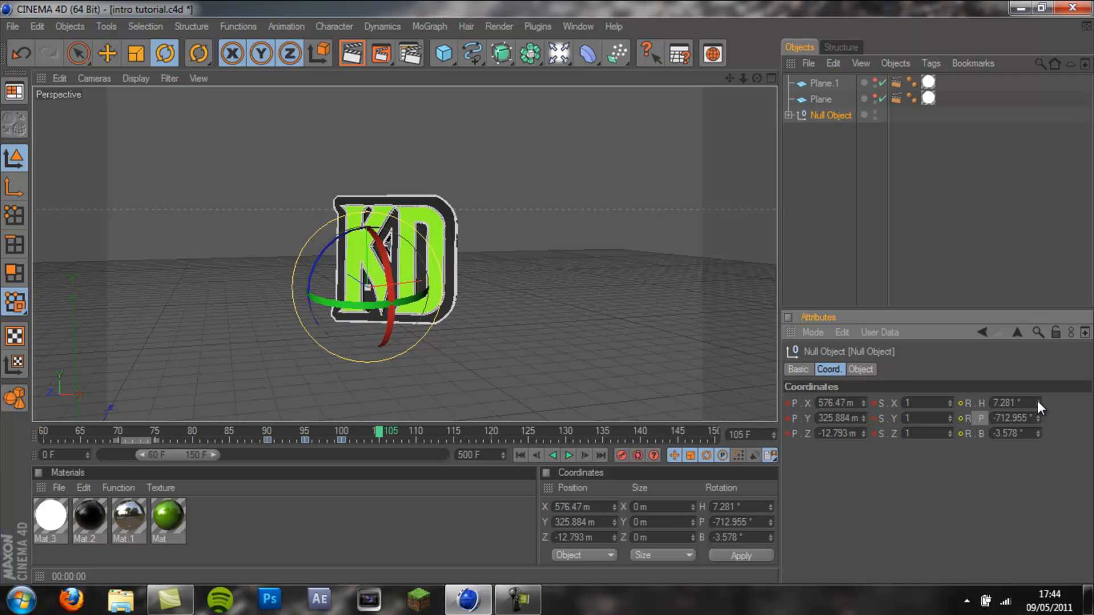
{"action": "left_click", "coordinate": [1037, 401]}
{"action": "left_click", "coordinate": [1037, 401]}
{"action": "left_click", "coordinate": [1038, 401]}
{"action": "left_click", "coordinate": [1038, 400]}
{"action": "left_click", "coordinate": [1037, 400]}
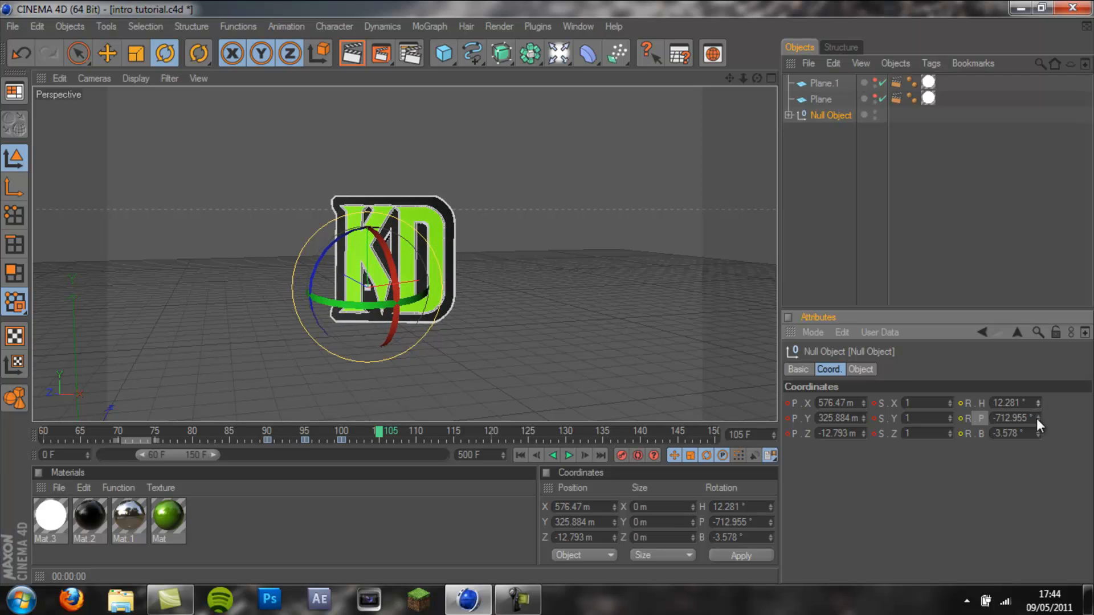
Adjust the Null Object's pitch to -711.955° and its bank to -4.578°
{"action": "left_click", "coordinate": [1037, 415]}
{"action": "left_click", "coordinate": [1037, 414]}
{"action": "left_click", "coordinate": [1038, 421]}
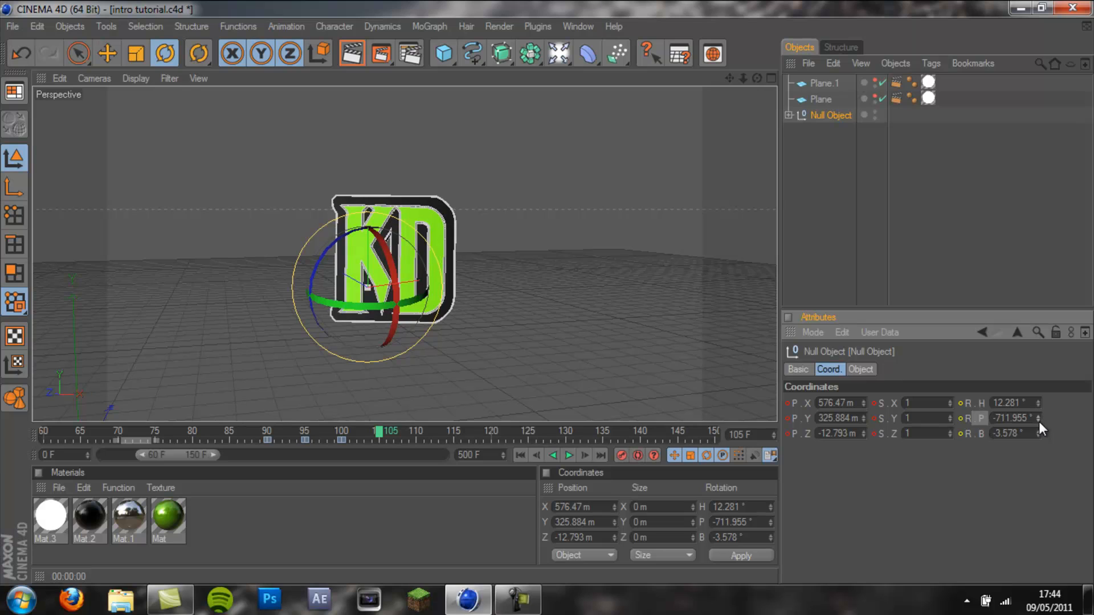
{"action": "left_click", "coordinate": [1038, 434]}
{"action": "left_click", "coordinate": [1037, 437]}
{"action": "left_click", "coordinate": [1038, 431]}
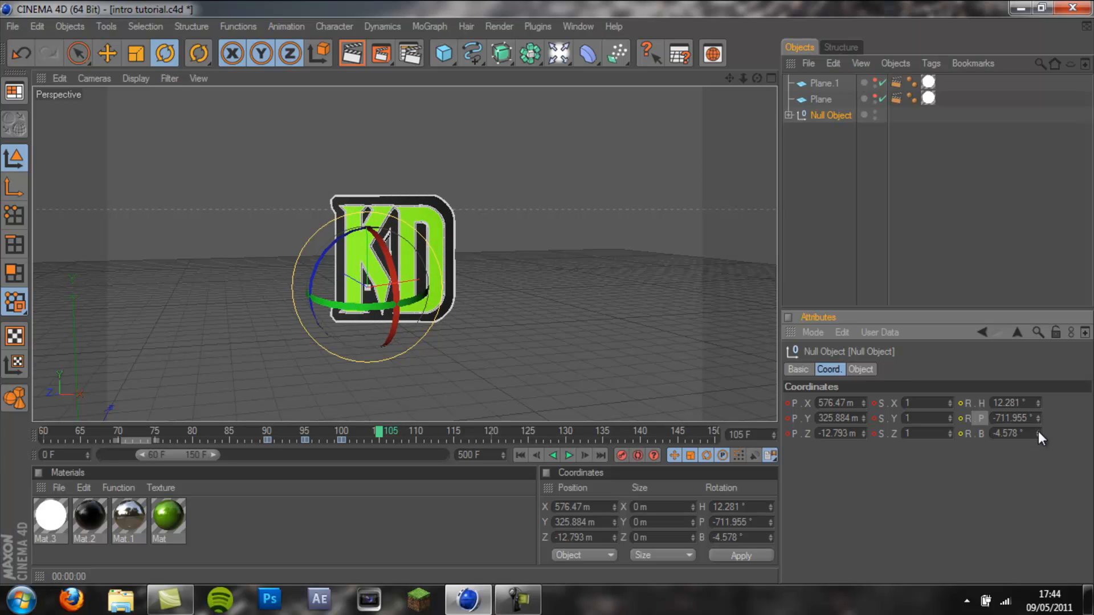
Record a keyframe for the Null Object at frame 105 and move to frame 108
{"action": "left_click_drag", "start_coordinate": [755, 76], "coordinate": [547, 292]}
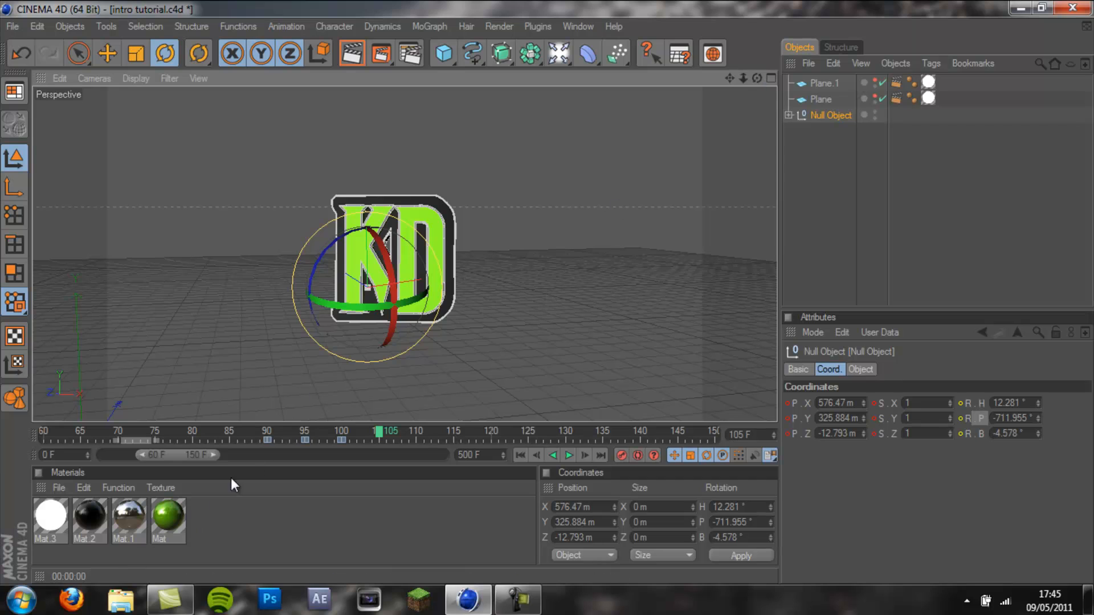
{"action": "left_click", "coordinate": [621, 455]}
{"action": "left_click_drag", "start_coordinate": [375, 433], "coordinate": [401, 479]}
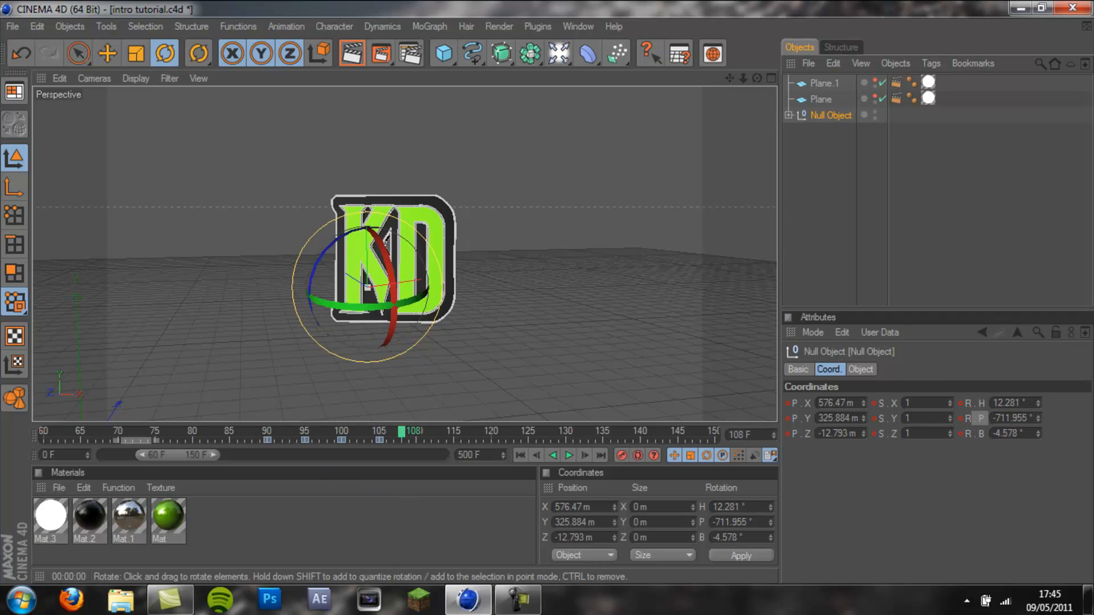
Preview-render the logo in the viewport at frame 108
{"action": "left_click", "coordinate": [359, 59]}
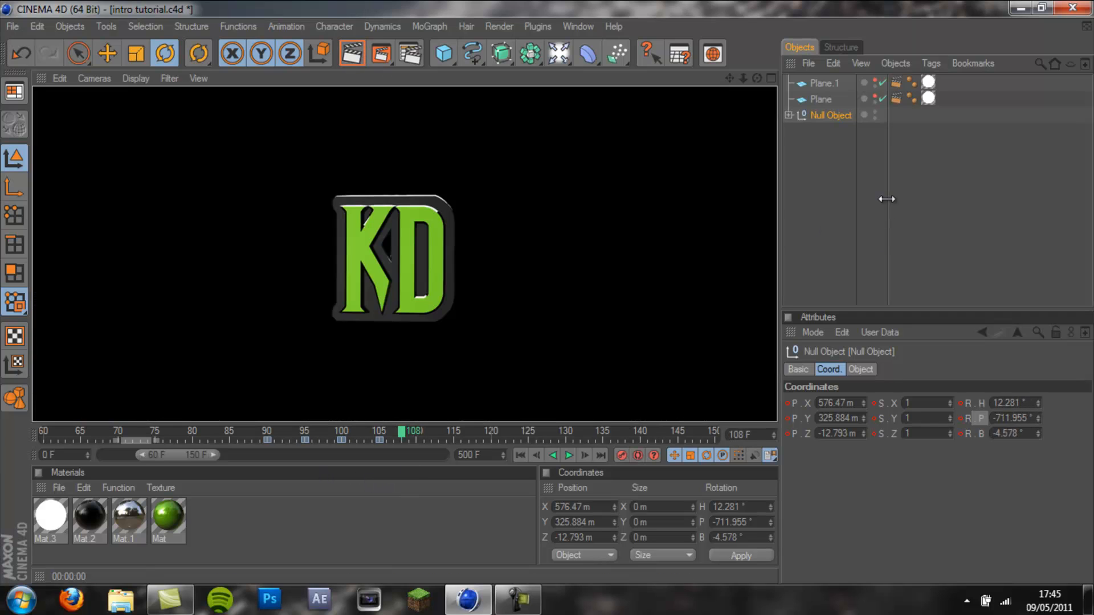
{"action": "left_click", "coordinate": [756, 78]}
{"action": "left_click_drag", "start_coordinate": [547, 294], "coordinate": [548, 294]}
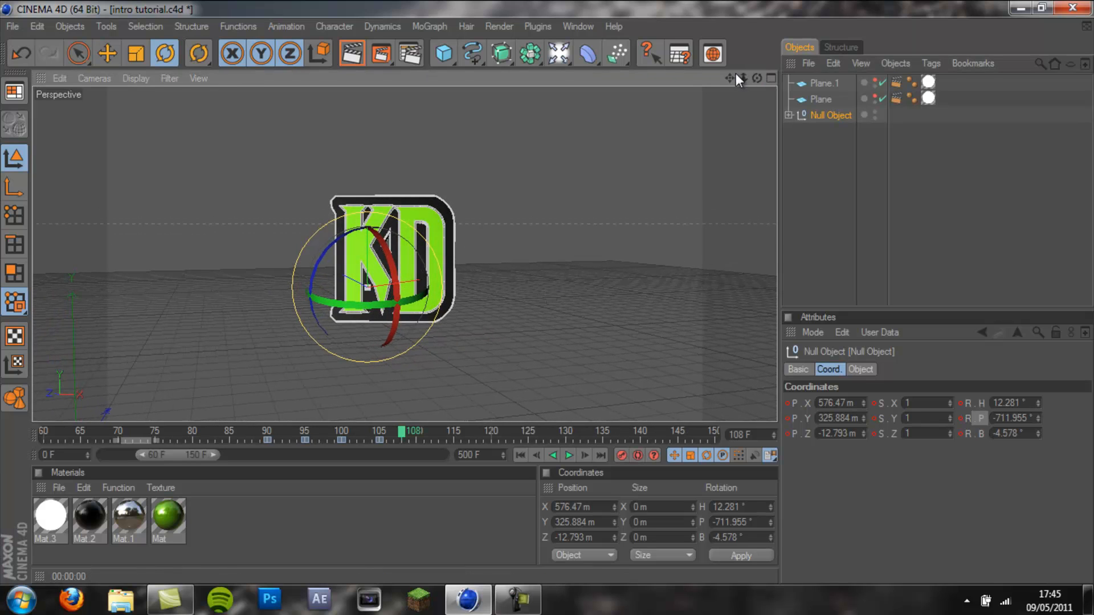
{"action": "left_click_drag", "start_coordinate": [733, 77], "coordinate": [548, 292]}
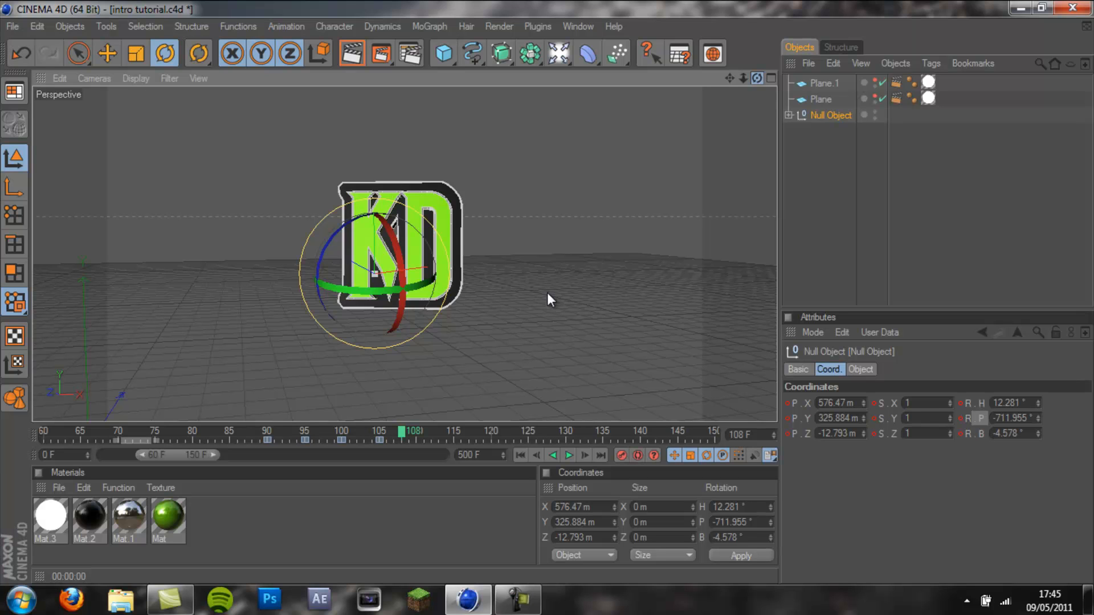
{"action": "left_click_drag", "start_coordinate": [733, 80], "coordinate": [547, 293]}
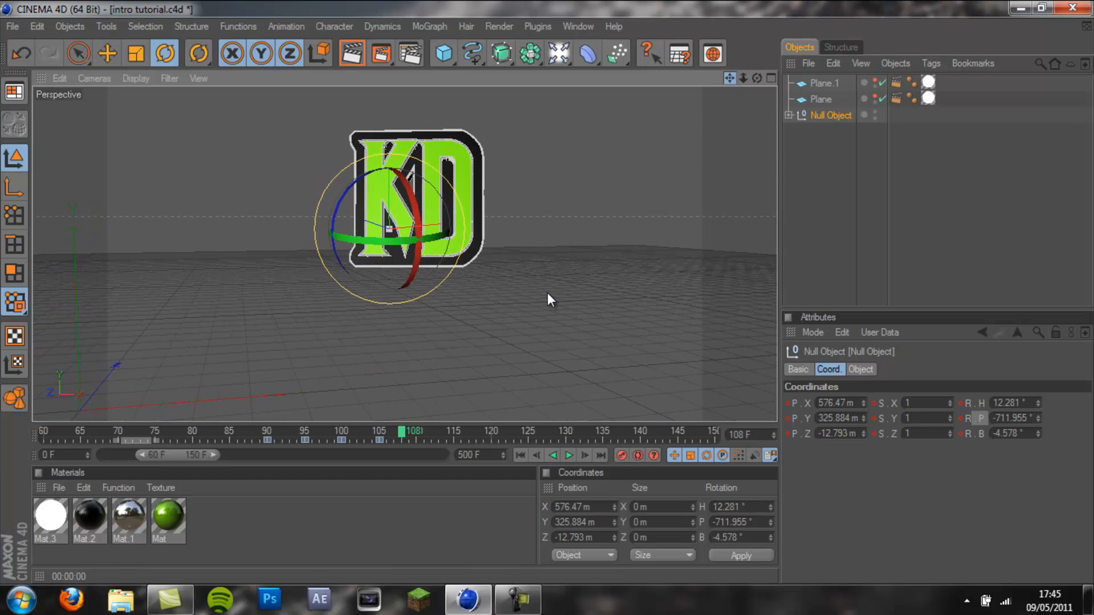
Move to frame 110 and deselect the Null Object
{"action": "left_click_drag", "start_coordinate": [337, 431], "coordinate": [414, 466]}
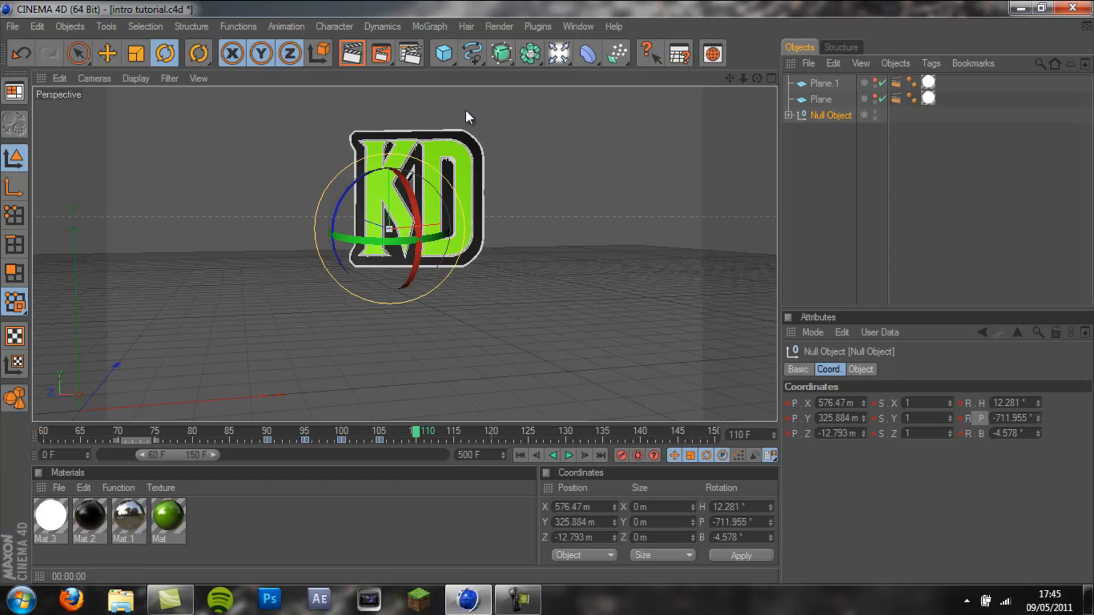
{"action": "left_click", "coordinate": [842, 128]}
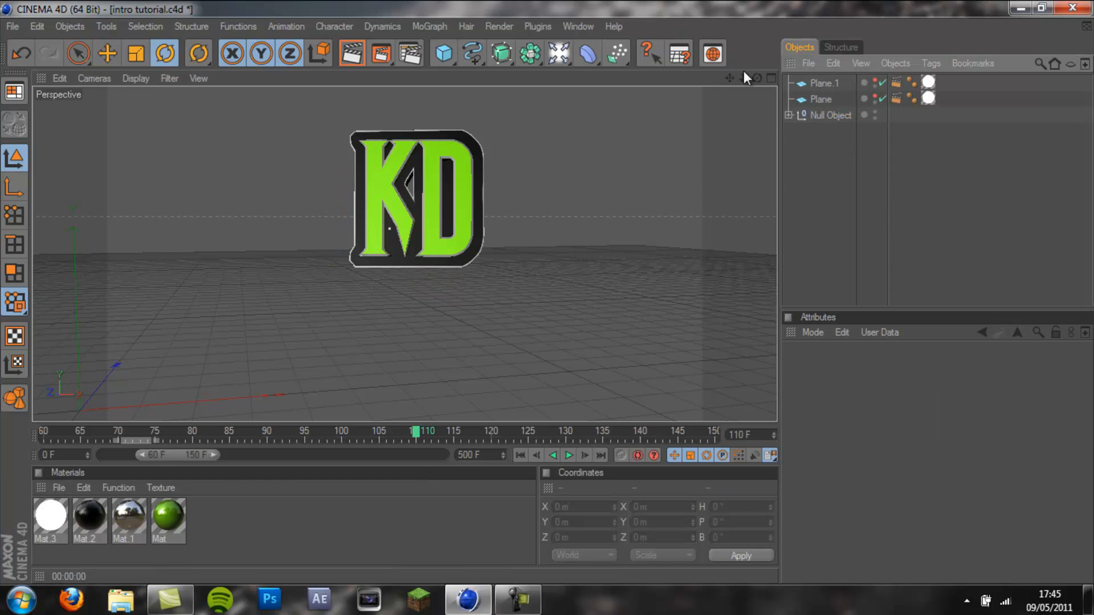
{"action": "left_click_drag", "start_coordinate": [756, 78], "coordinate": [550, 296]}
{"action": "left_click", "coordinate": [517, 599]}
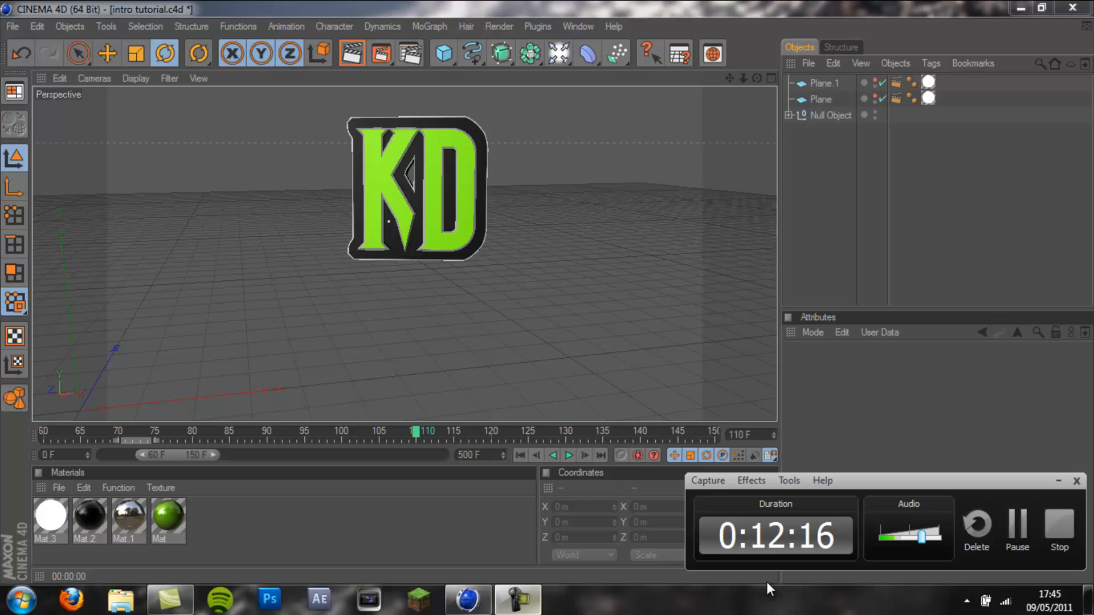
{"action": "left_click", "coordinate": [1054, 482]}
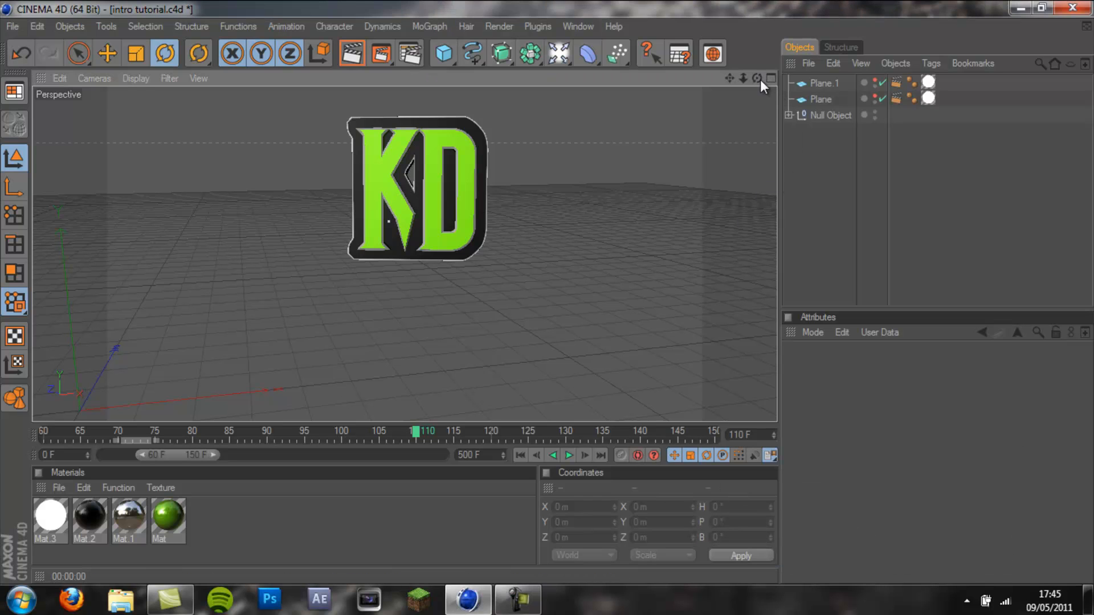
Preview-render the logo at frame 110 and add a Camera object from the current view
{"action": "left_click_drag", "start_coordinate": [757, 78], "coordinate": [547, 292]}
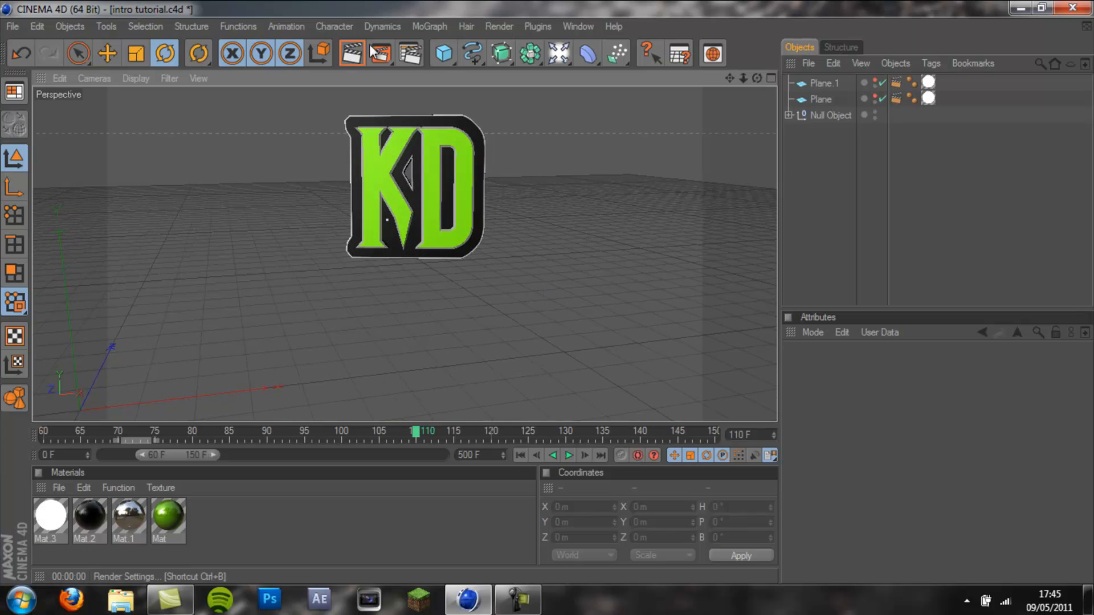
{"action": "left_click", "coordinate": [351, 56]}
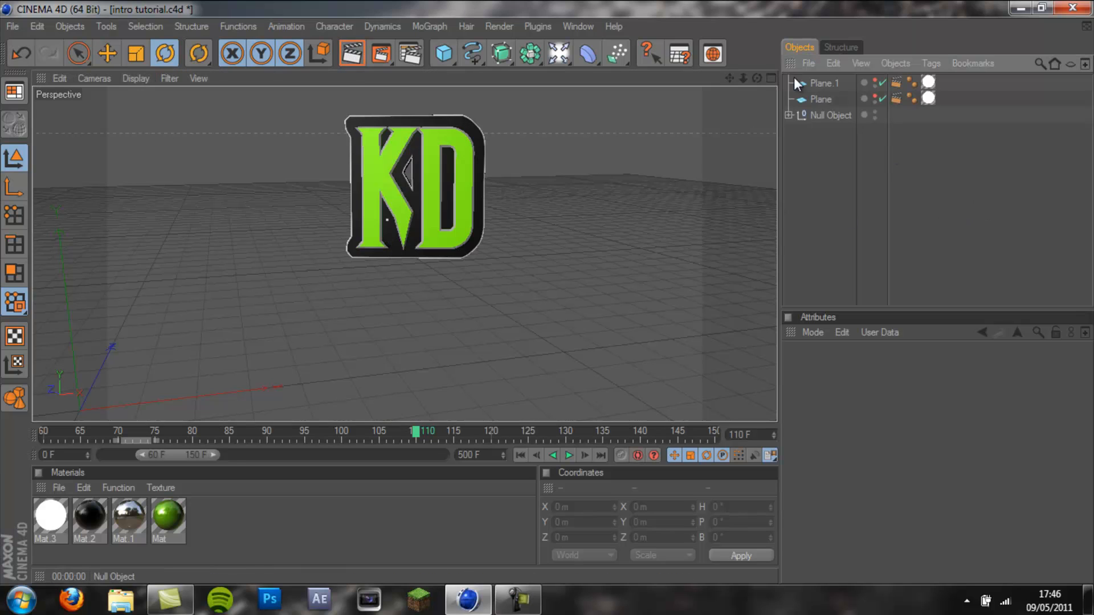
{"action": "left_click_drag", "start_coordinate": [730, 78], "coordinate": [547, 292]}
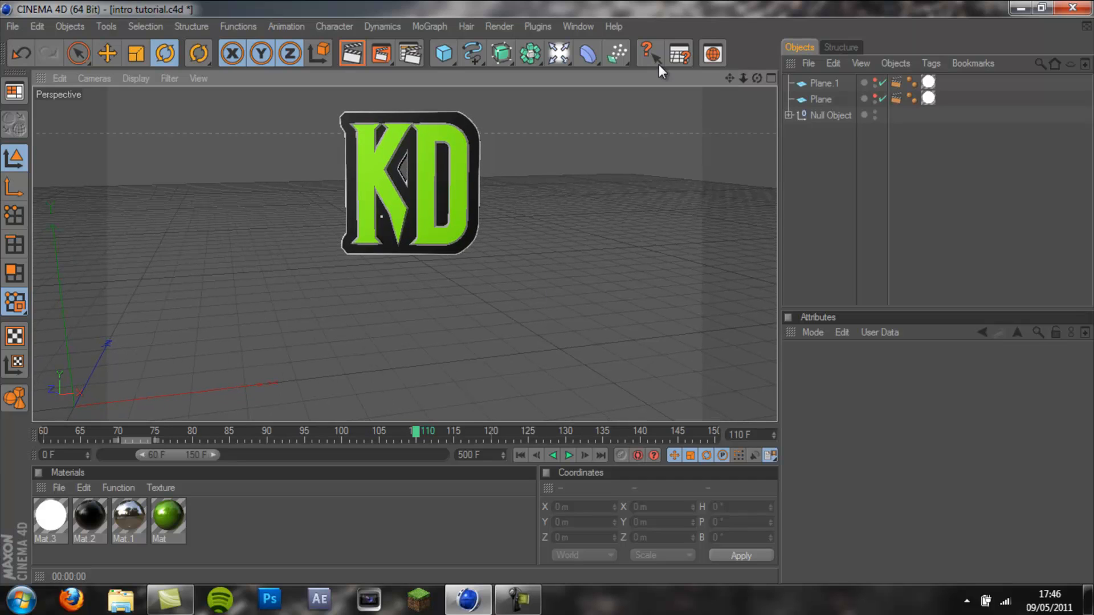
{"action": "left_click", "coordinate": [558, 55]}
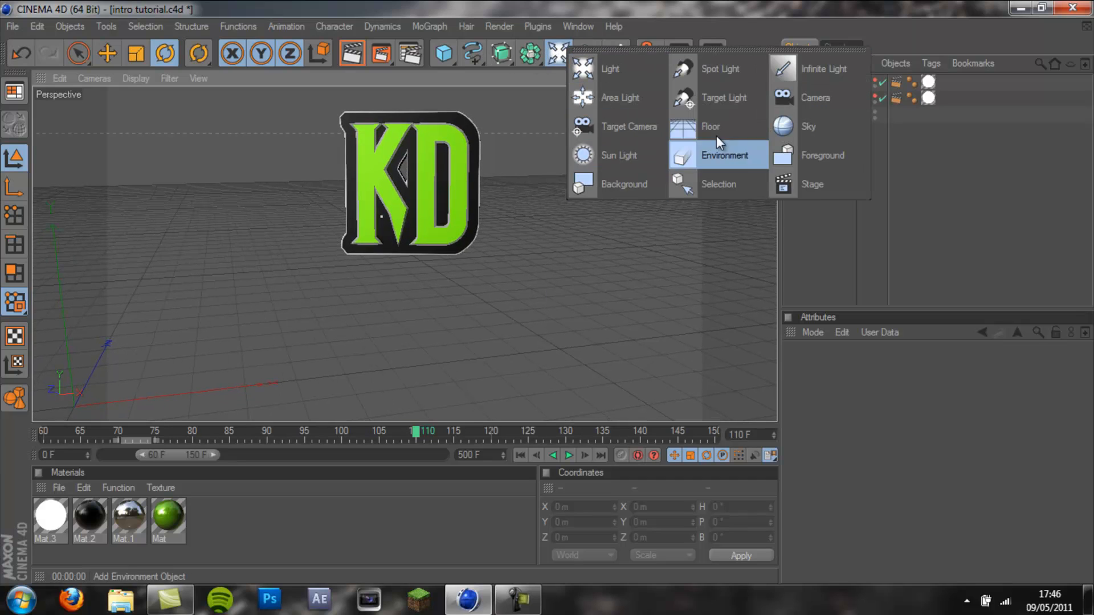
{"action": "left_click", "coordinate": [817, 97]}
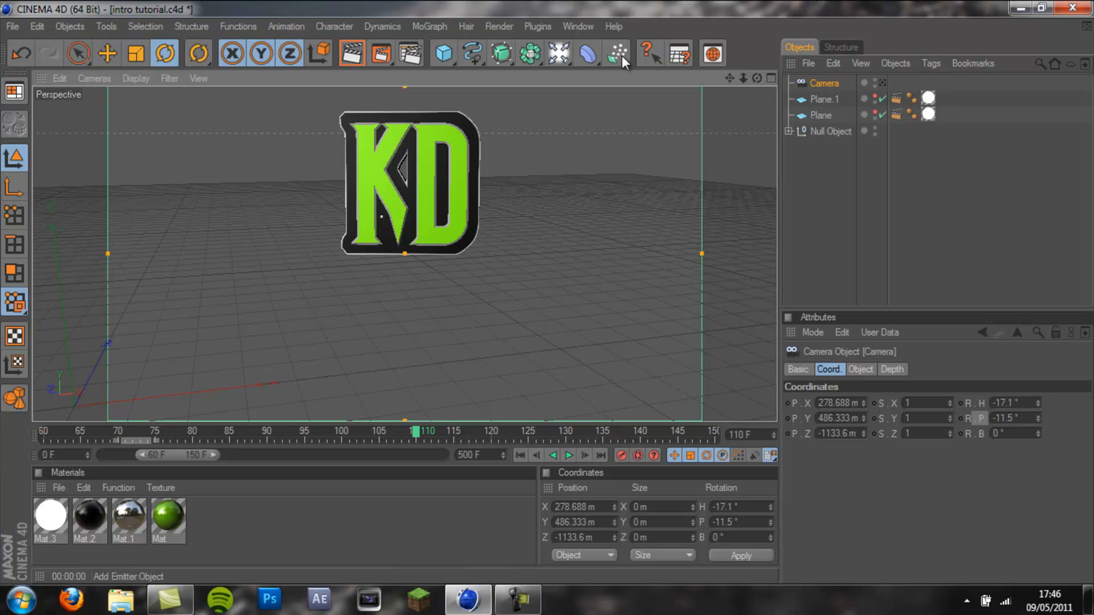
Examine the new camera's placement and field of view relative to the logo from outside
{"action": "left_click", "coordinate": [883, 83]}
{"action": "left_click", "coordinate": [882, 83]}
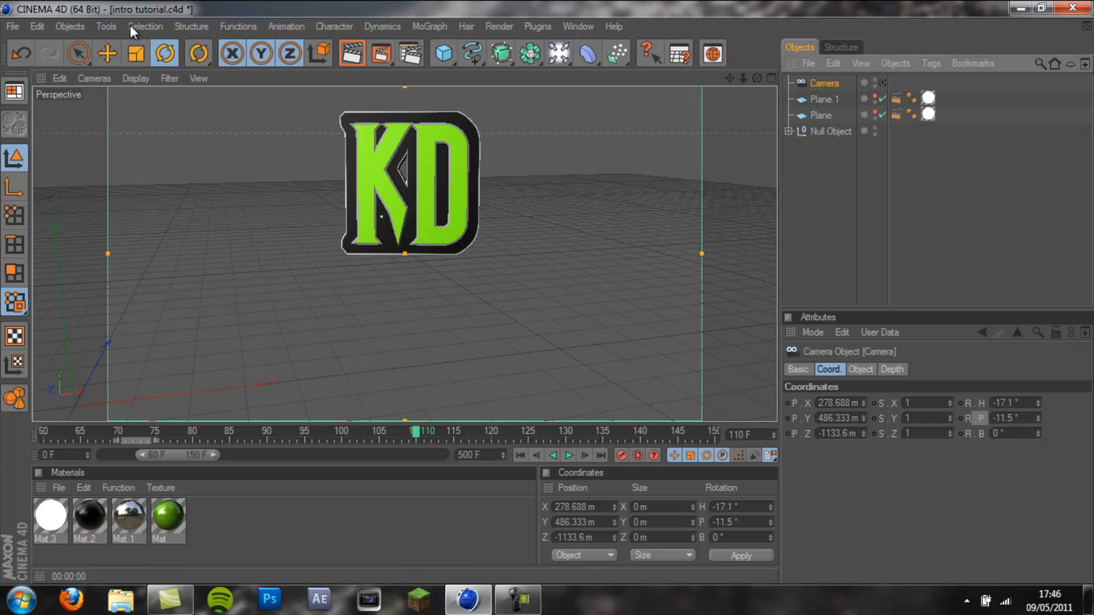
{"action": "mouse_move", "coordinate": [757, 78]}
{"action": "left_mouse_down"}
{"action": "mouse_move", "coordinate": [557, 292]}
{"action": "mouse_move", "coordinate": [756, 79]}
{"action": "left_mouse_up"}
{"action": "left_click_drag", "start_coordinate": [547, 293], "coordinate": [537, 293]}
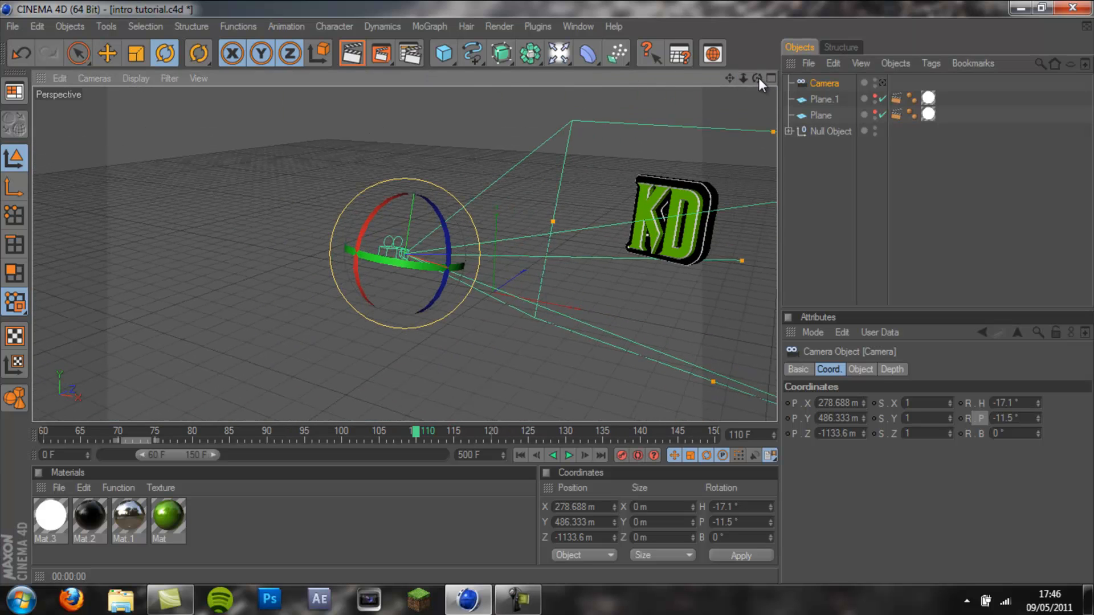
{"action": "left_click_drag", "start_coordinate": [757, 79], "coordinate": [558, 292]}
{"action": "left_click", "coordinate": [877, 243]}
{"action": "left_click_drag", "start_coordinate": [730, 79], "coordinate": [546, 289]}
{"action": "left_click_drag", "start_coordinate": [762, 82], "coordinate": [195, 207]}
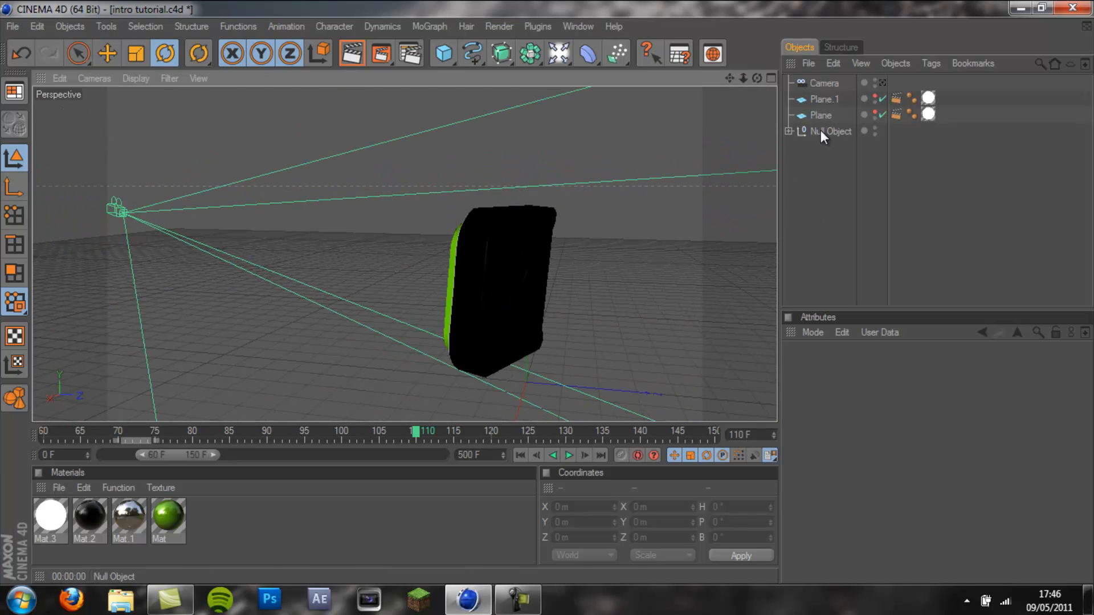
{"action": "left_click_drag", "start_coordinate": [731, 78], "coordinate": [547, 292]}
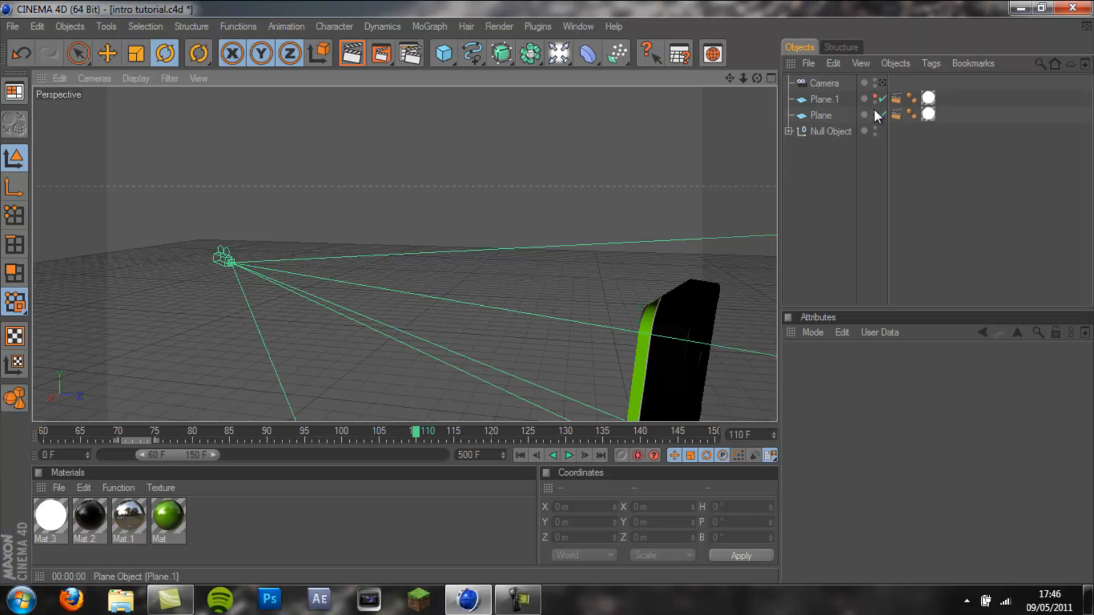
Hide the Camera object in the editor viewport
{"action": "left_click", "coordinate": [825, 98]}
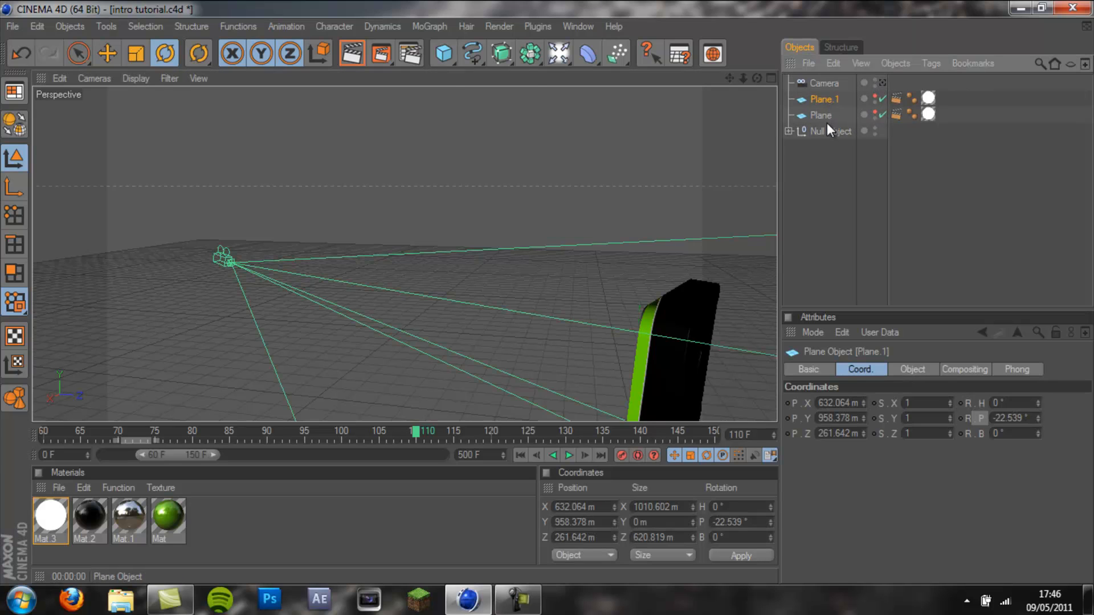
{"action": "left_click", "coordinate": [826, 120]}
{"action": "left_click", "coordinate": [834, 148]}
{"action": "left_click", "coordinate": [837, 85]}
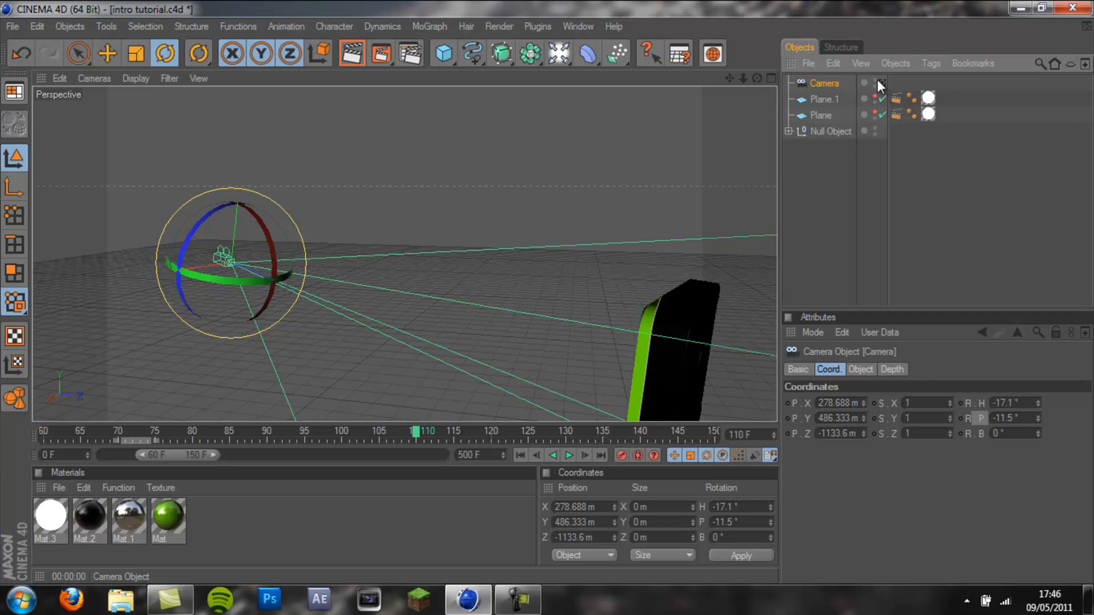
{"action": "left_click", "coordinate": [875, 81]}
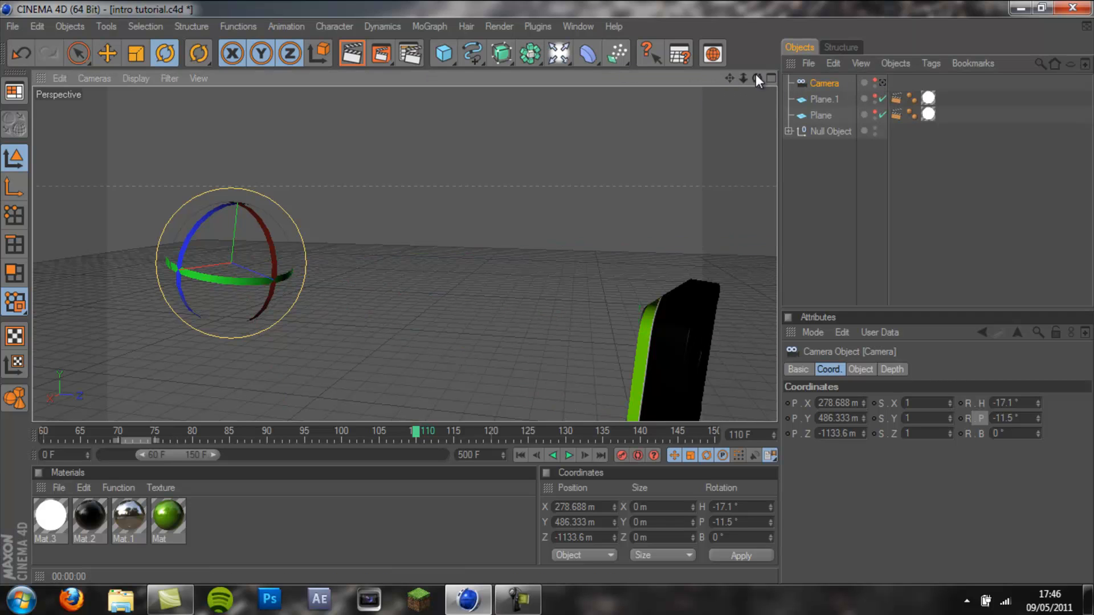
{"action": "left_click_drag", "start_coordinate": [757, 78], "coordinate": [545, 293]}
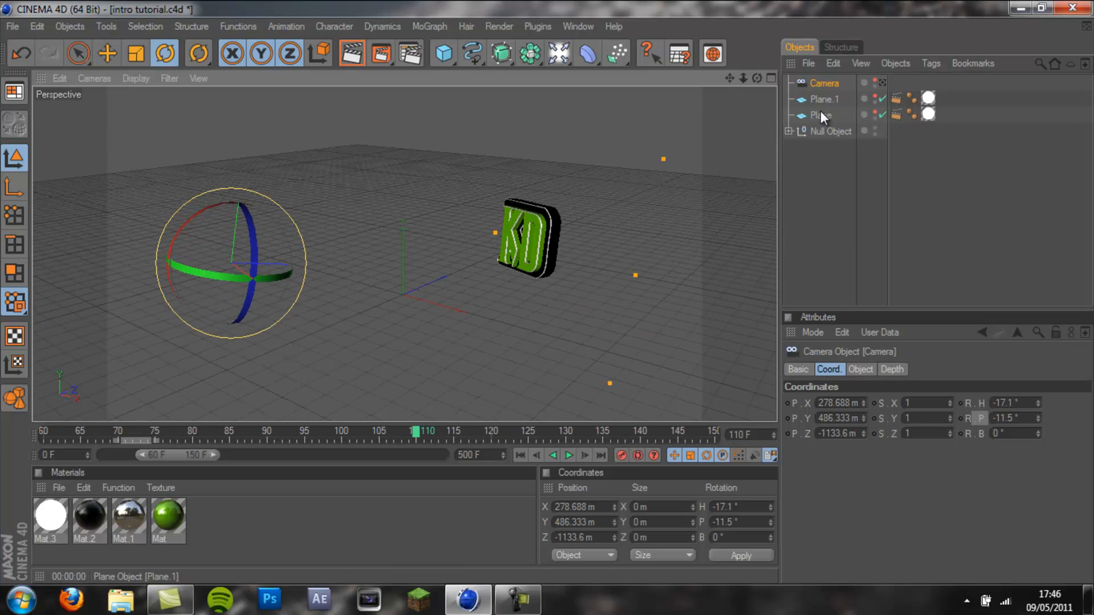
Set the viewport to look through the new camera
{"action": "left_click", "coordinate": [882, 83]}
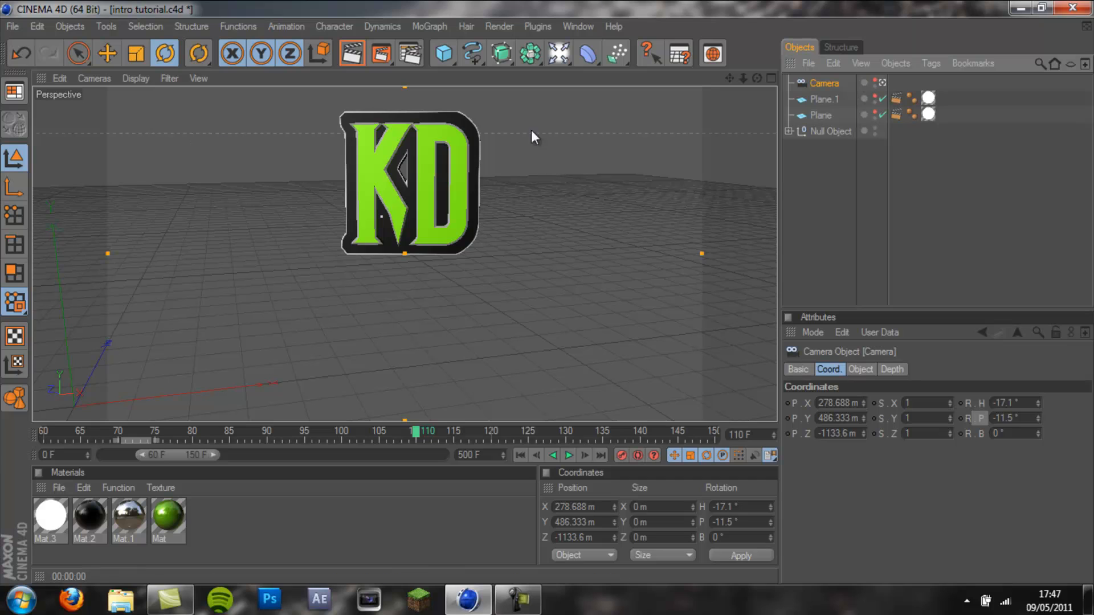
{"action": "left_click", "coordinate": [882, 83]}
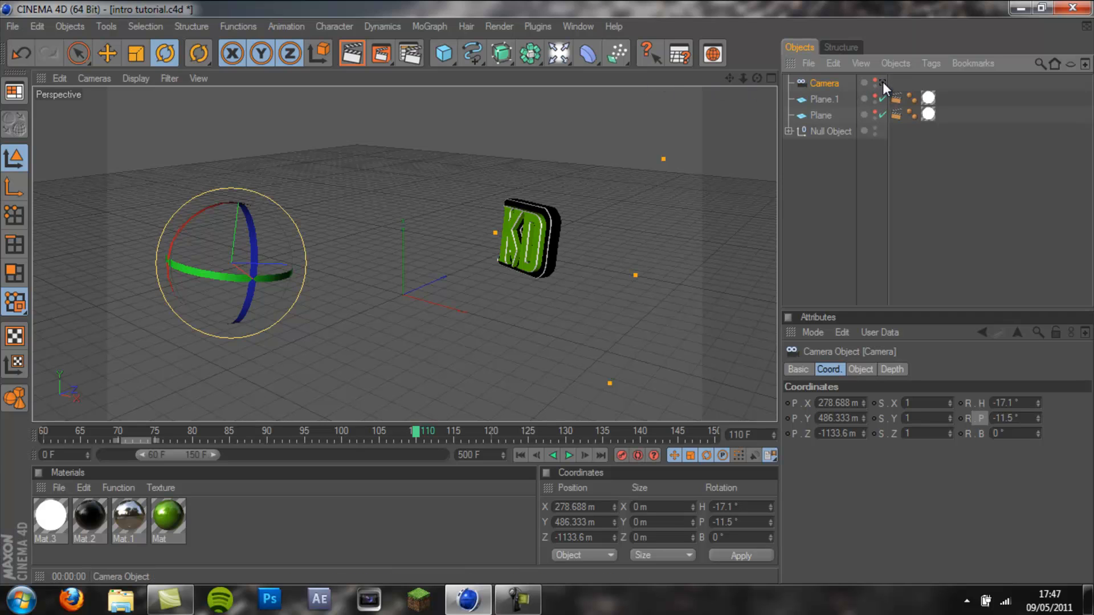
{"action": "left_click", "coordinate": [883, 82]}
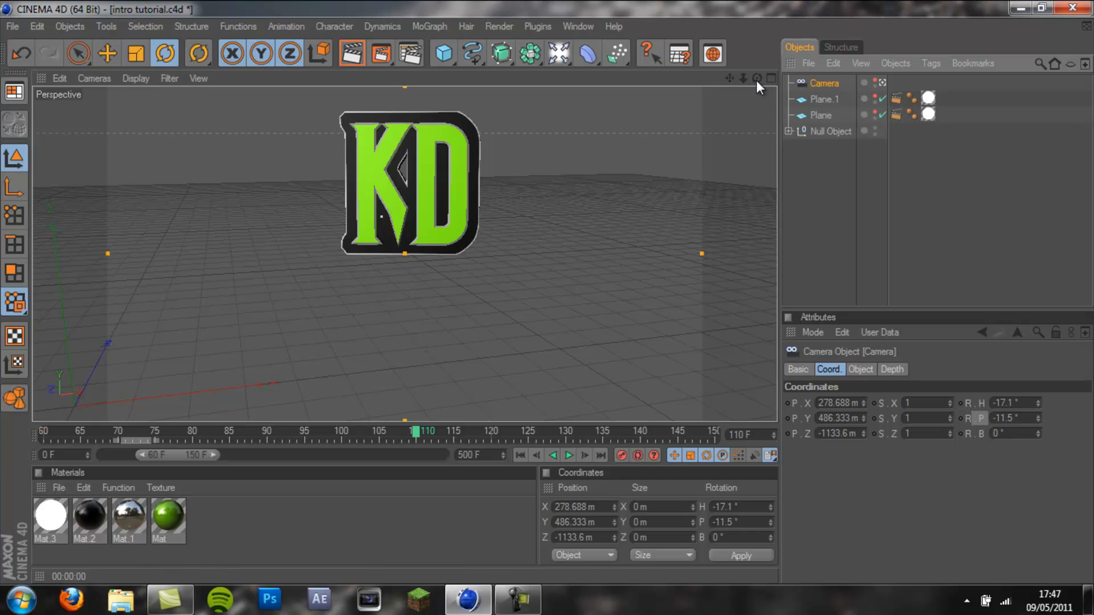
Try turning the active camera to heading 1.5° and pitch -14.1°, and undo the rotation
{"action": "left_click_drag", "start_coordinate": [757, 77], "coordinate": [547, 293]}
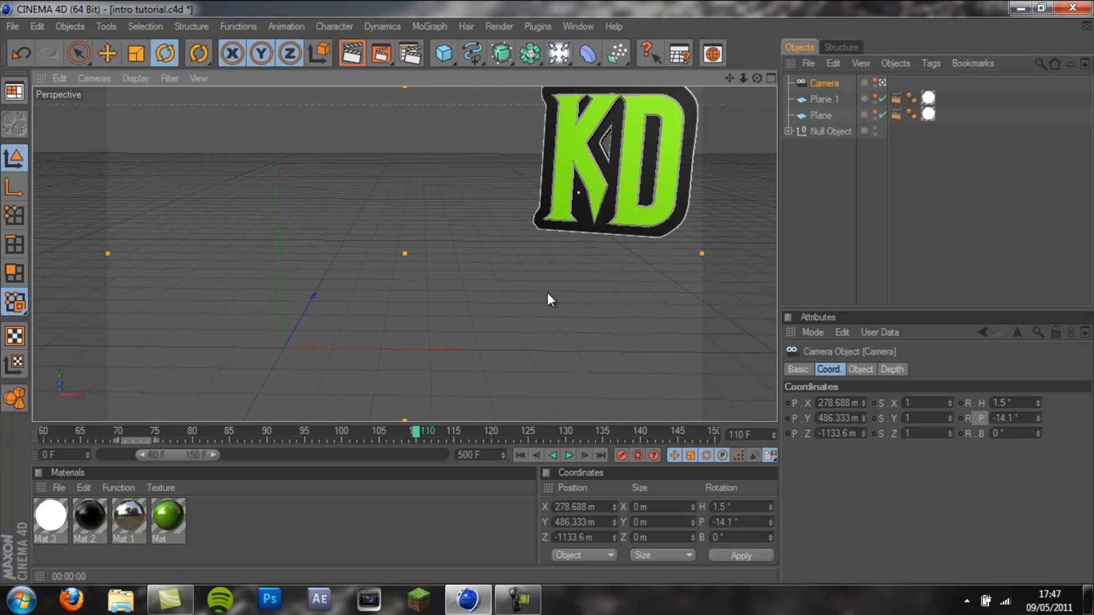
{"action": "left_click", "coordinate": [883, 82]}
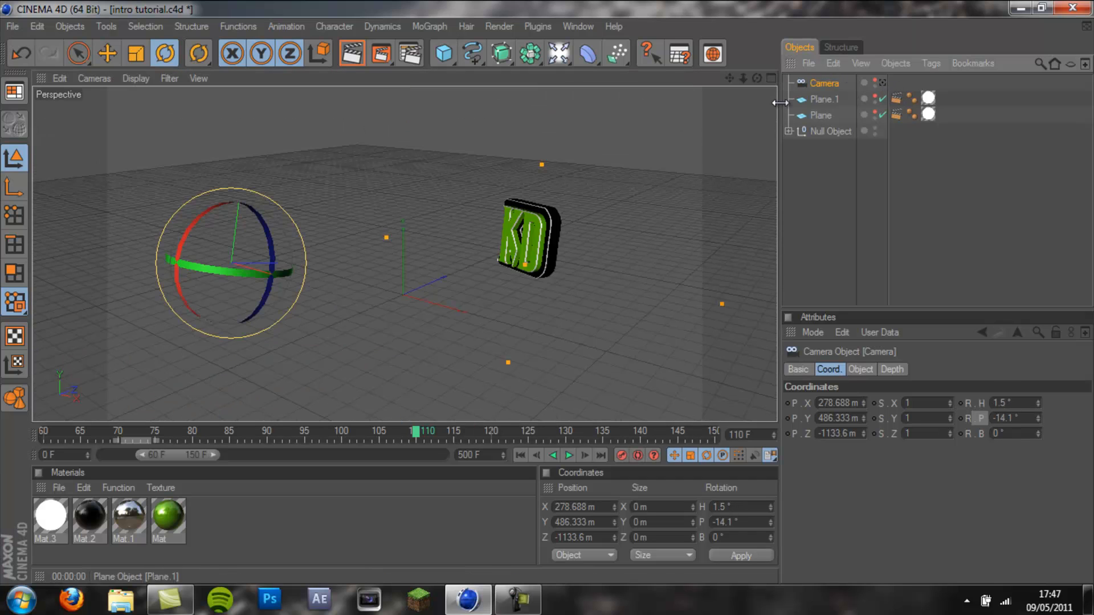
{"action": "left_click", "coordinate": [882, 82]}
{"action": "key", "text": "ctrl+z"}
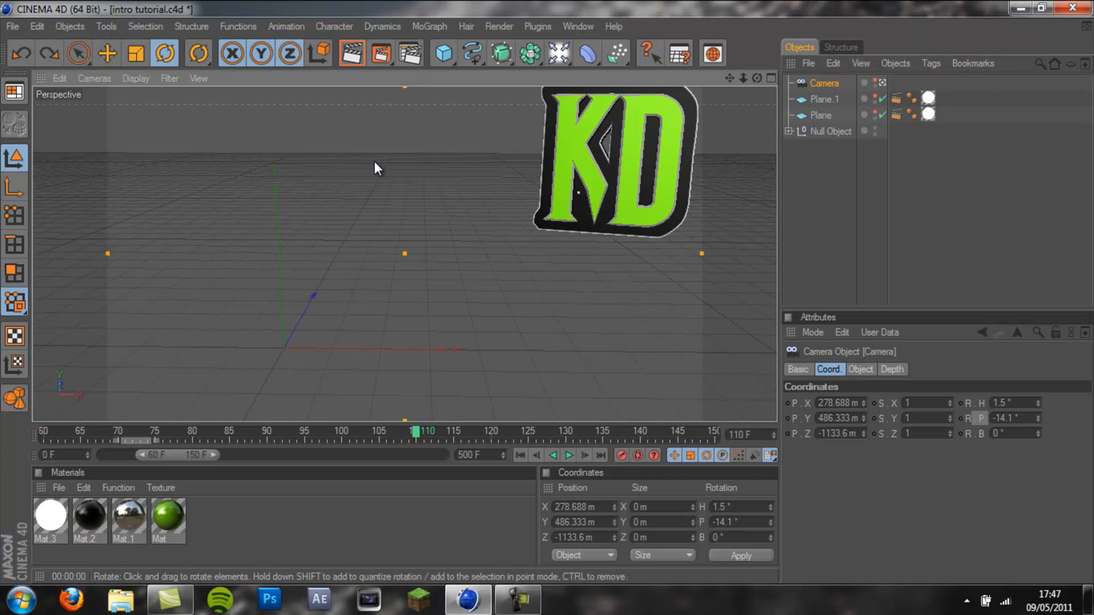
{"action": "key", "text": "ctrl+z"}
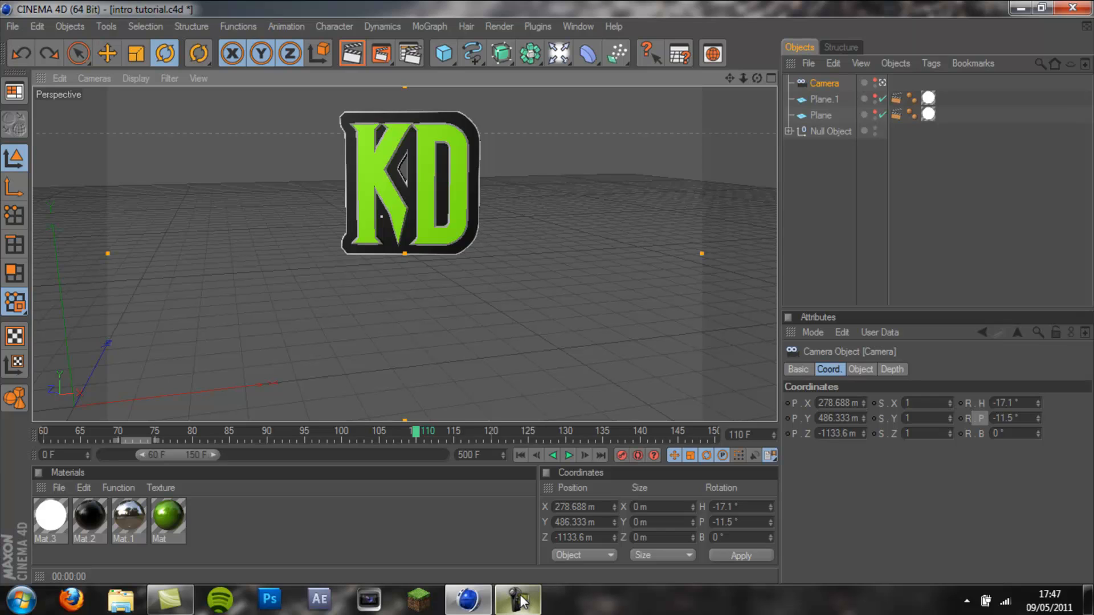
{"action": "mouse_move", "coordinate": [520, 598]}
{"action": "left_click", "coordinate": [937, 150]}
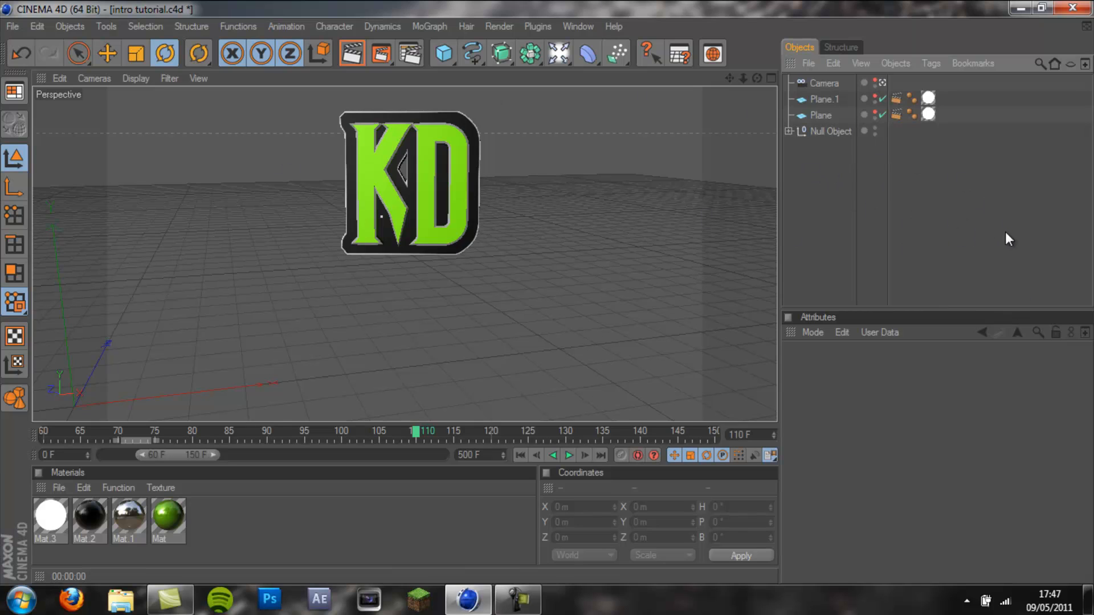
{"action": "left_click", "coordinate": [526, 599]}
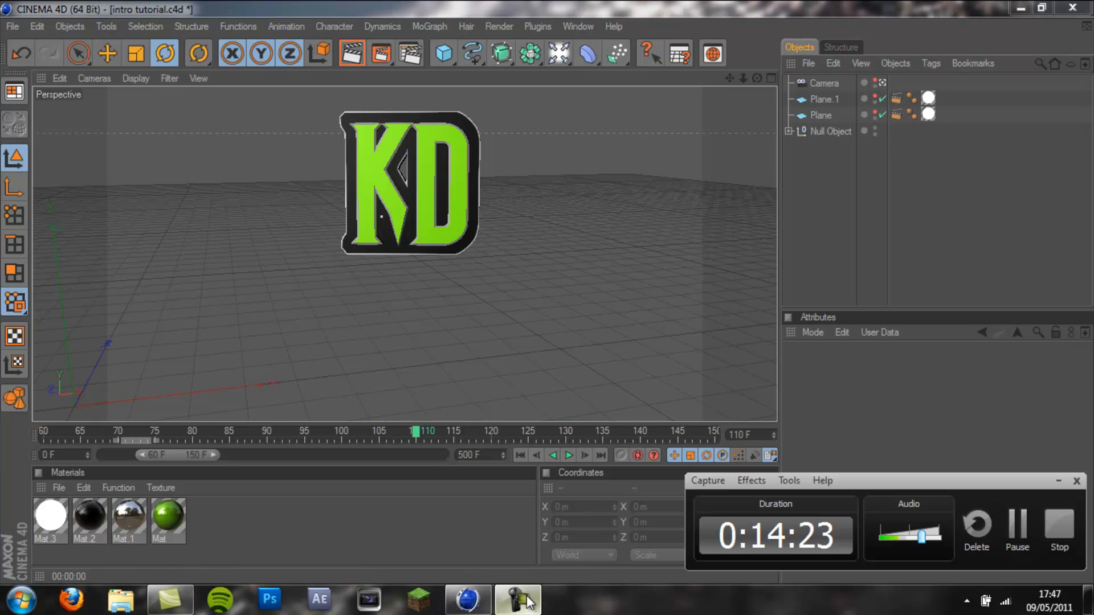